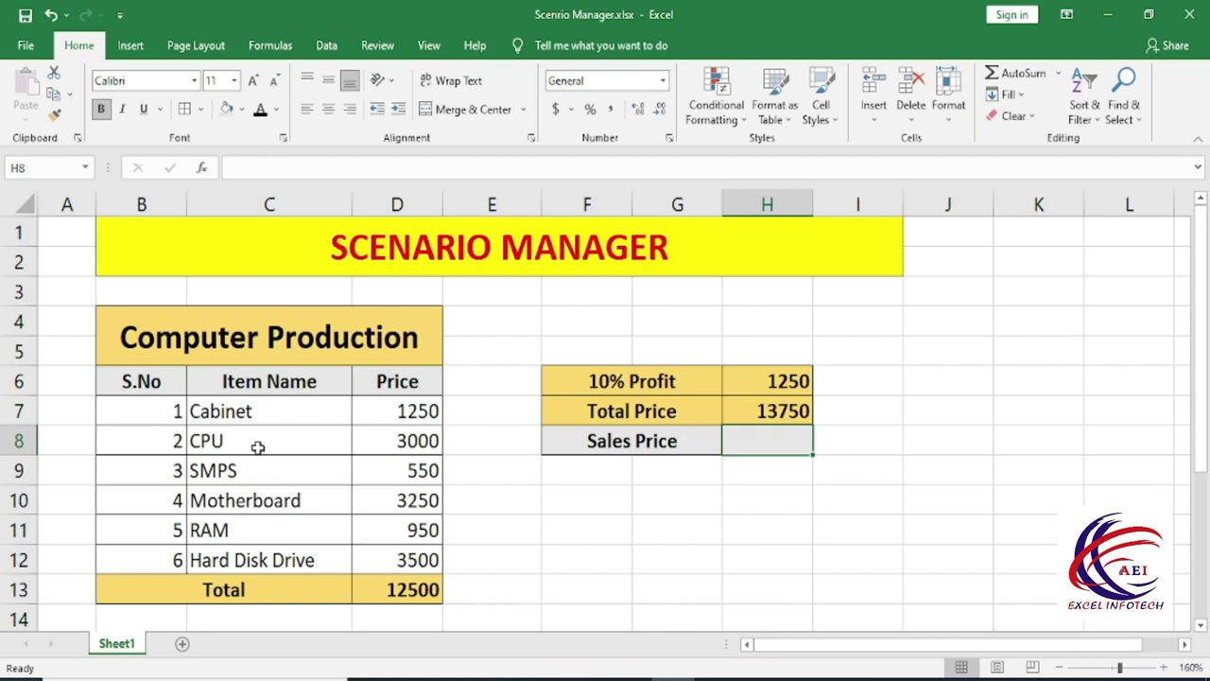
Try out selections of the item names, the column D prices and the empty Sales Price cell.
left_click_drag(250, 416, 252, 536)
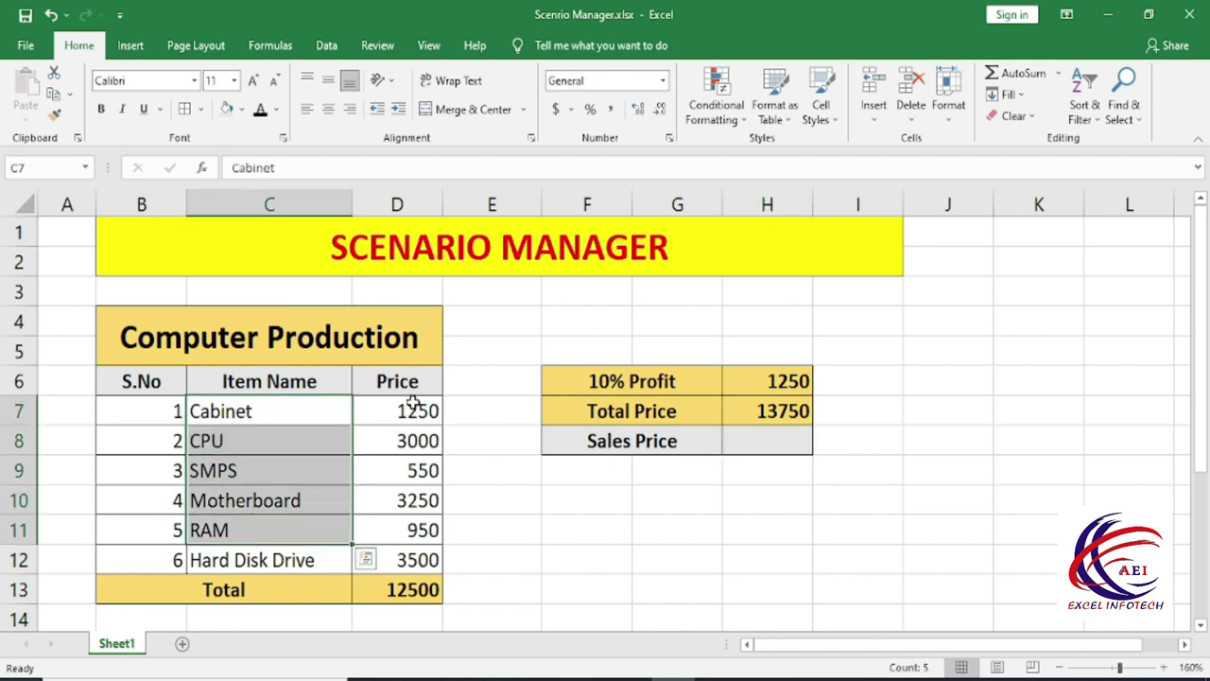
left_click_drag(412, 407, 406, 543)
left_click(492, 470)
left_click(412, 413)
left_click_drag(407, 423, 416, 544)
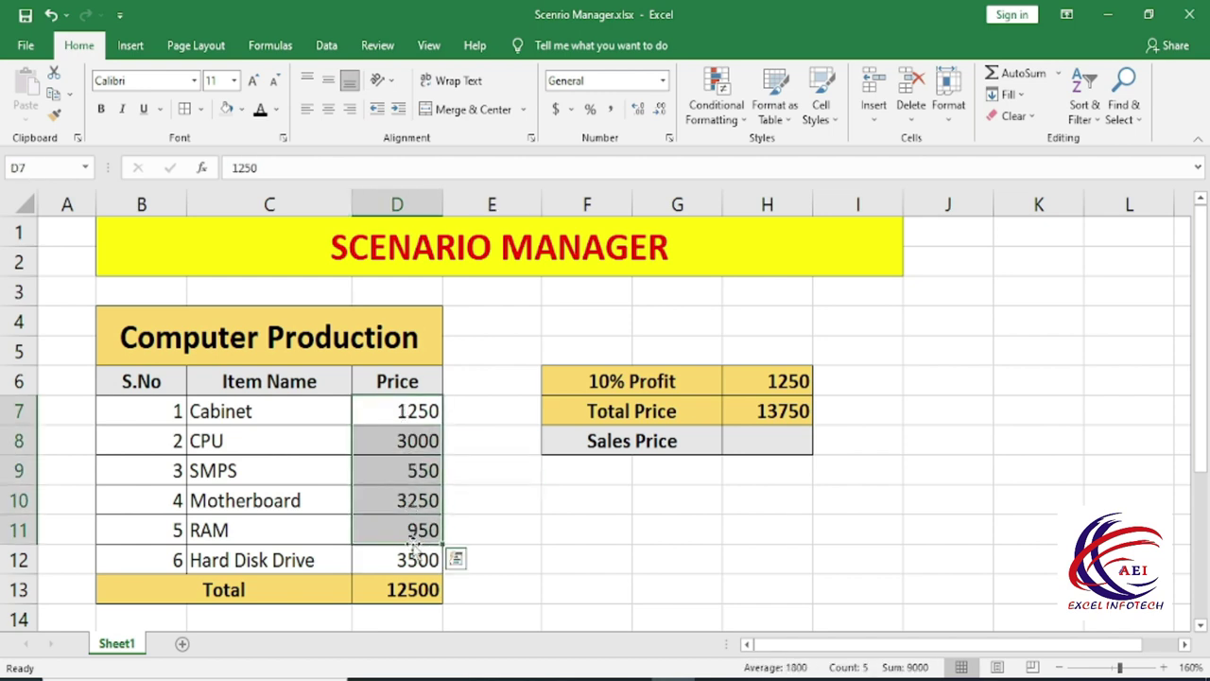
left_click_drag(416, 544, 412, 412)
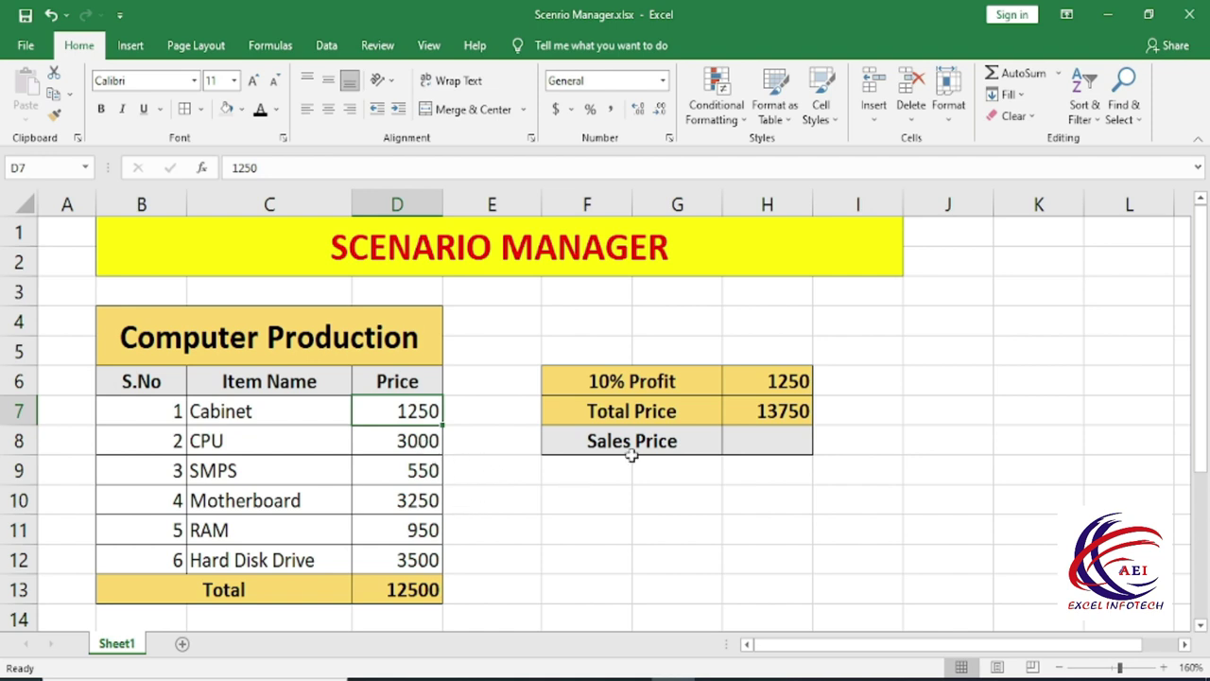
left_click(751, 443)
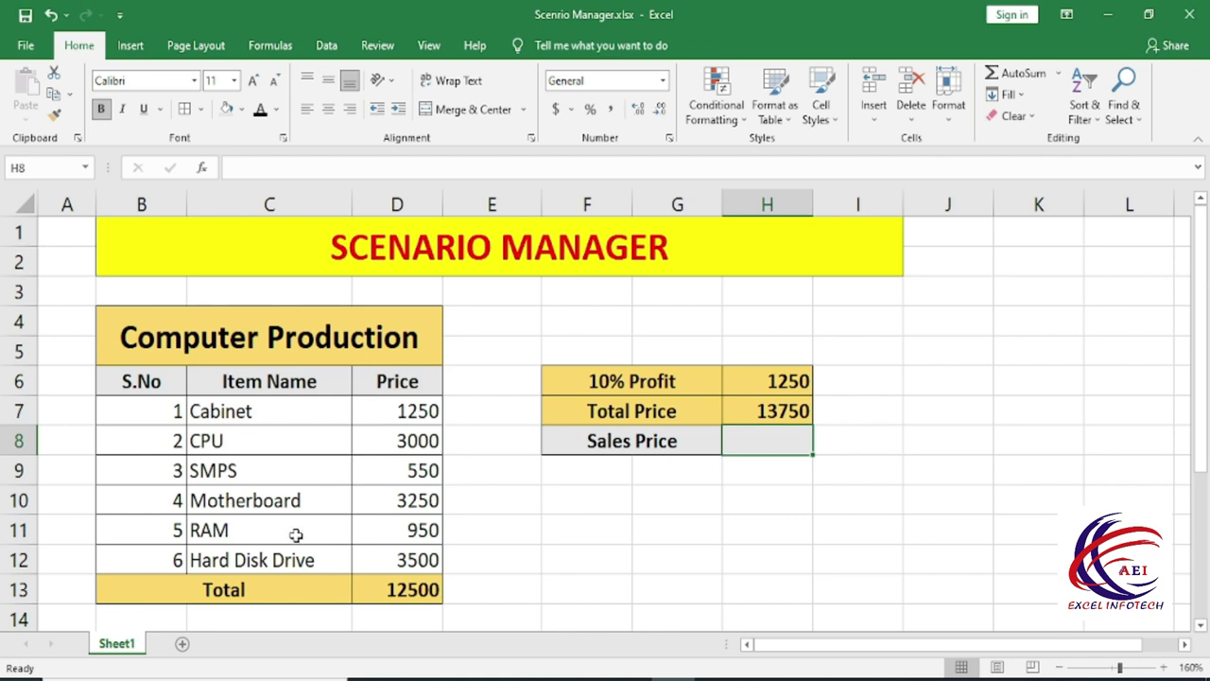
left_click(491, 500)
left_click_drag(427, 410, 430, 533)
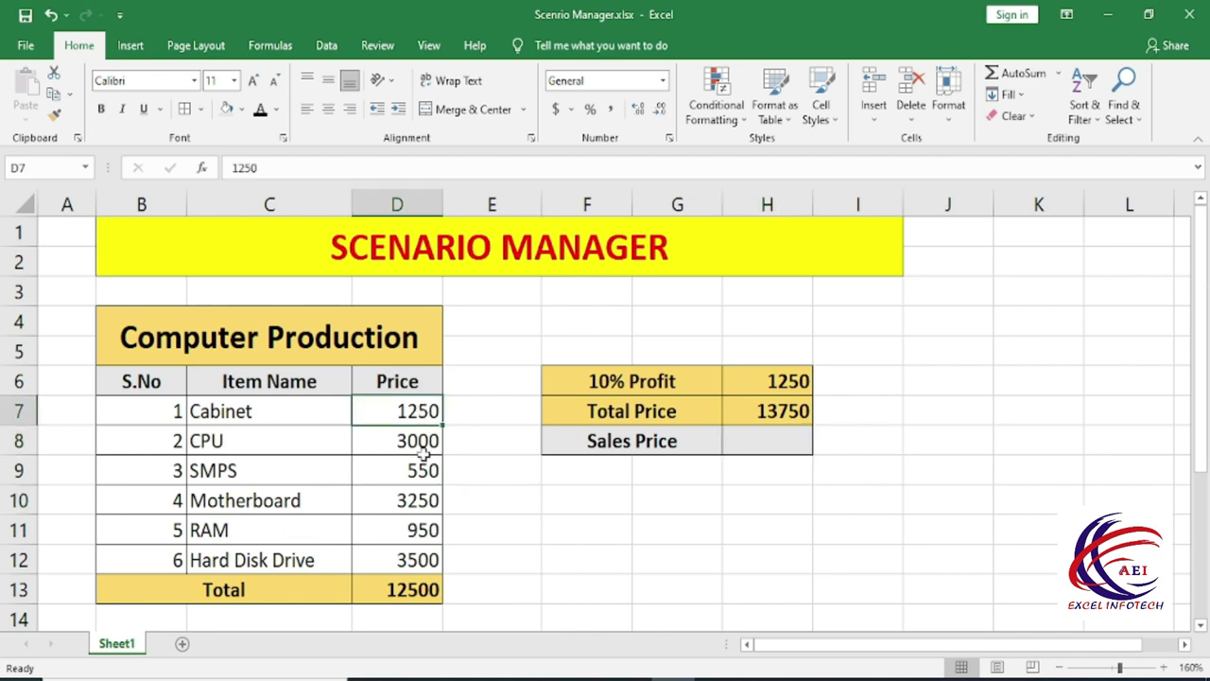
left_click(534, 499)
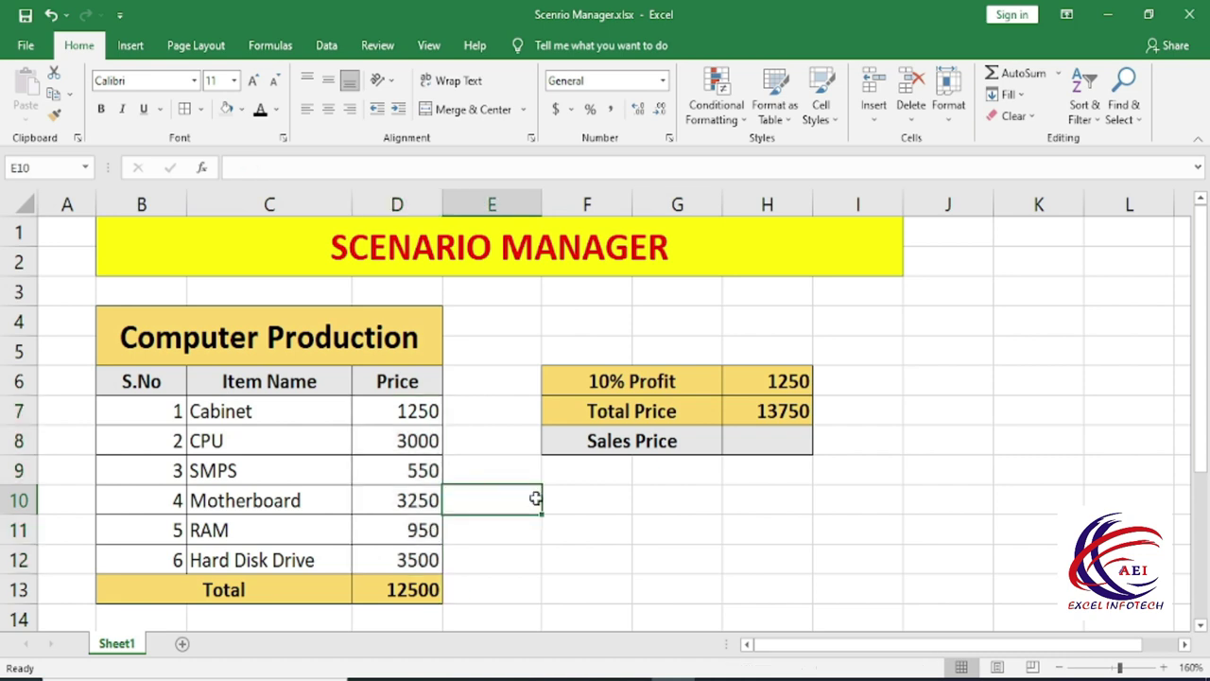
left_click(783, 431)
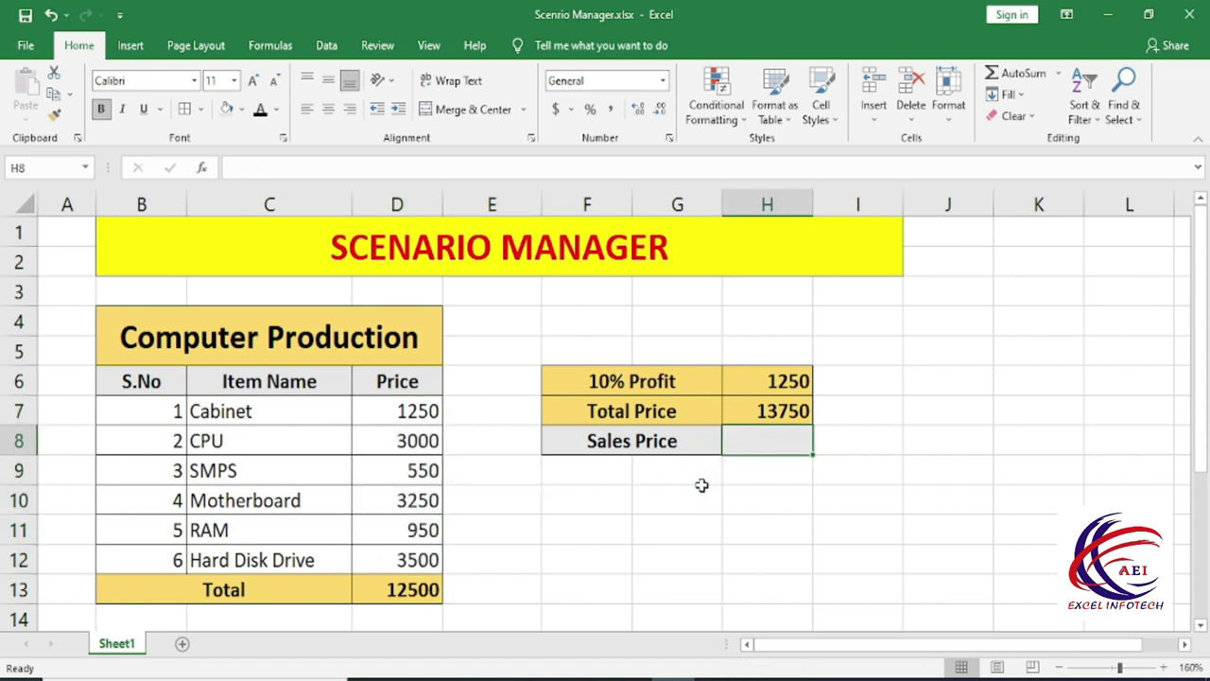
left_click(613, 523)
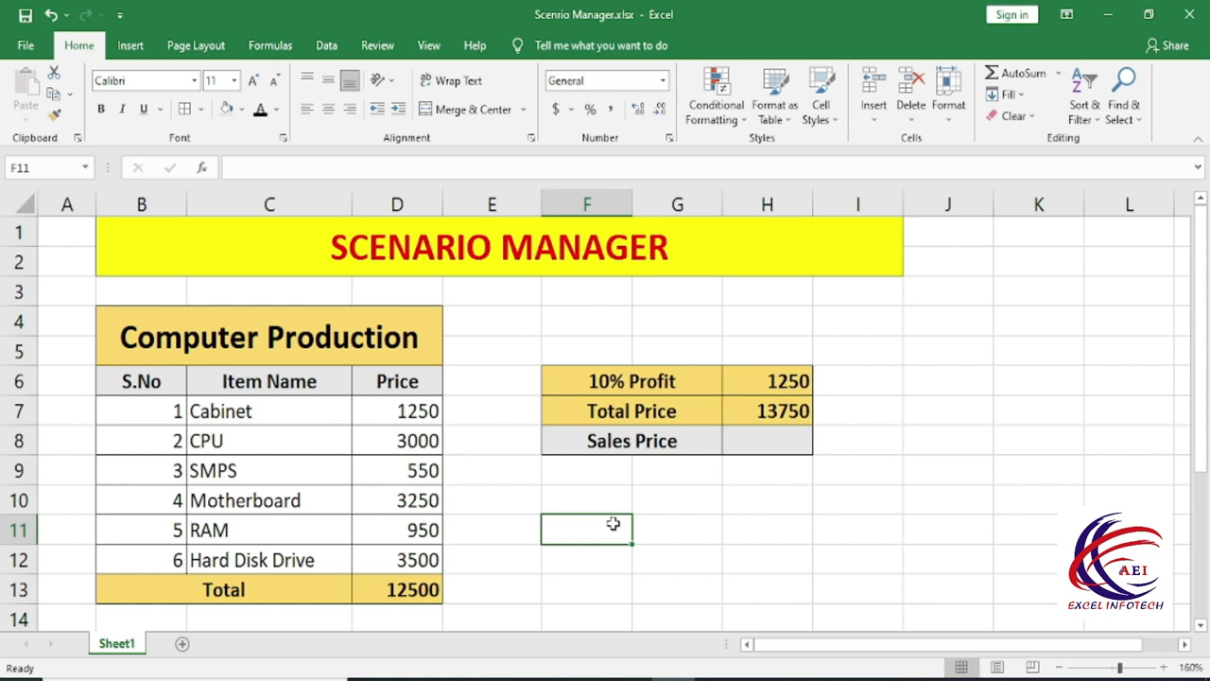
left_click(712, 497)
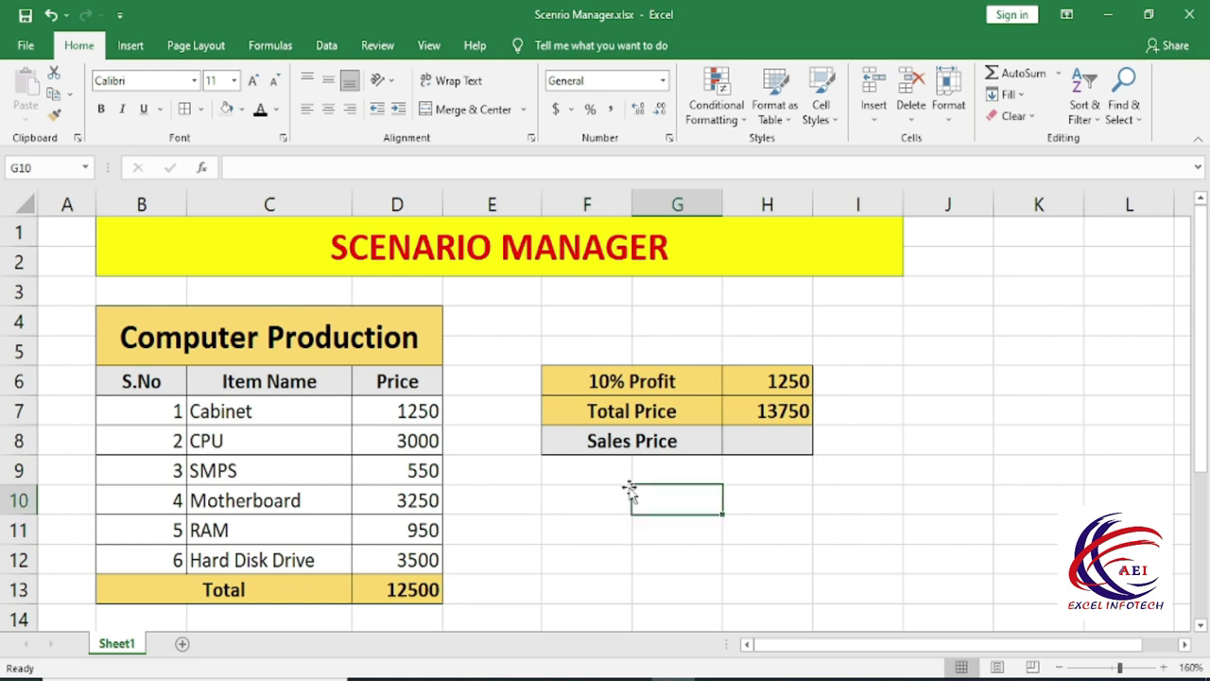
left_click(751, 443)
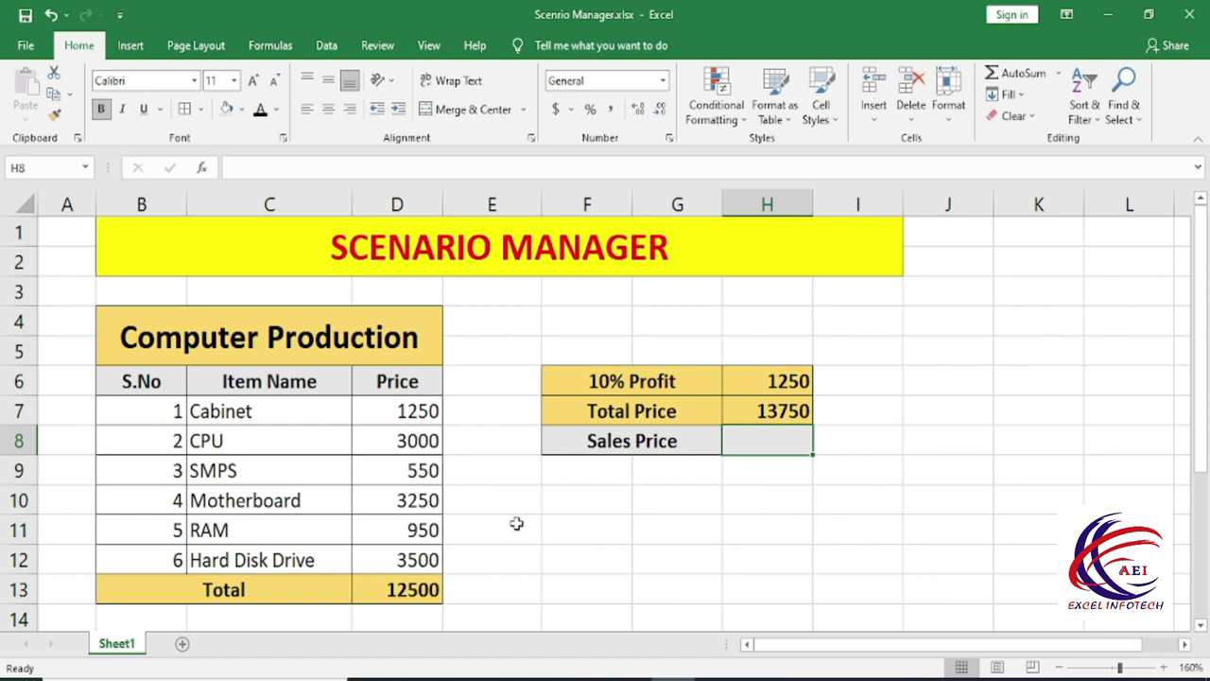
left_click(676, 459)
left_click(751, 444)
Review the SUM total in D13, the 10% Profit of 1250 and Total Price formula =D13+H6.
left_click_drag(409, 415, 419, 564)
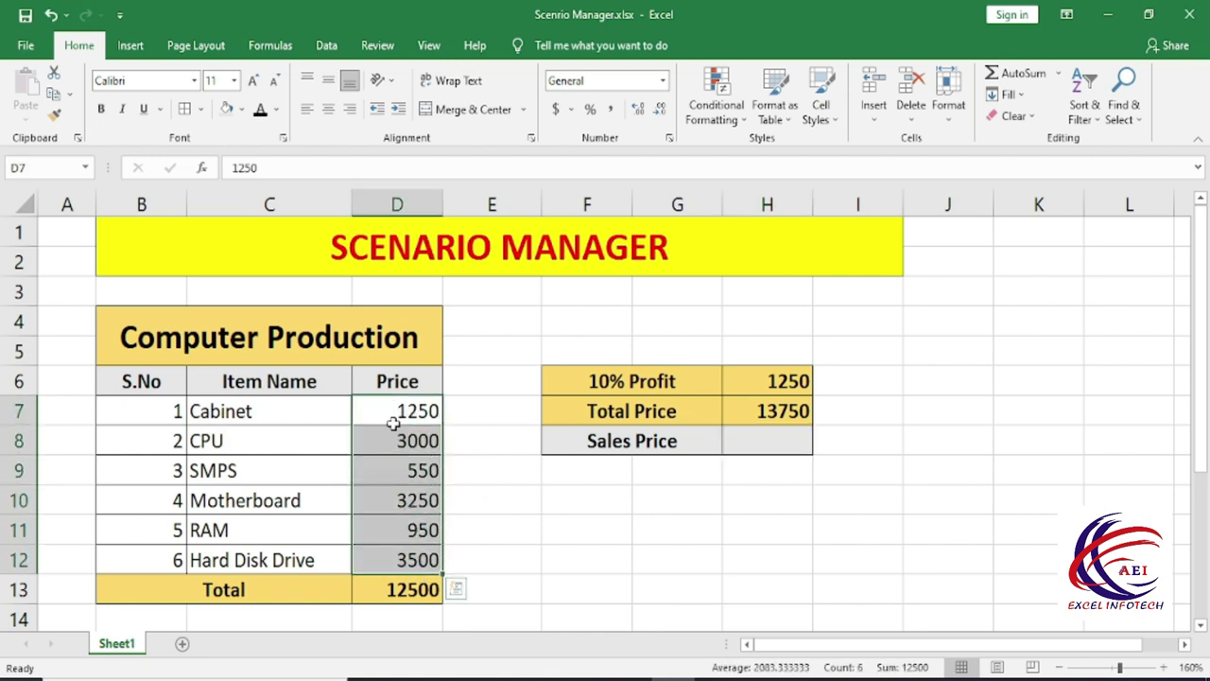
left_click(408, 589)
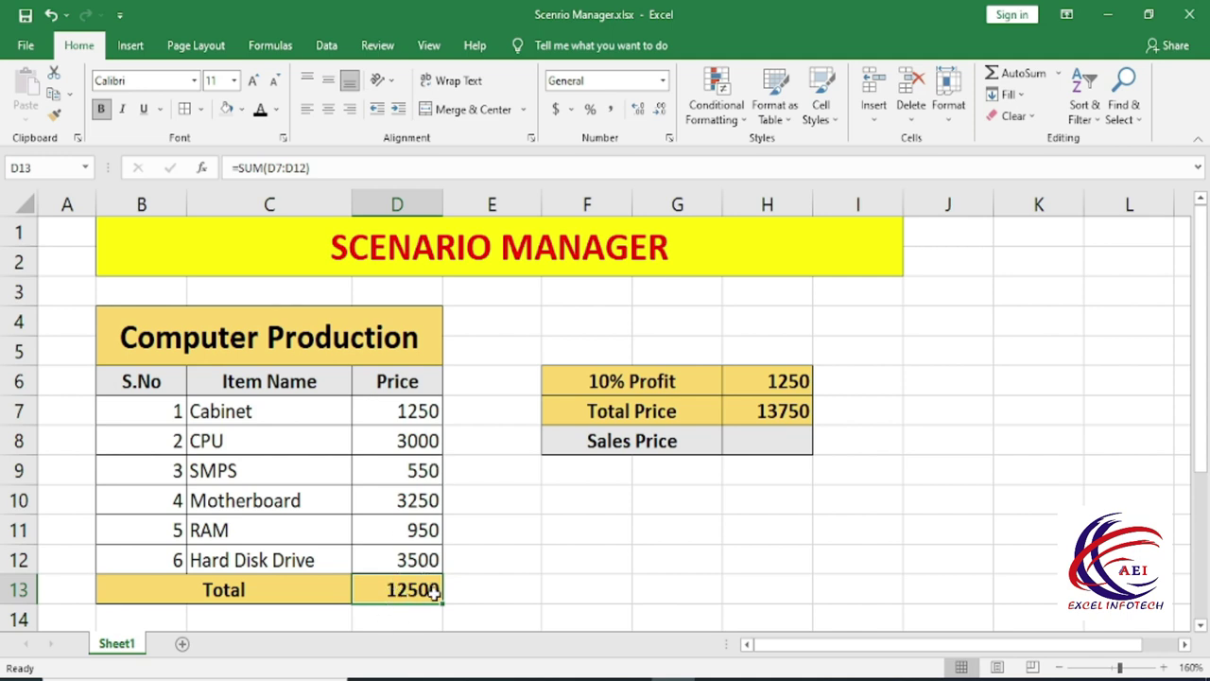
left_click(269, 470)
left_click_drag(293, 410, 280, 558)
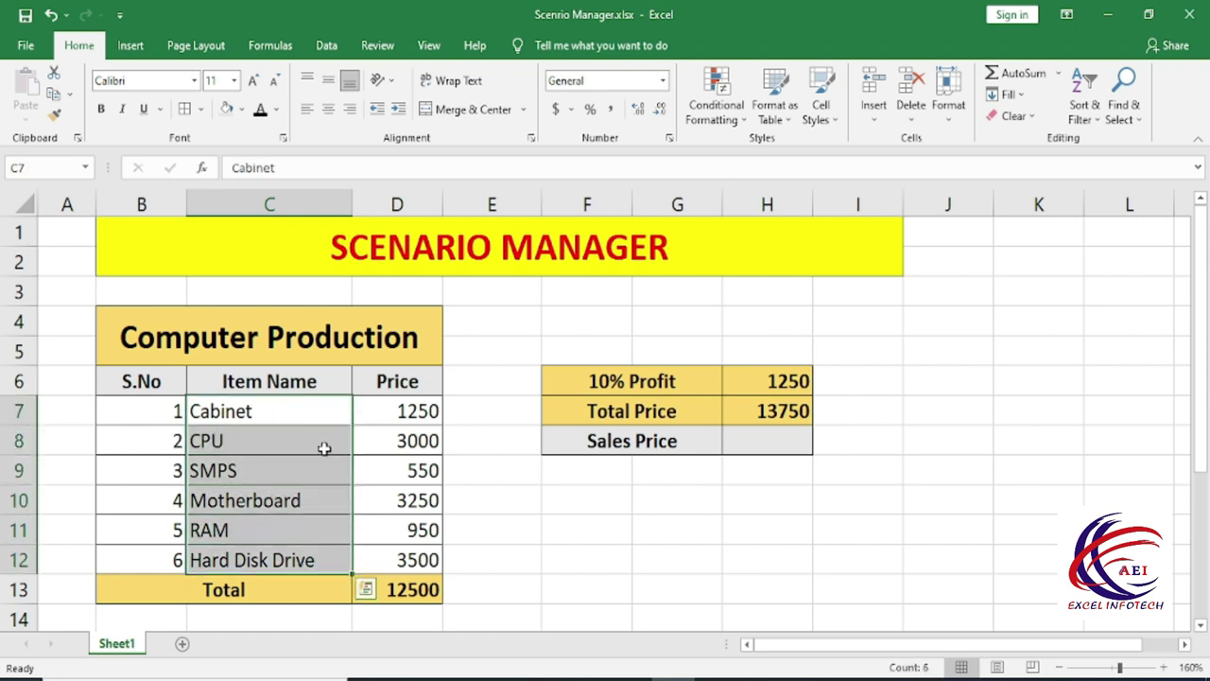
left_click_drag(411, 406, 416, 560)
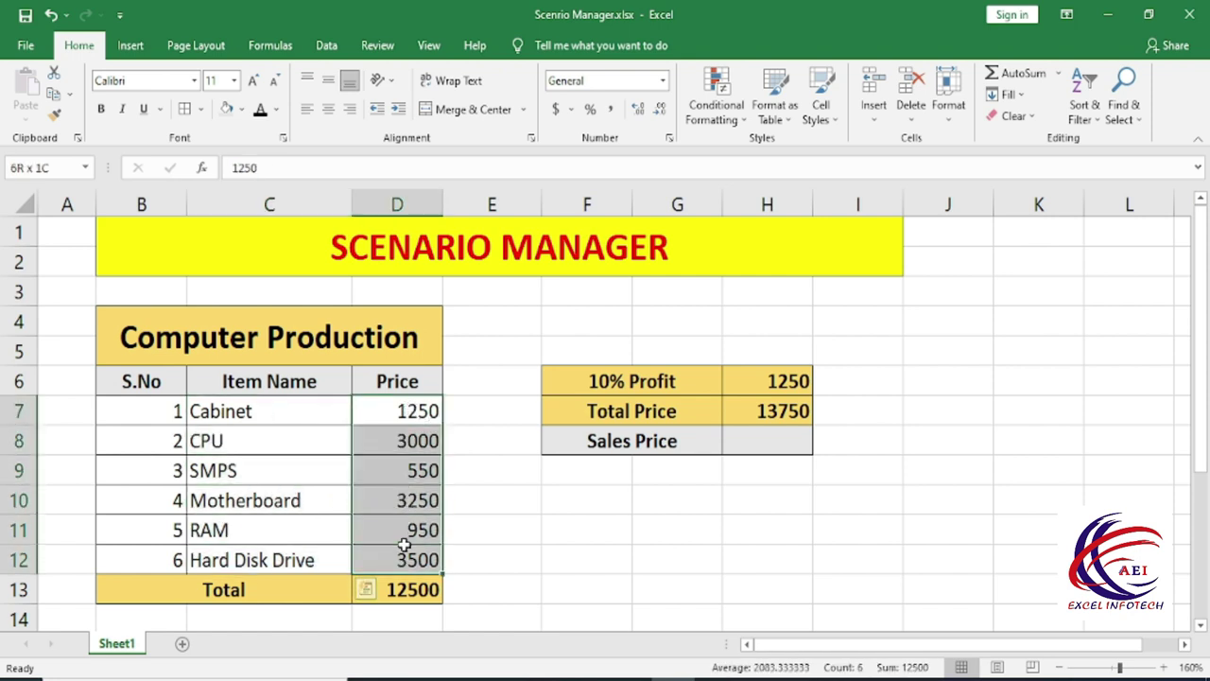
left_click(381, 590)
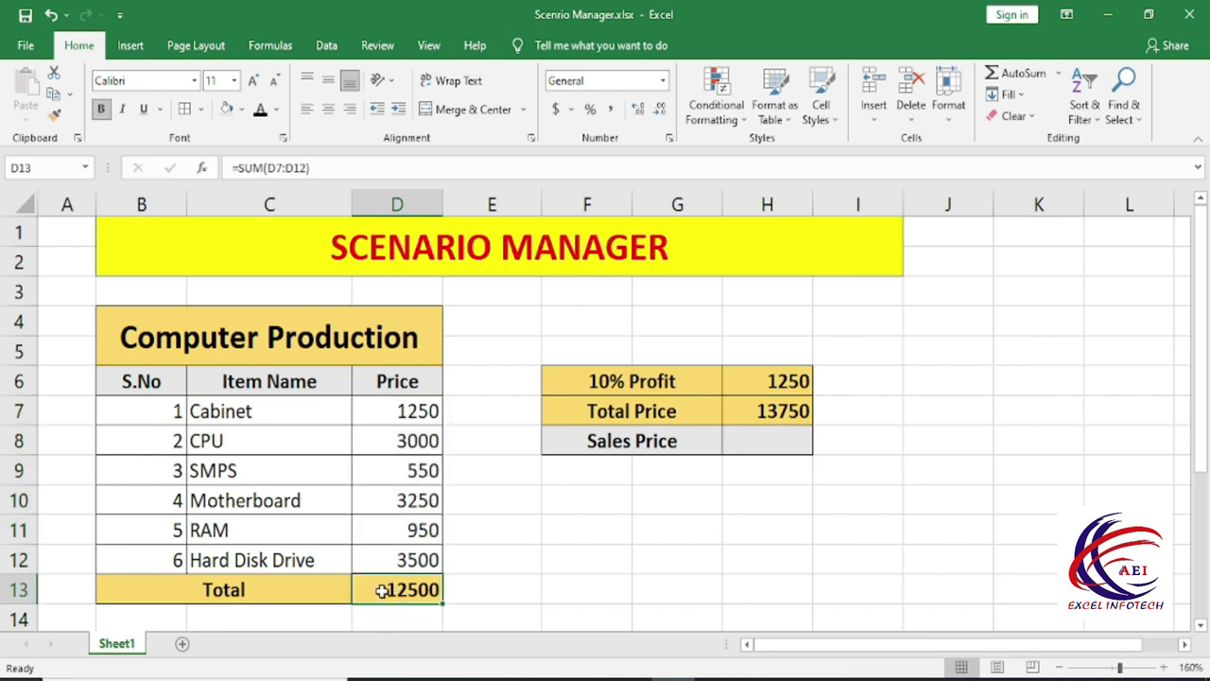
left_click(768, 380)
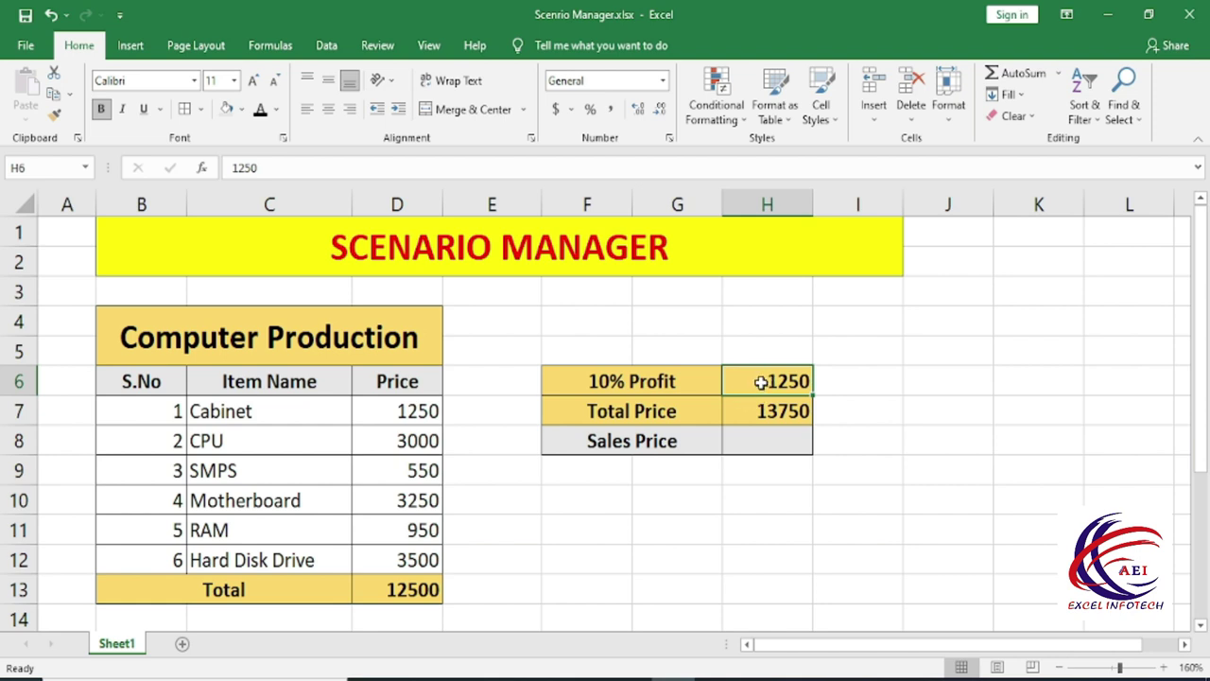
left_click(759, 407)
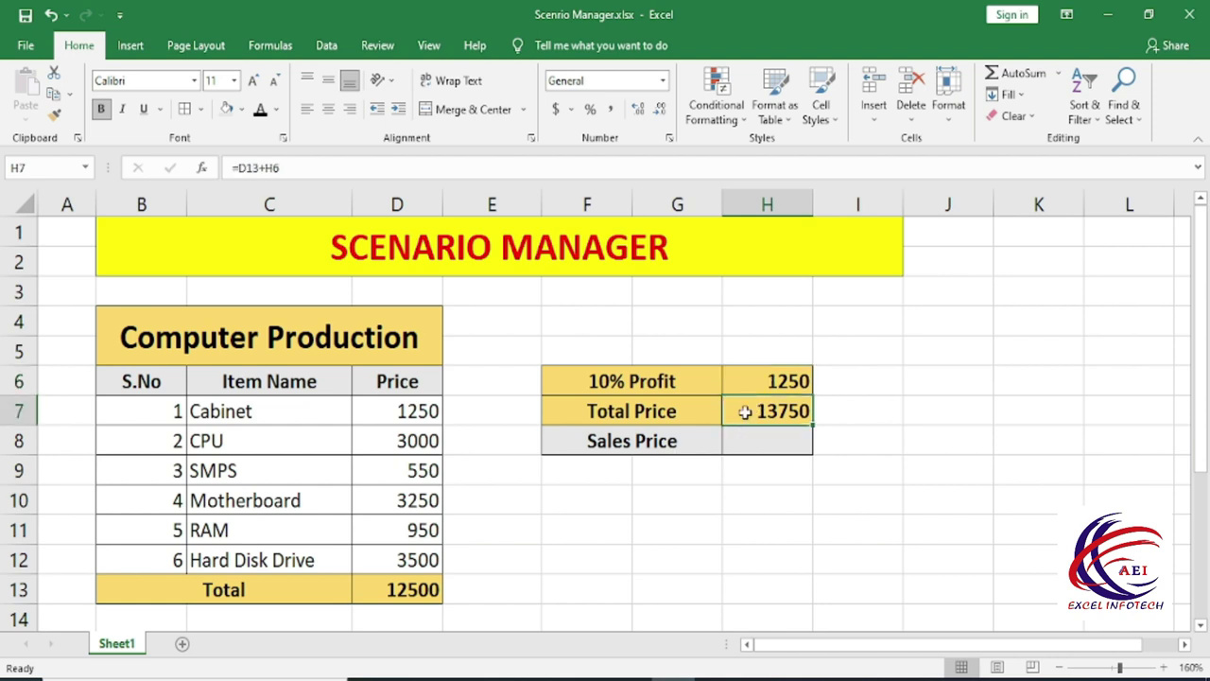
left_click(730, 449)
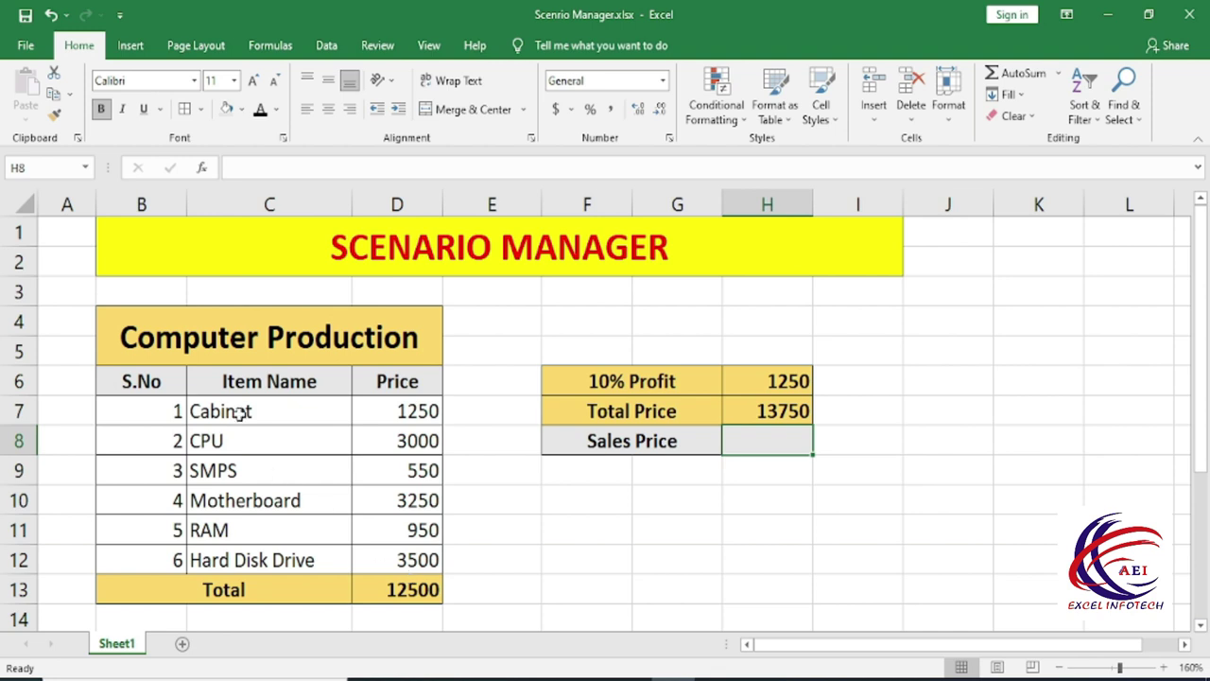
left_click_drag(238, 413, 263, 560)
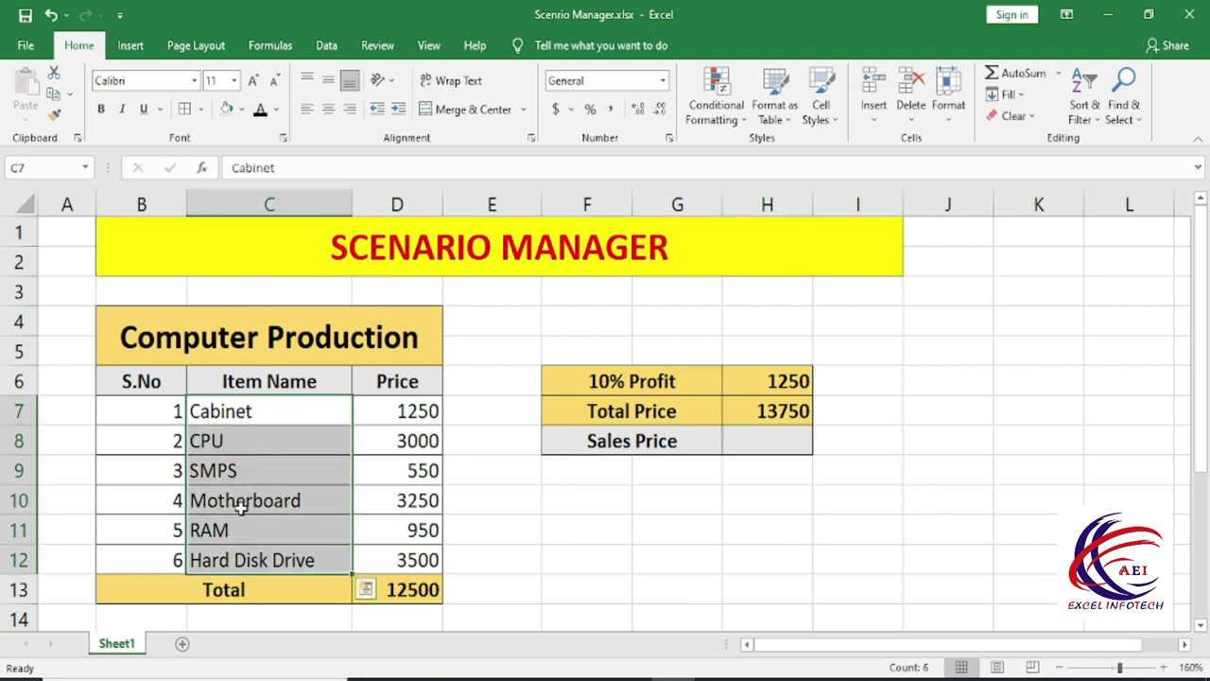
left_click(407, 409)
left_click(403, 438)
left_click(406, 481)
left_click(406, 589)
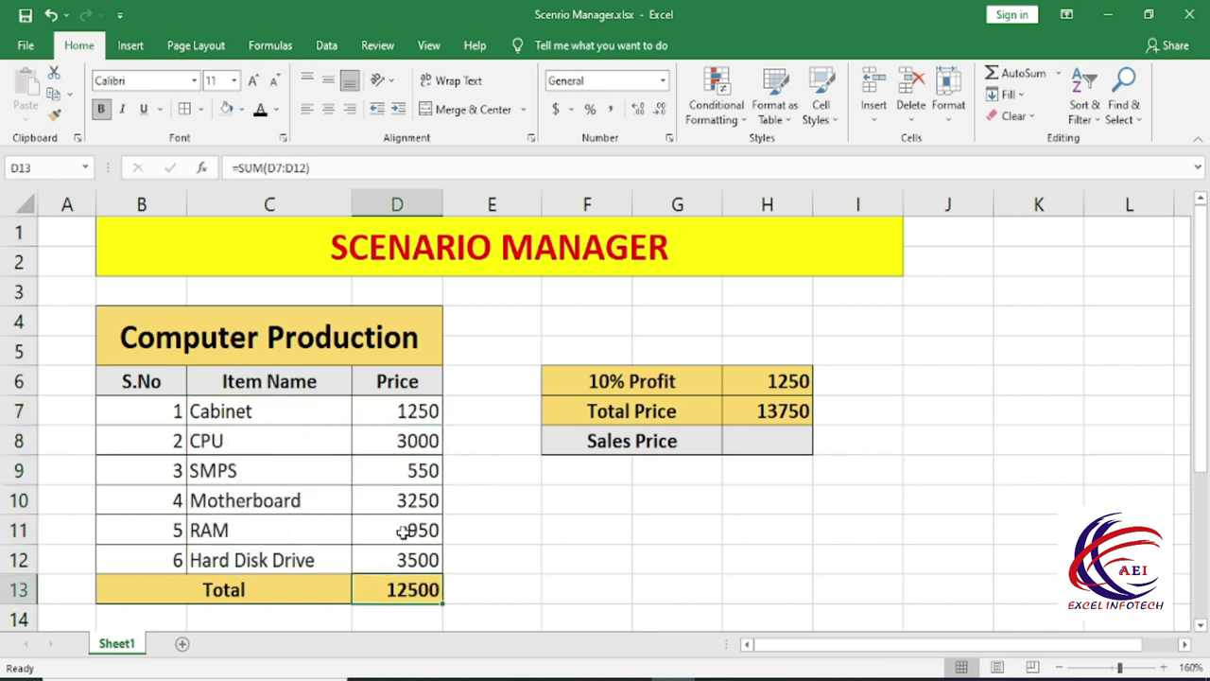
Recheck the 10% Profit and Total Price formulas, then select prices D7:D12 and show the Data tab.
left_click(767, 381)
left_click(660, 381)
left_click(756, 381)
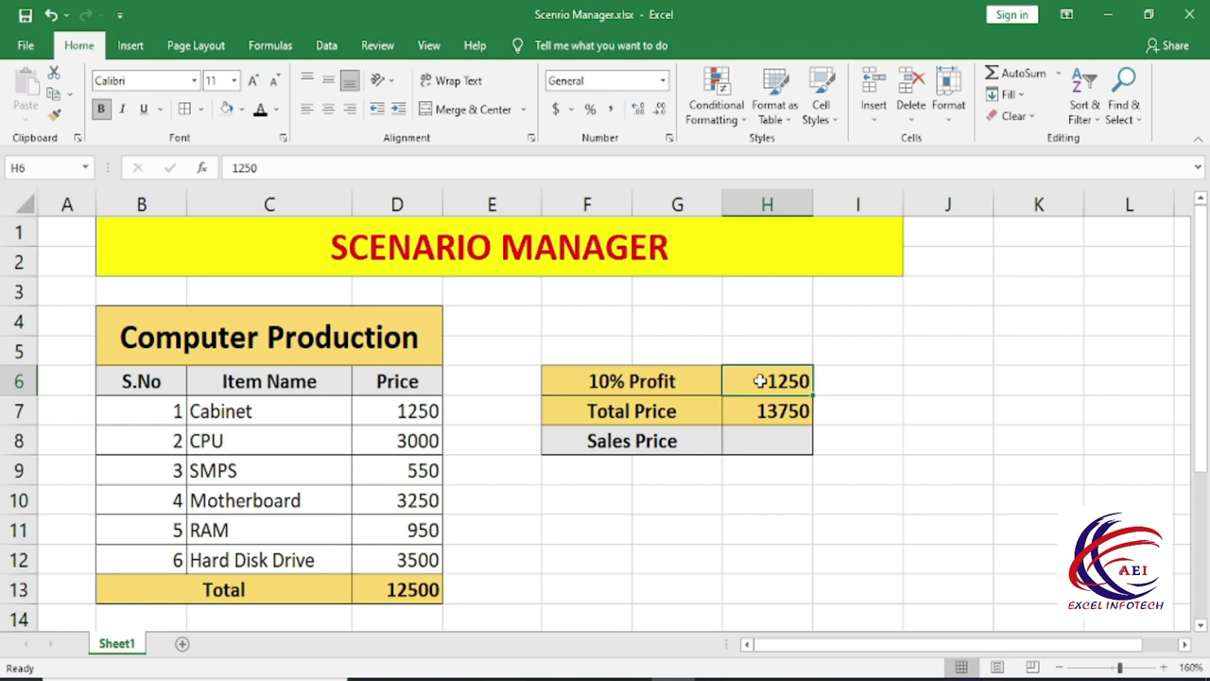
left_click(373, 601)
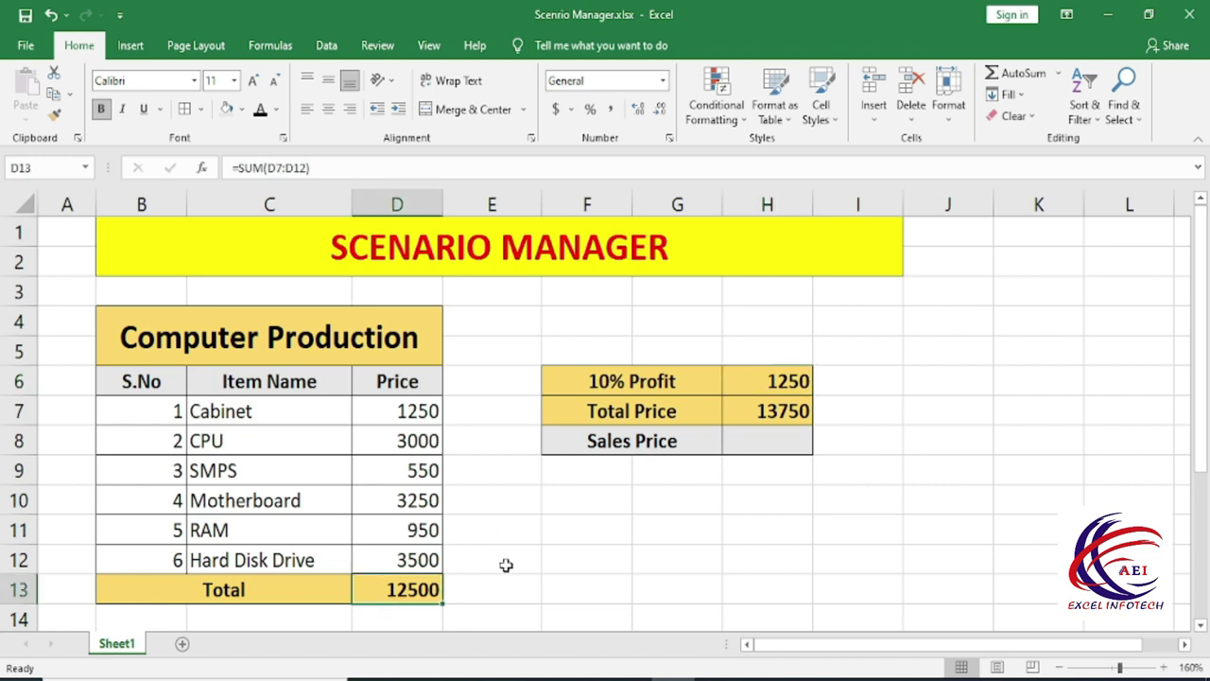
left_click(635, 416)
left_click(770, 409)
left_click(739, 440)
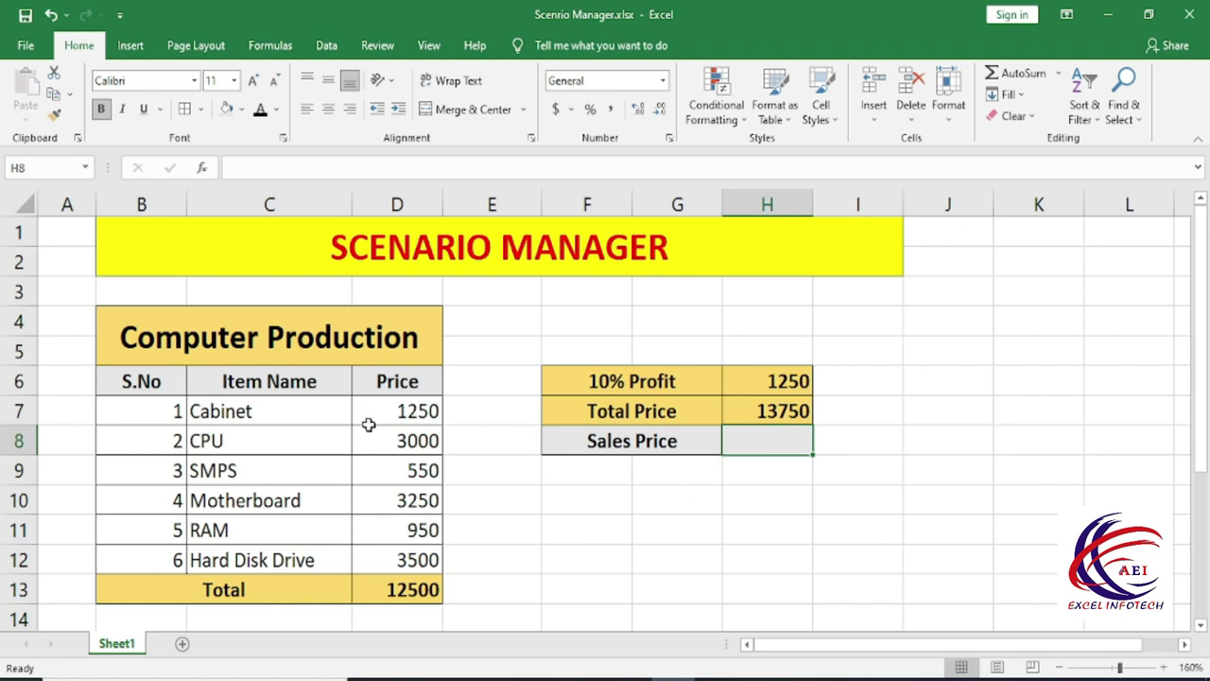
left_click_drag(402, 411, 400, 560)
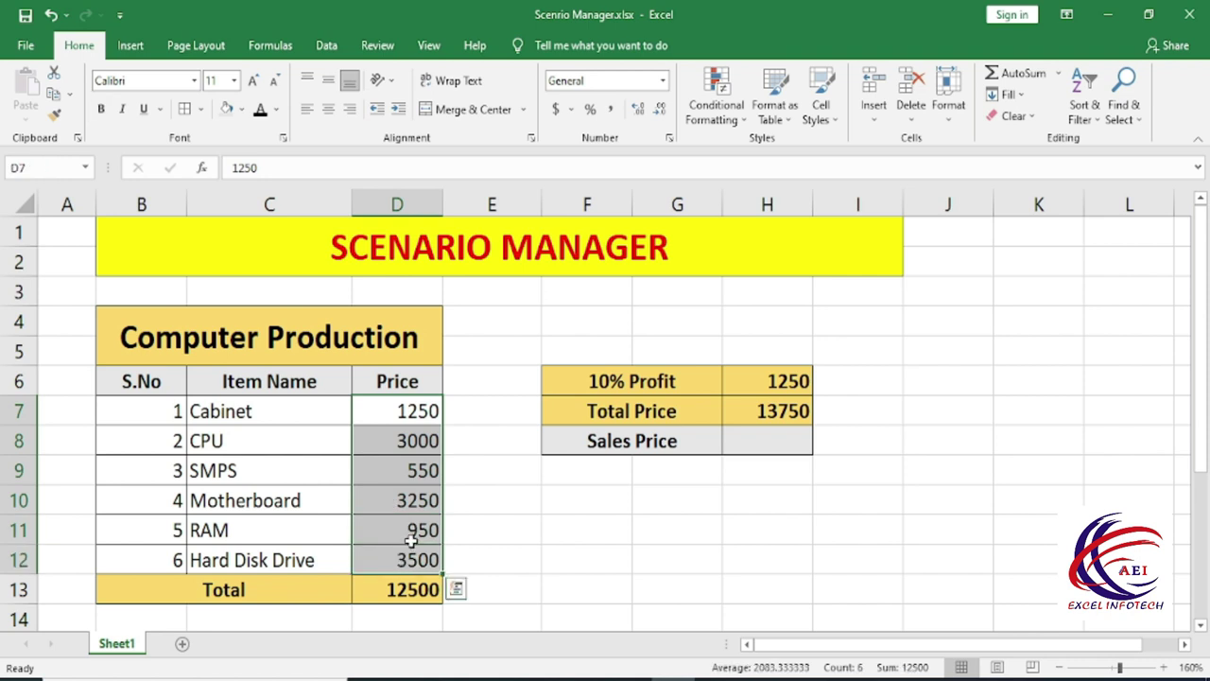
left_click(321, 47)
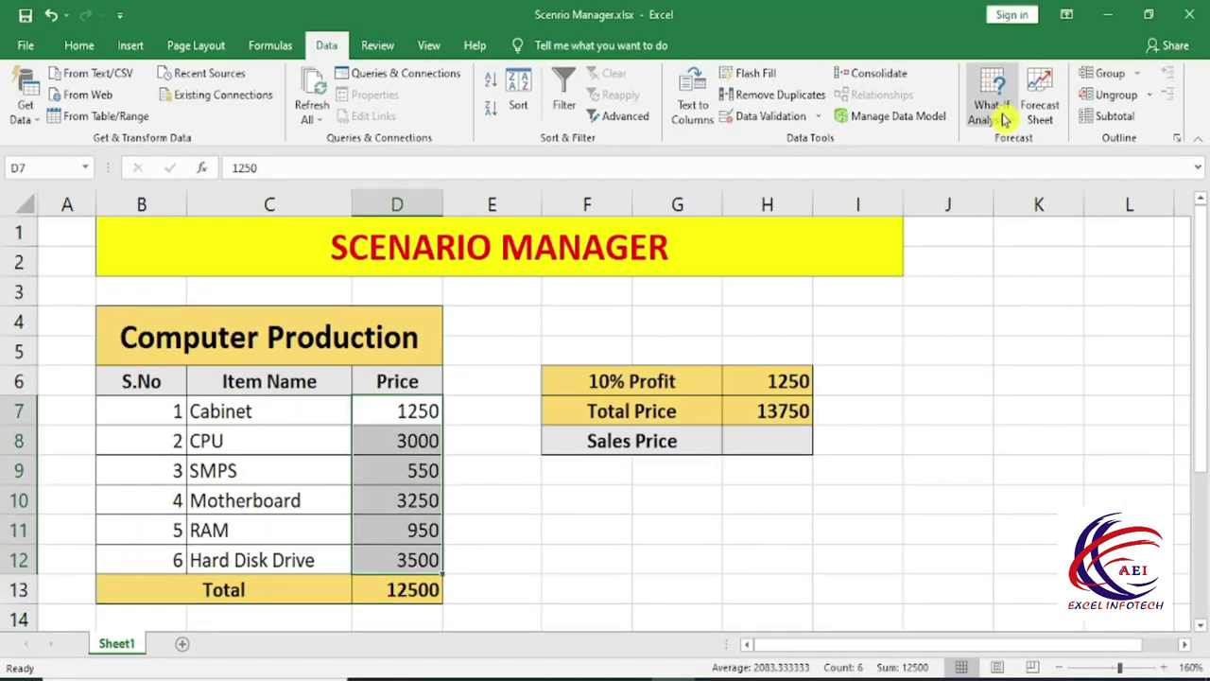
Open Scenario Manager from What-If Analysis, showing no scenarios yet for the Computer Production sheet.
left_click(1008, 122)
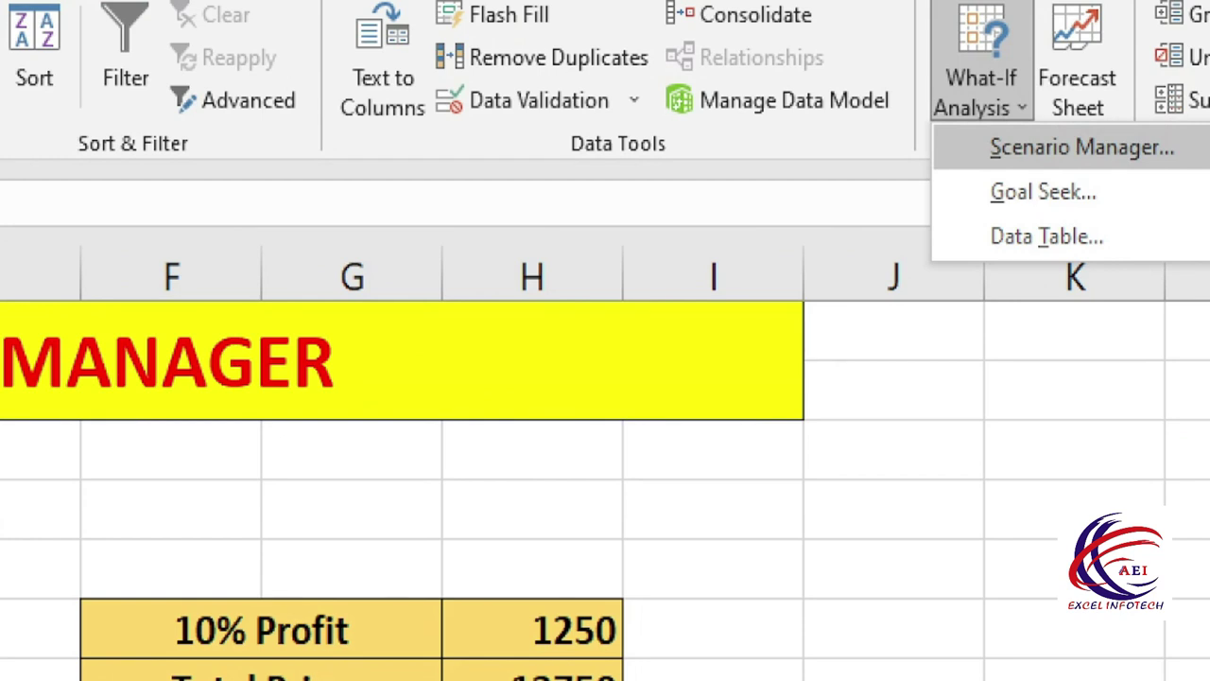
left_click(999, 121)
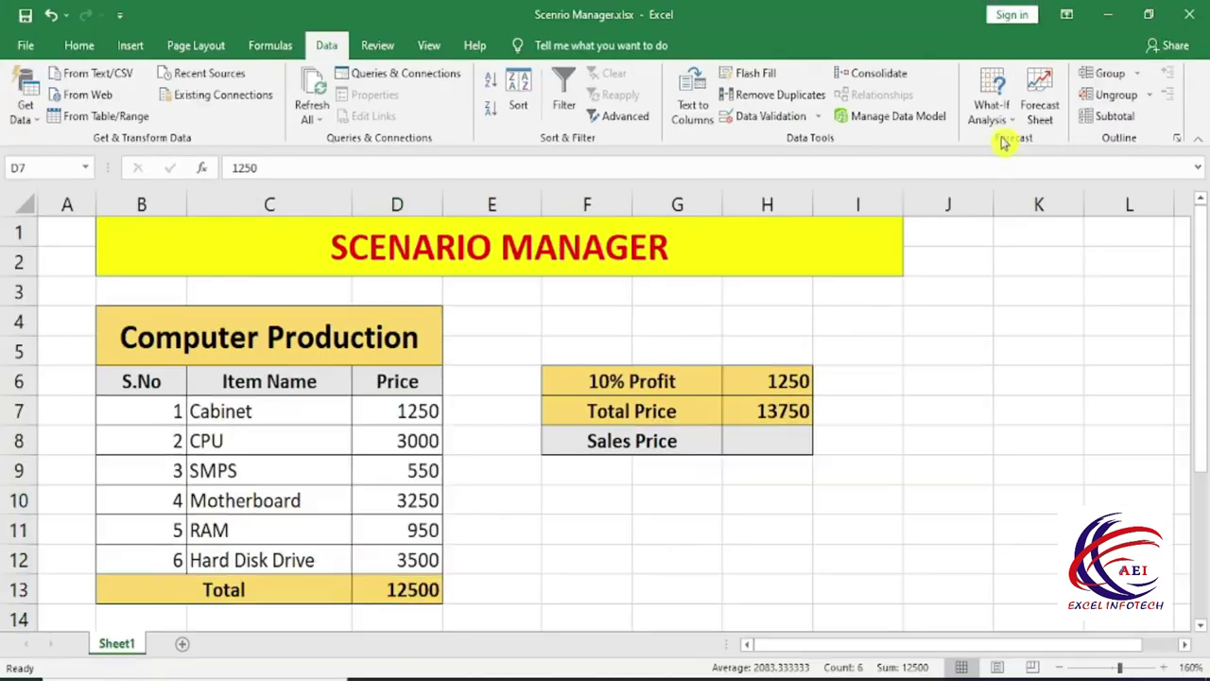
left_click(1000, 121)
key("Escape")
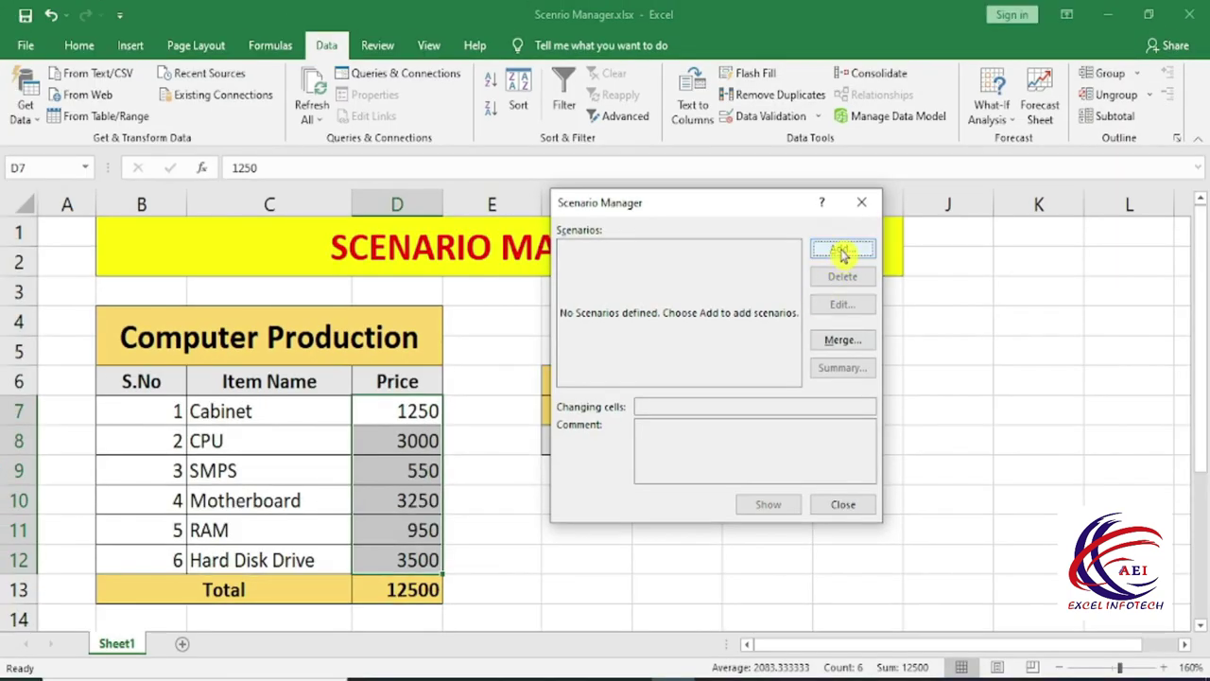
Add a new scenario named MinPrice with changing cells D7:D12.
left_click(842, 252)
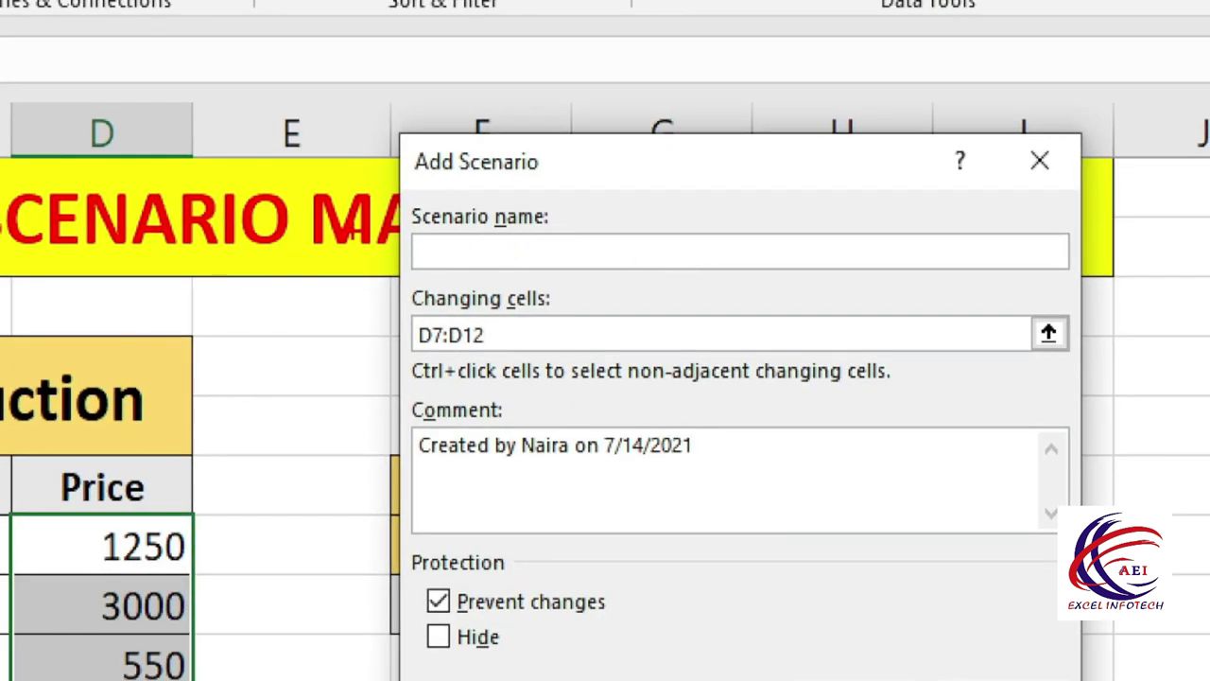
left_click_drag(353, 210, 762, 293)
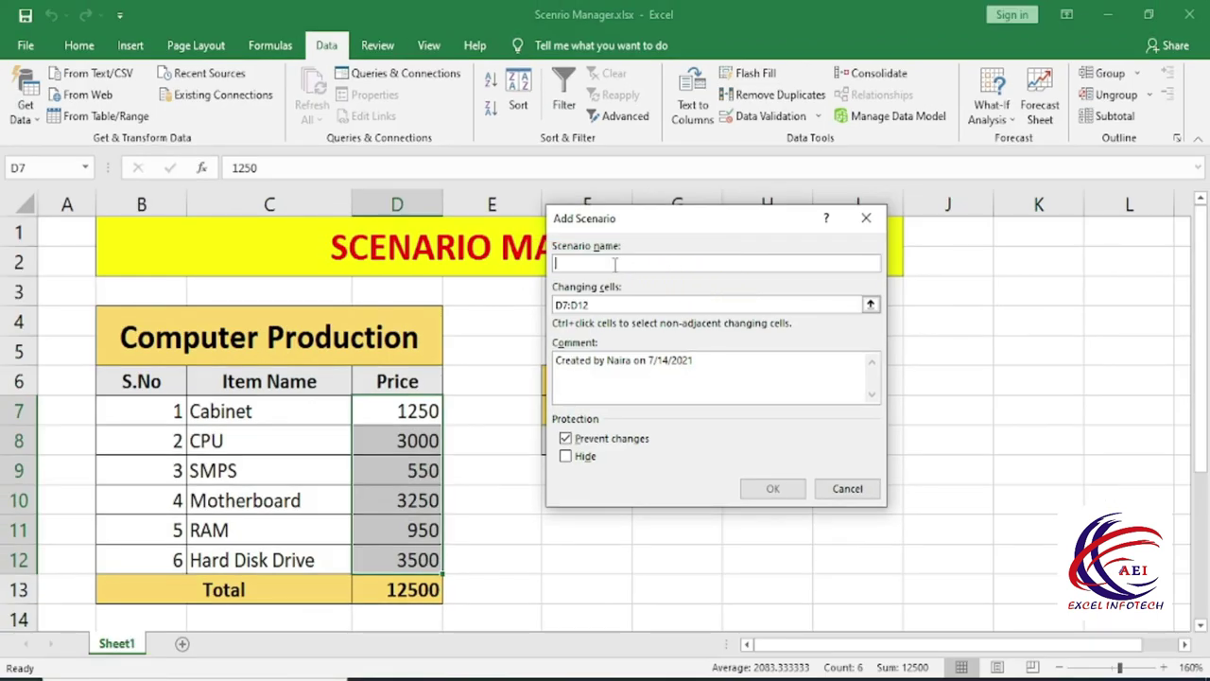
type("MinPrice")
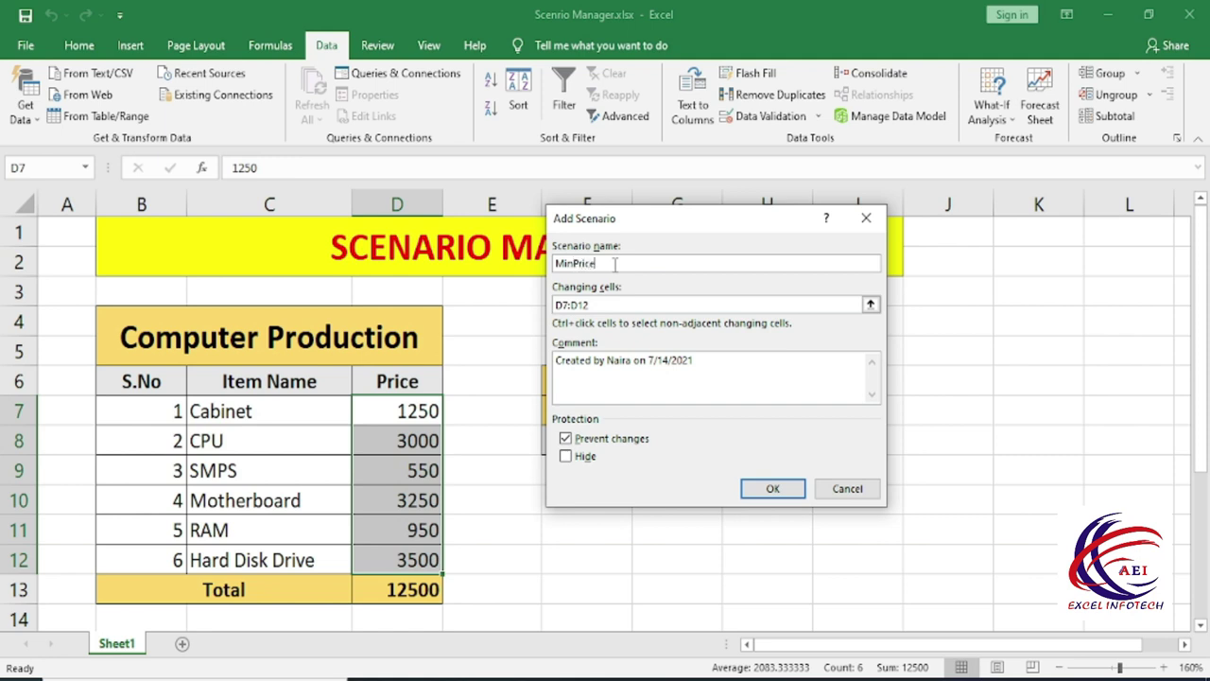
left_click(752, 485)
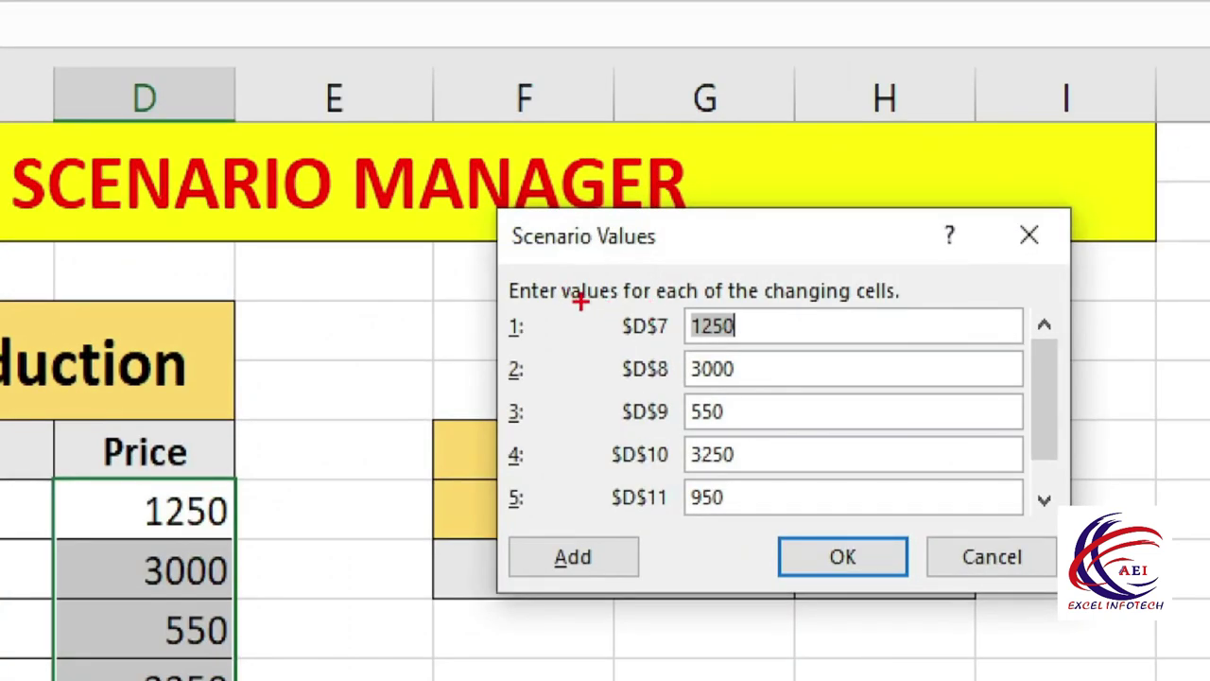
Enter MinPrice values 1200, 2800, 500, 3200 and 900, then add another scenario.
left_click_drag(581, 301, 778, 522)
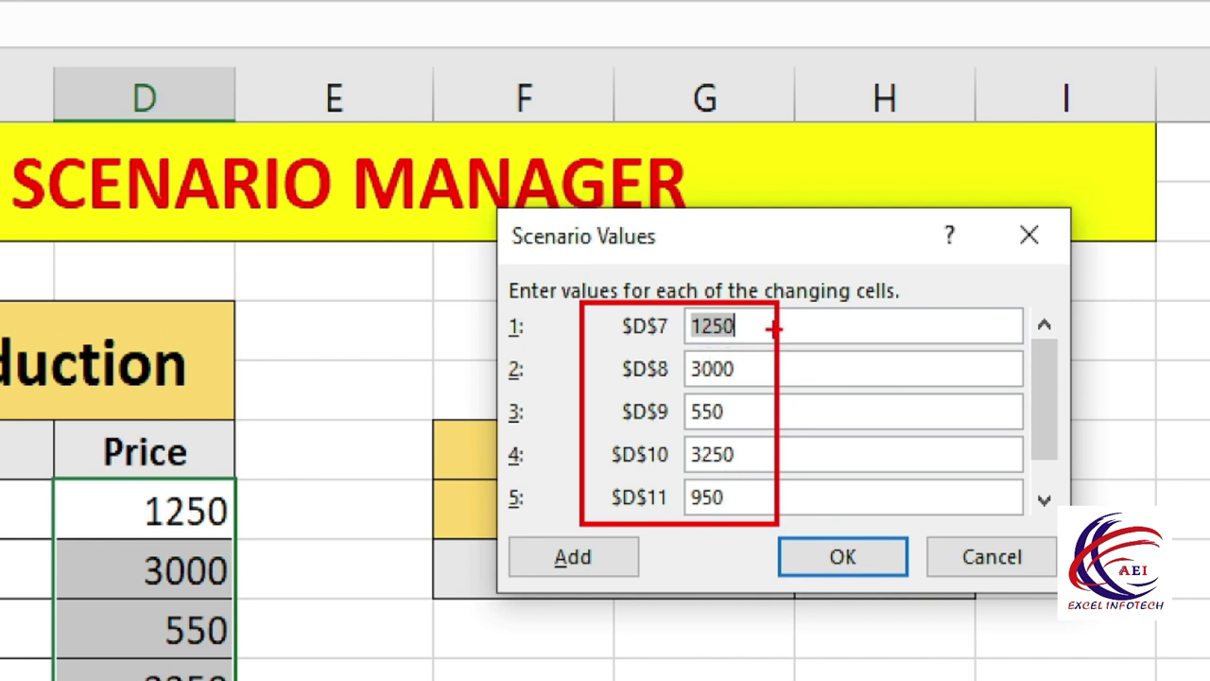
left_click_drag(762, 323, 851, 291)
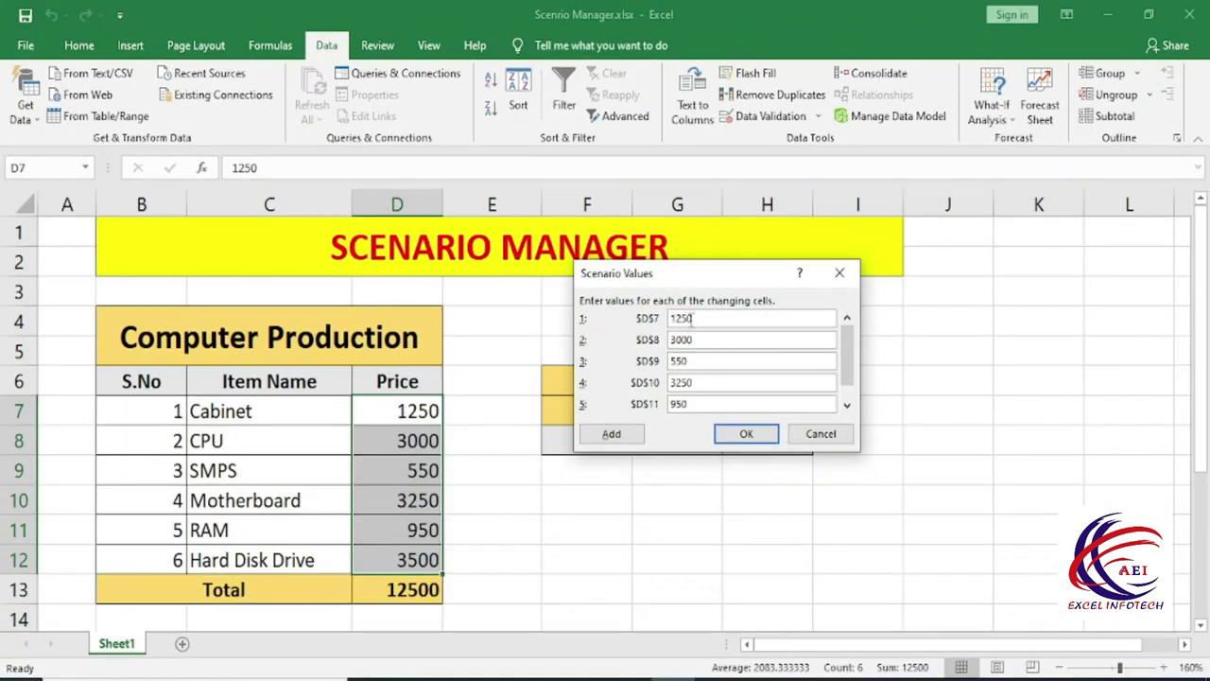
key("BackSpace")
key("Tab")
key("BackSpace")
key("Tab")
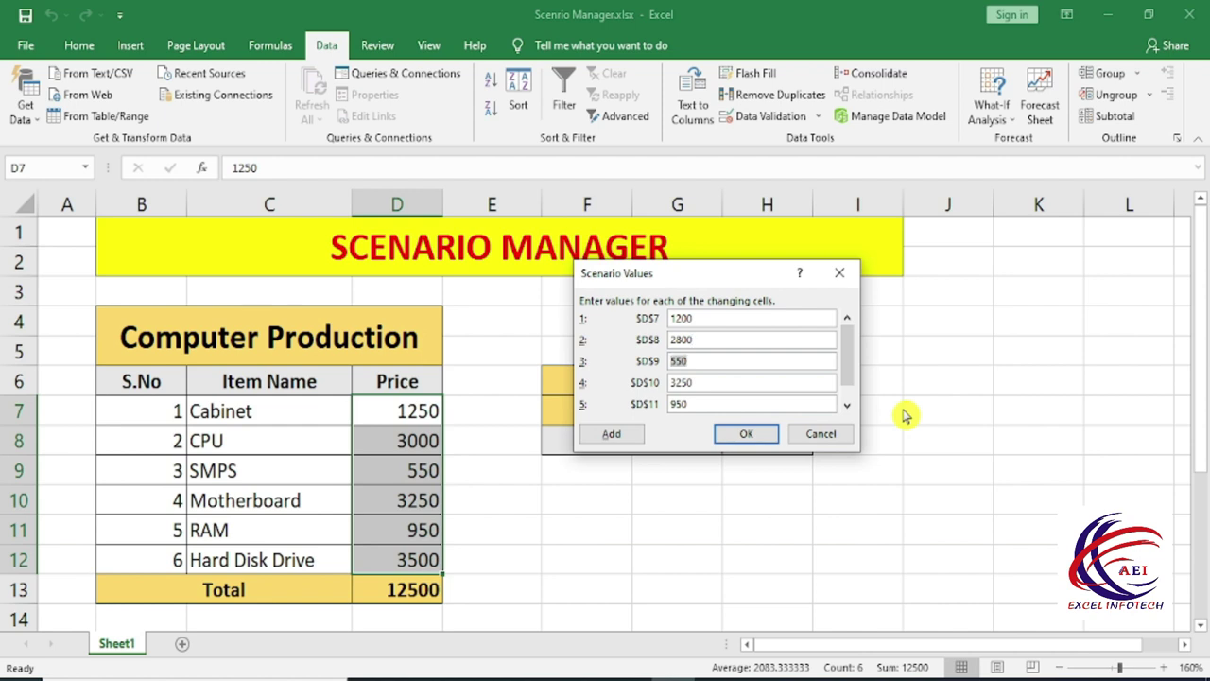
type("5")
key("Tab")
type("3")
key("Tab")
type("90")
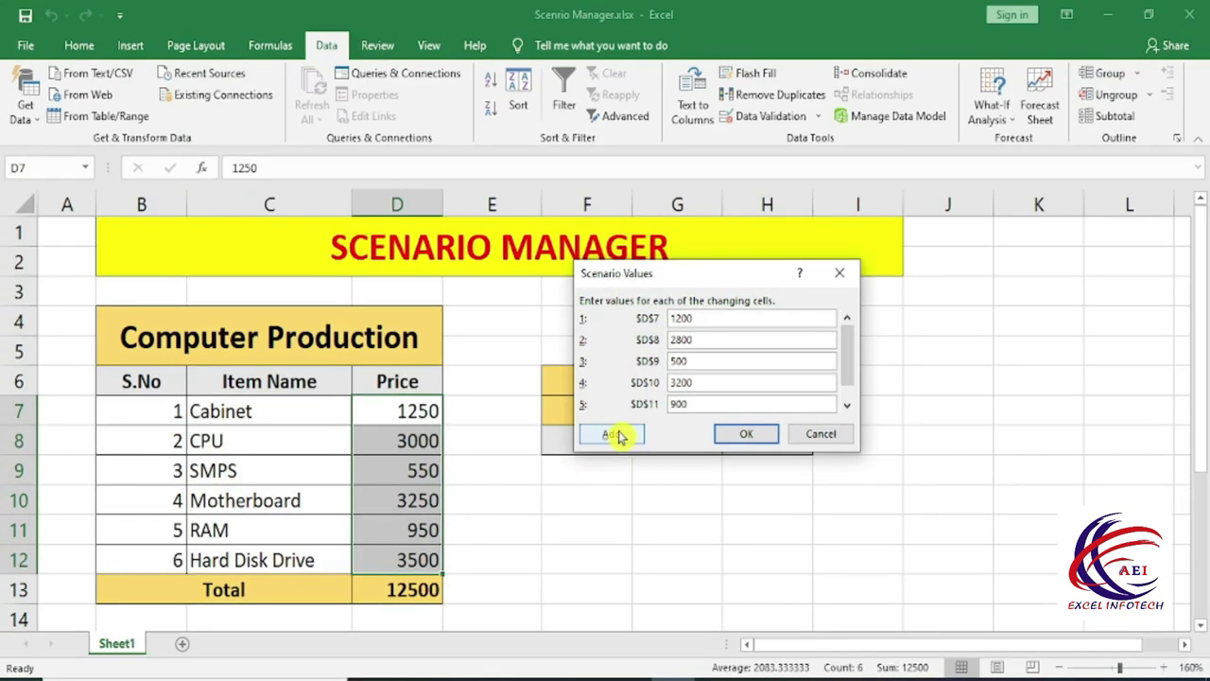
left_click(626, 421)
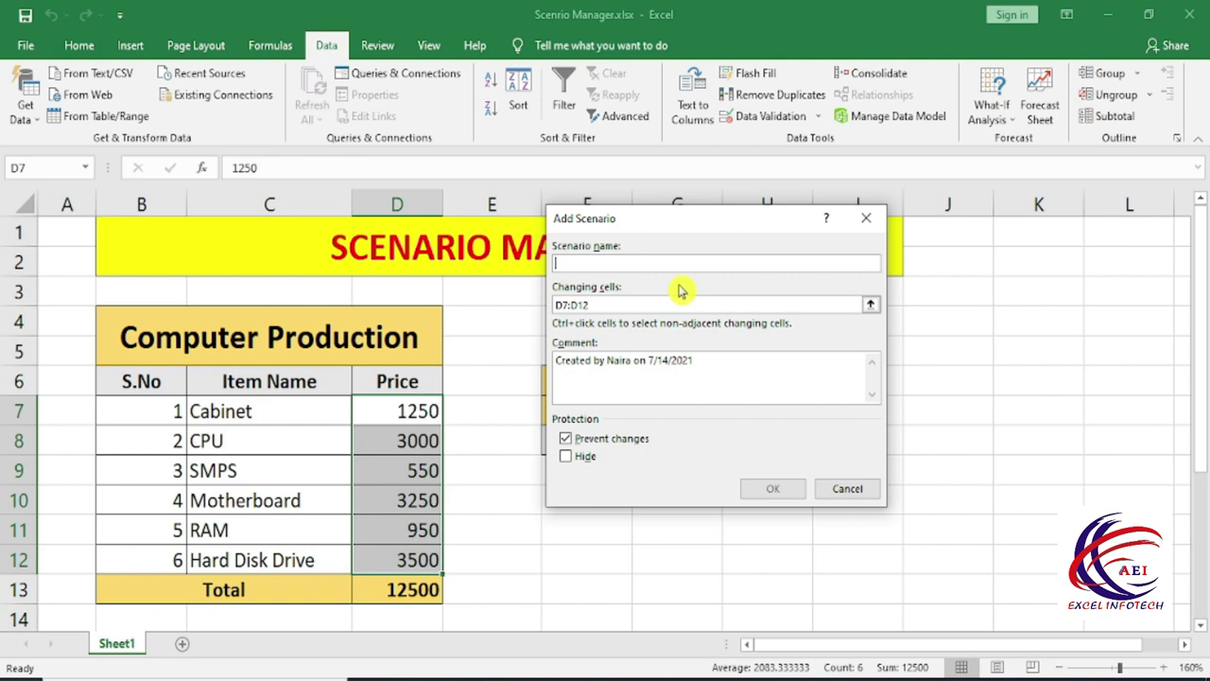
Name the second scenario Max Price, keeping D7:D12 as the changing cells.
type("Max Price")
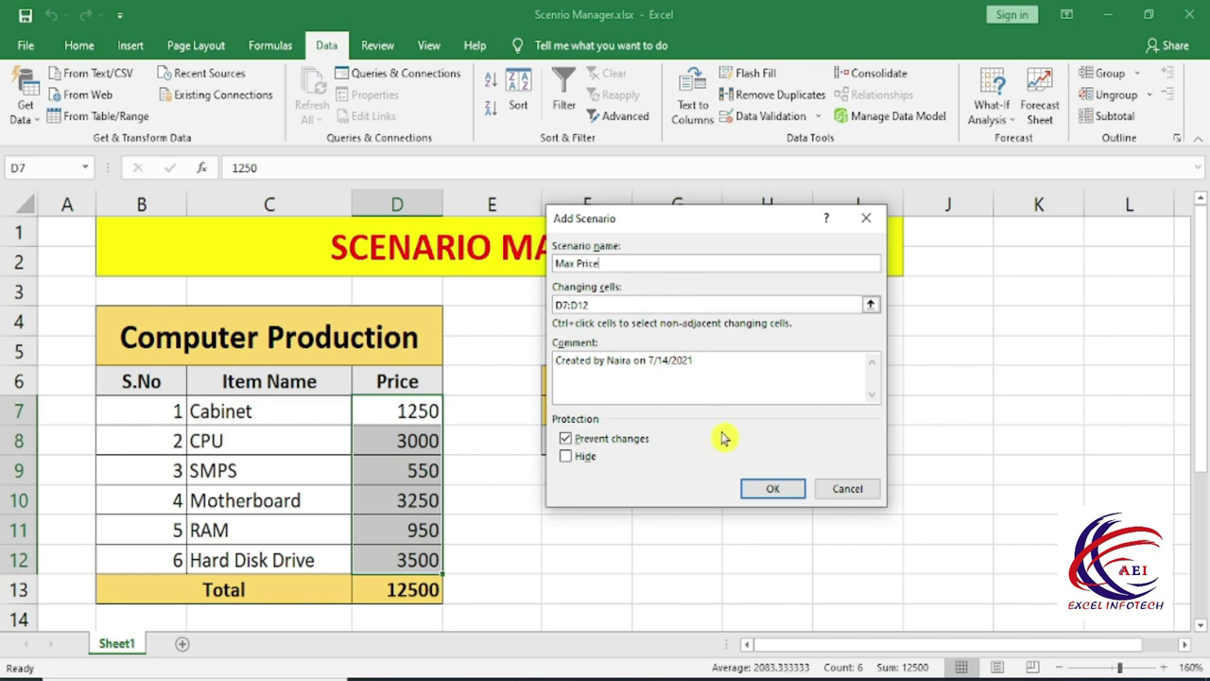
left_click(771, 488)
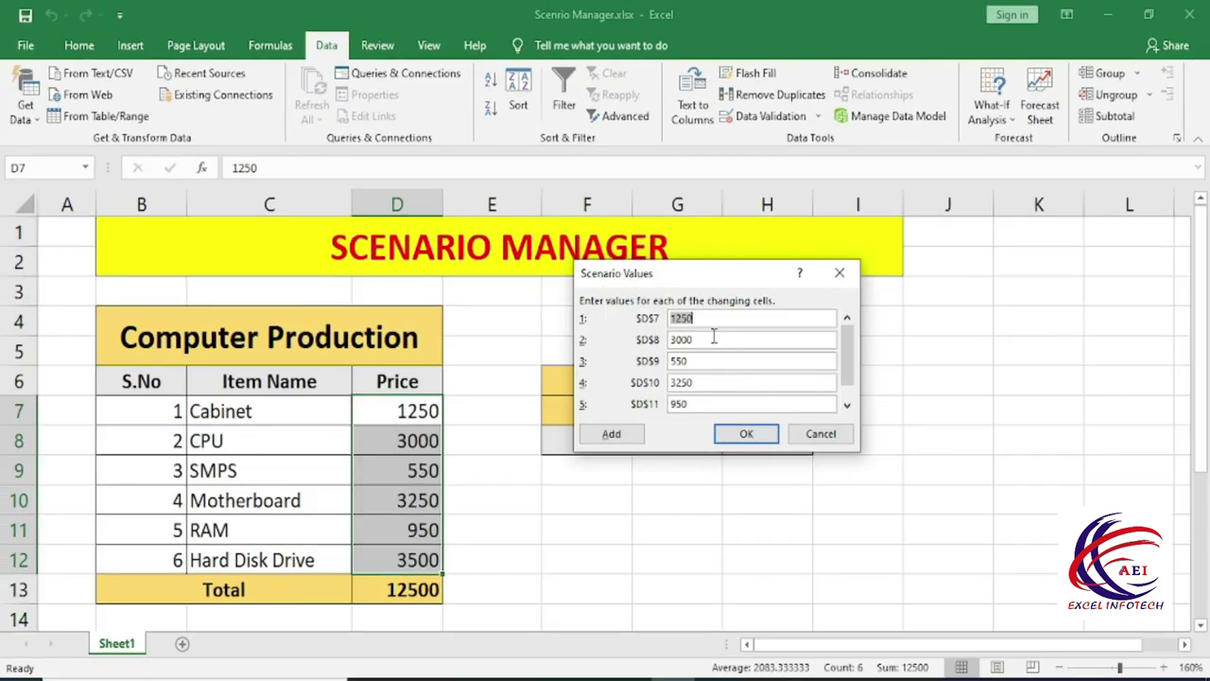
Enter Max Price values 1350, 3200, 600, 3300 and 1050 for D7 through D11.
key("BackSpace")
key("Tab")
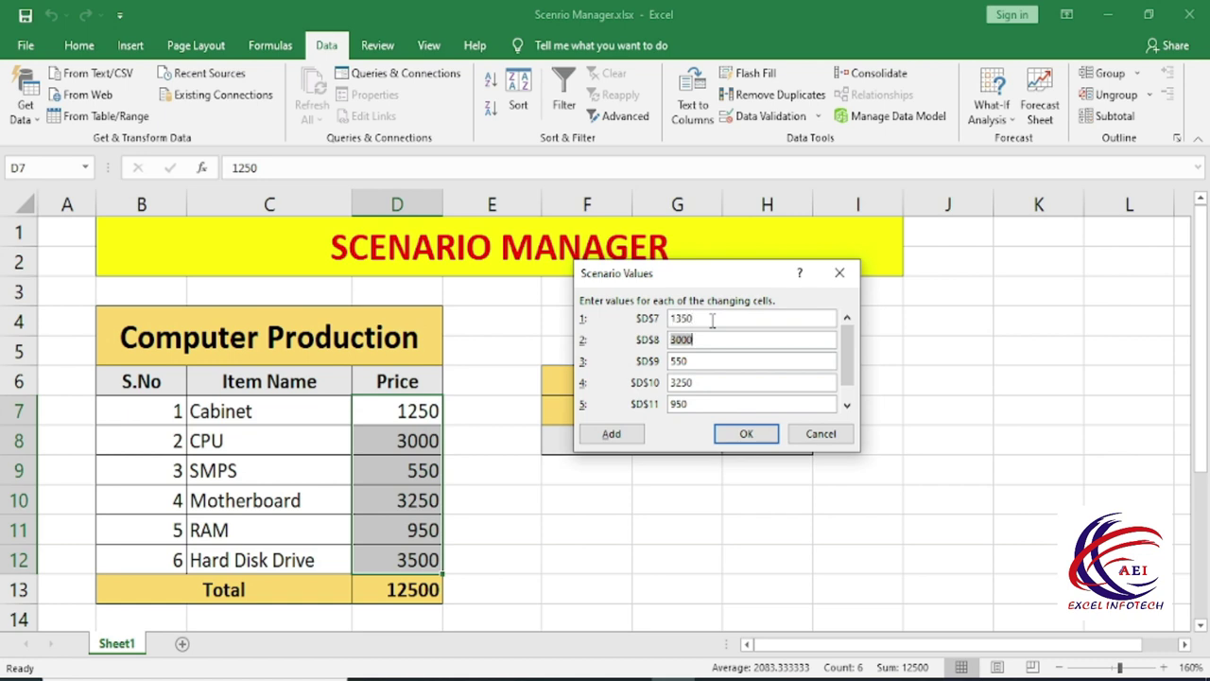
type("32")
key("Tab")
type("6")
key("Tab")
type("30")
key("Tab")
type("1")
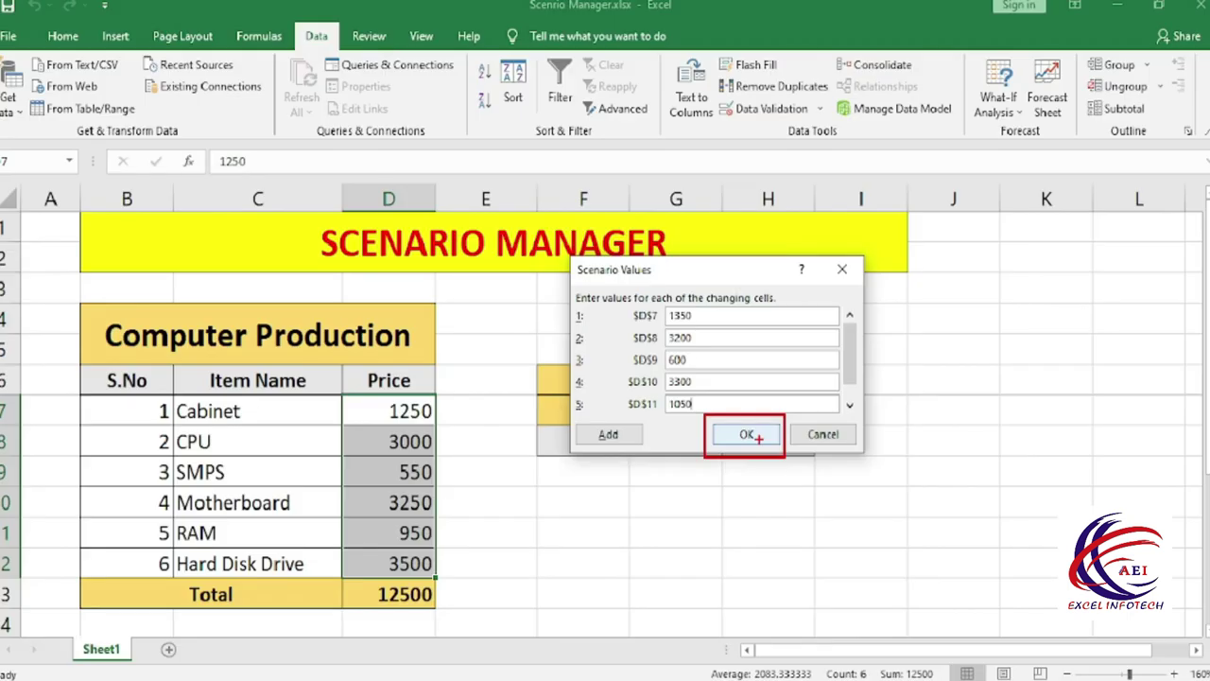
Save Max Price and create a plain scenario summary report with result cell D13.
left_click(750, 436)
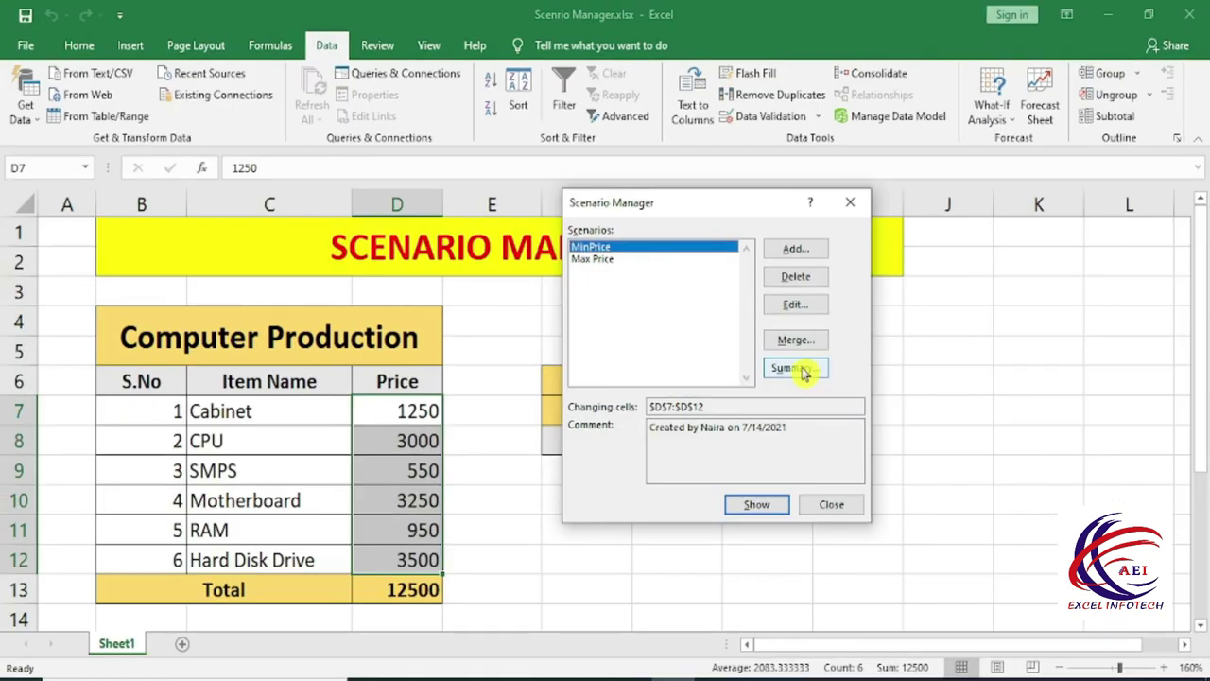
left_click(802, 366)
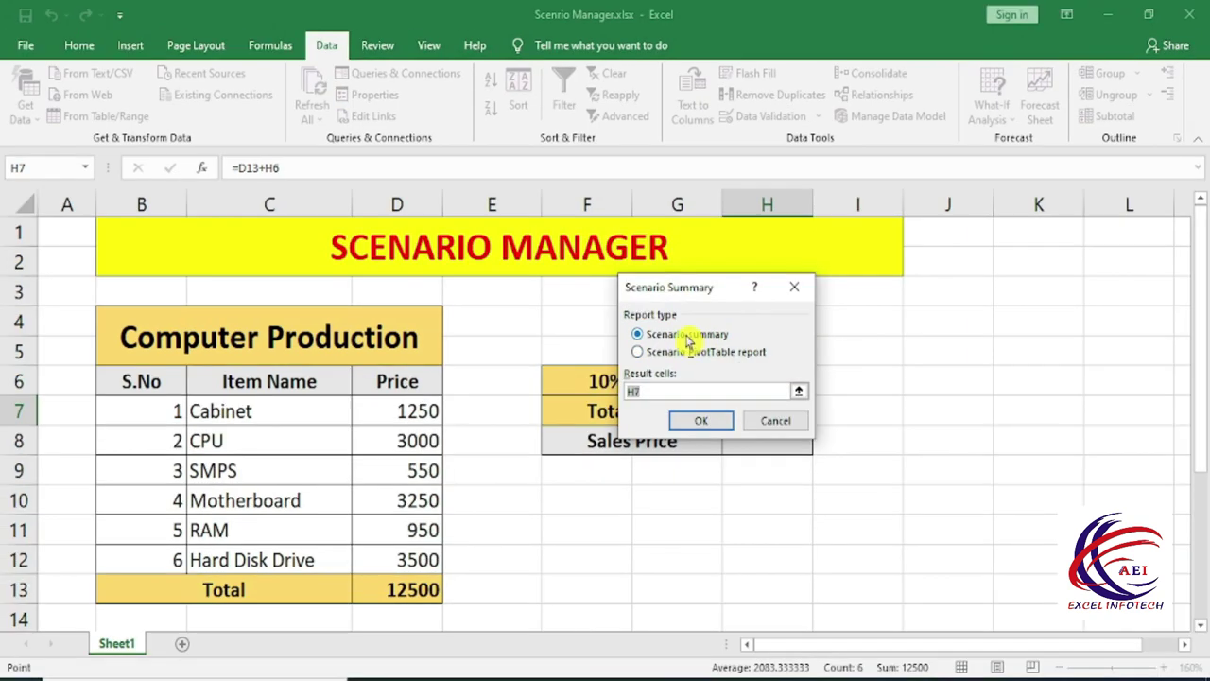
left_click(689, 337)
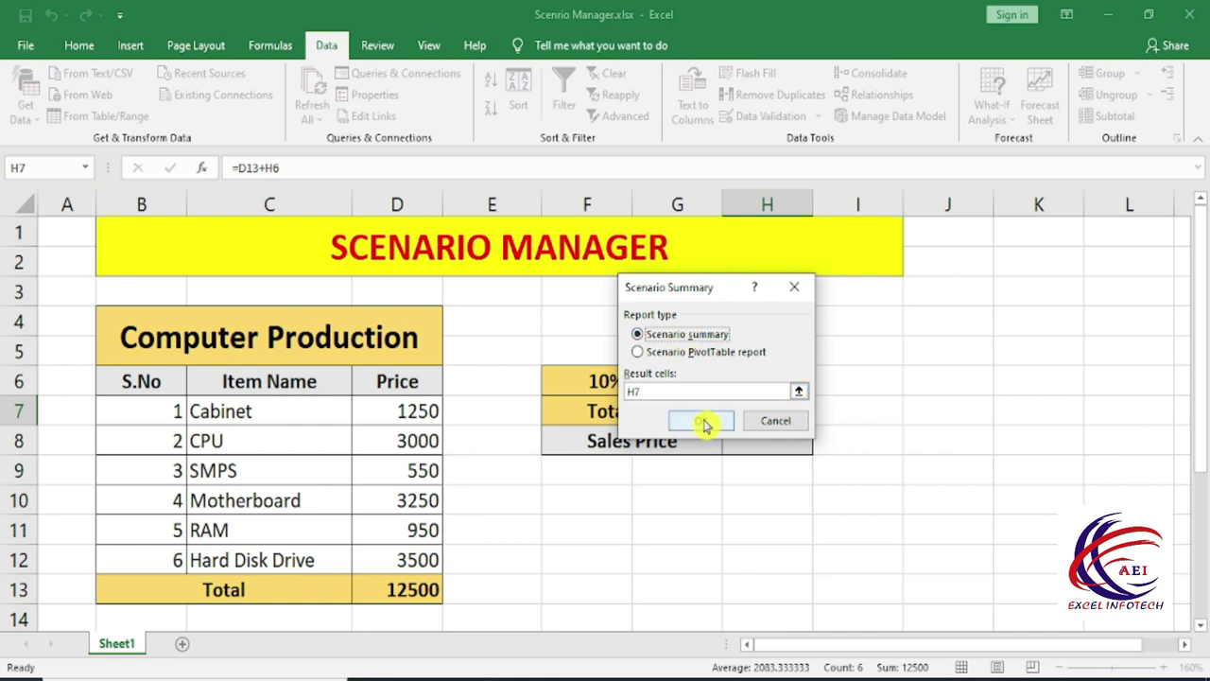
left_click(651, 395)
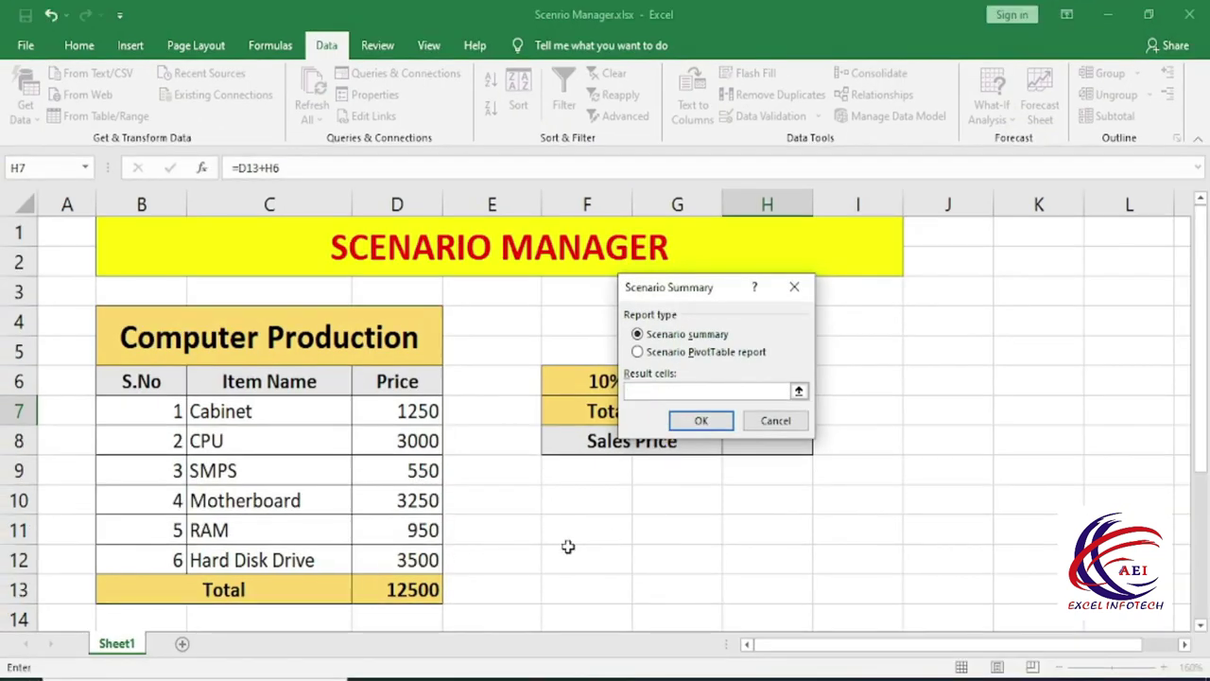
left_click(418, 588)
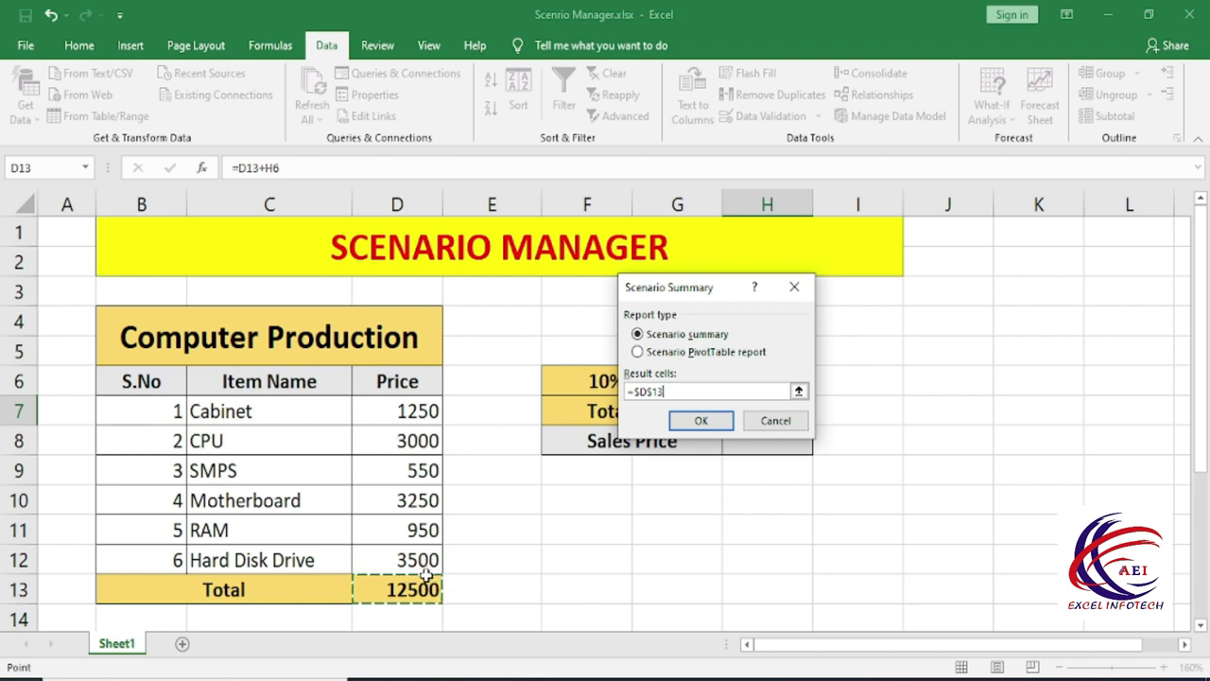
left_click(699, 421)
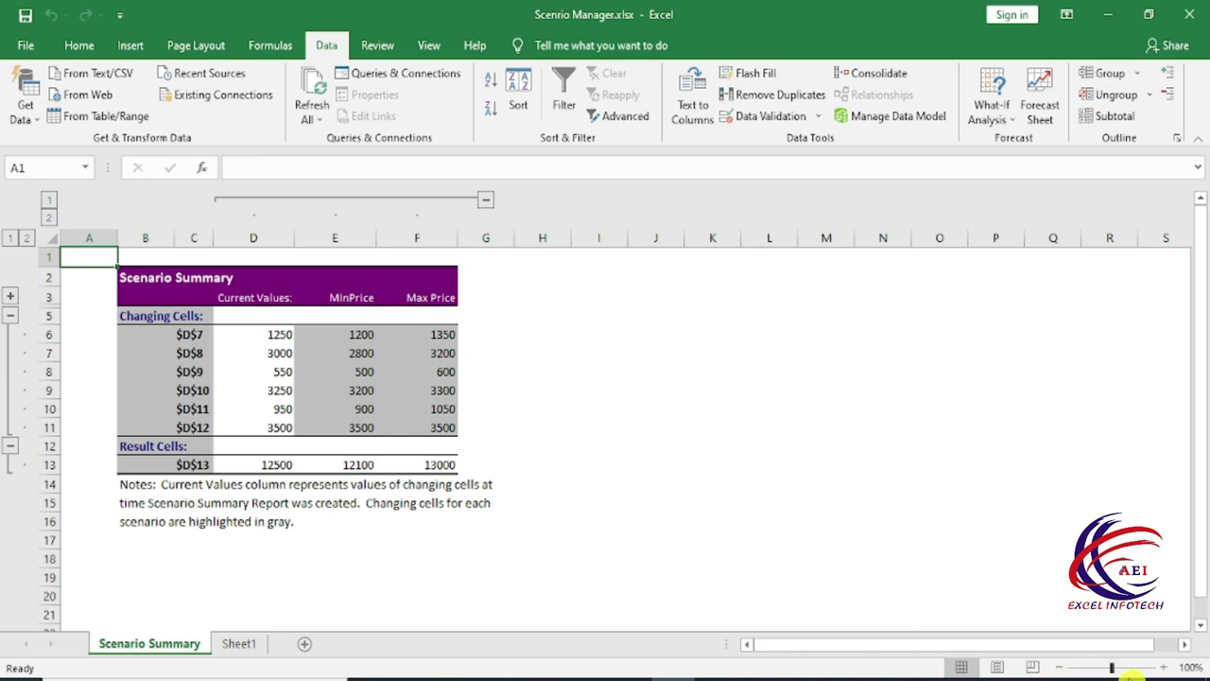
left_click(1164, 668)
left_click(1164, 667)
left_click(1165, 669)
left_click(1165, 669)
scroll(467, 532, "down", 1)
scroll(467, 533, "up", 1)
left_click_drag(359, 313, 381, 561)
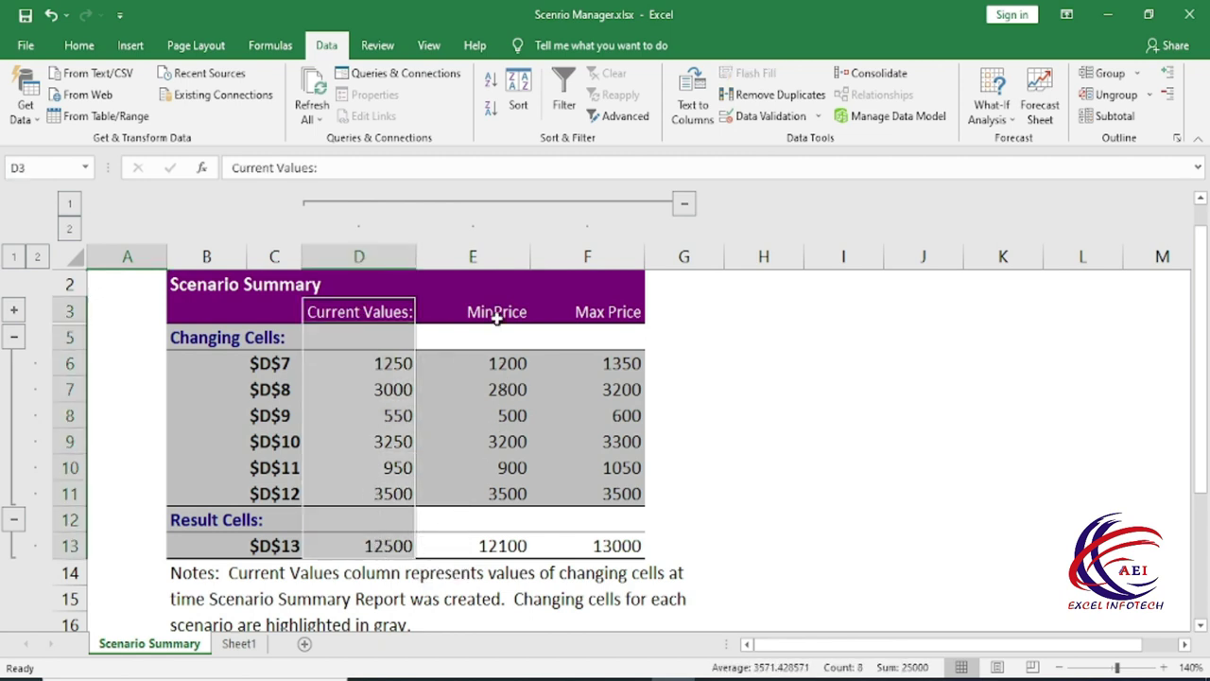
left_click_drag(495, 301, 495, 382)
left_click_drag(495, 507, 518, 551)
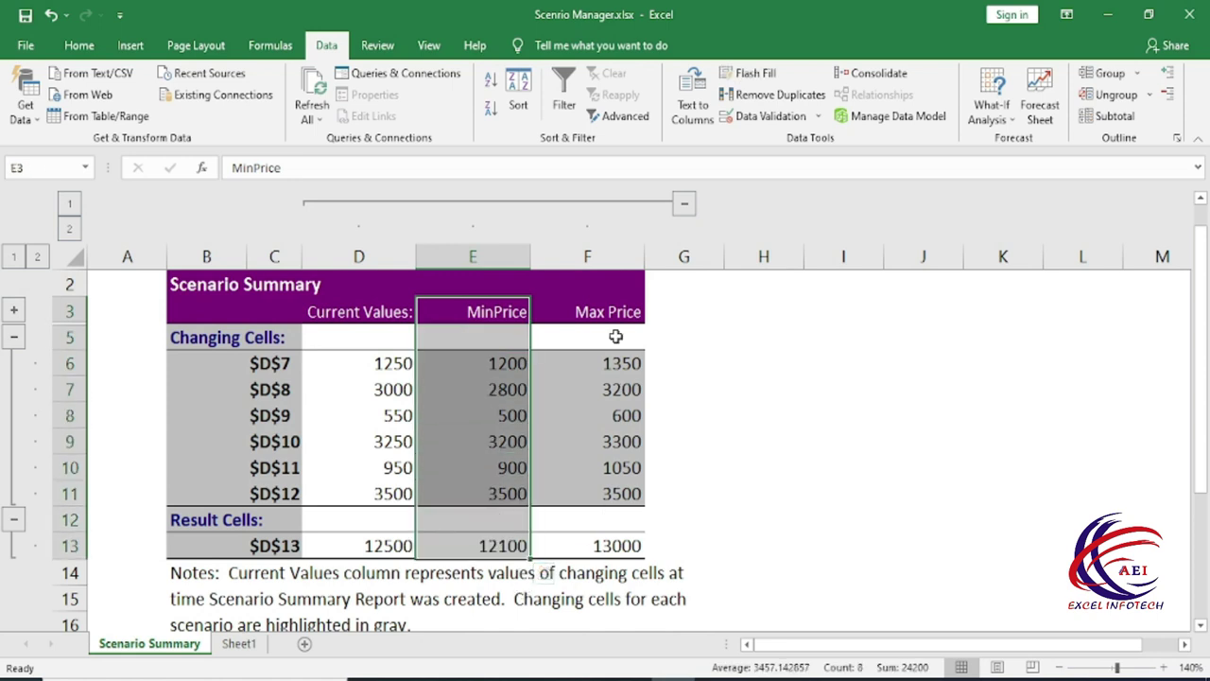
left_click(603, 310)
left_click_drag(604, 310, 607, 551)
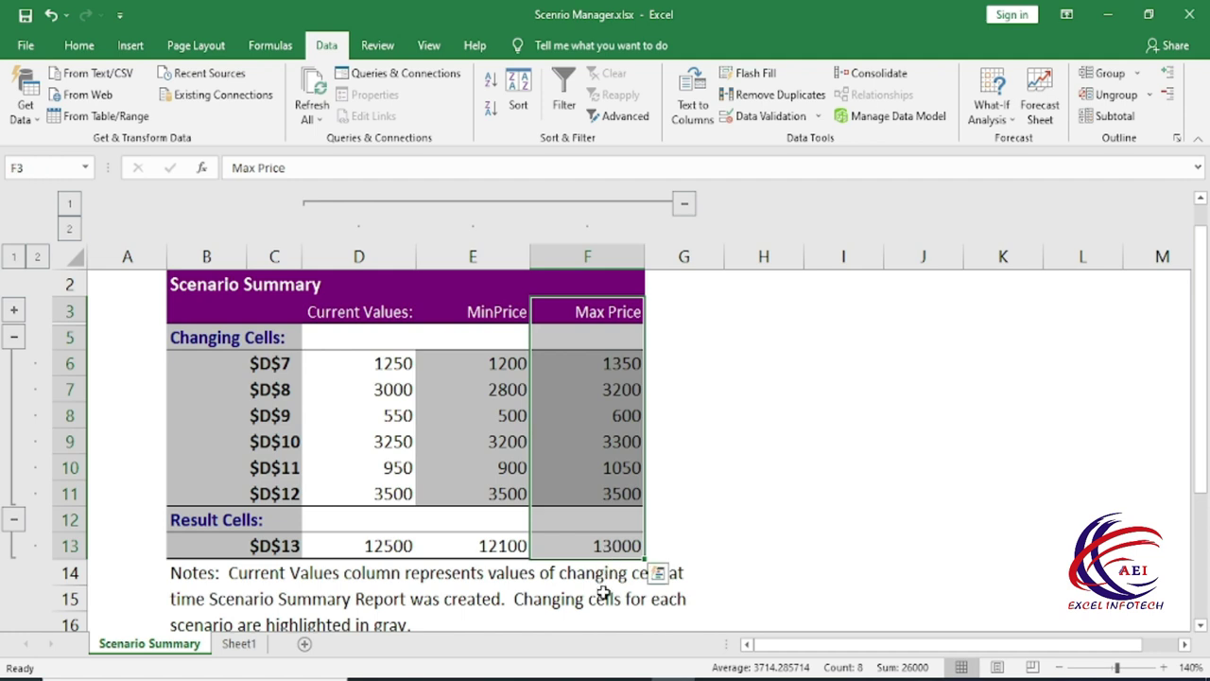
left_click(579, 549)
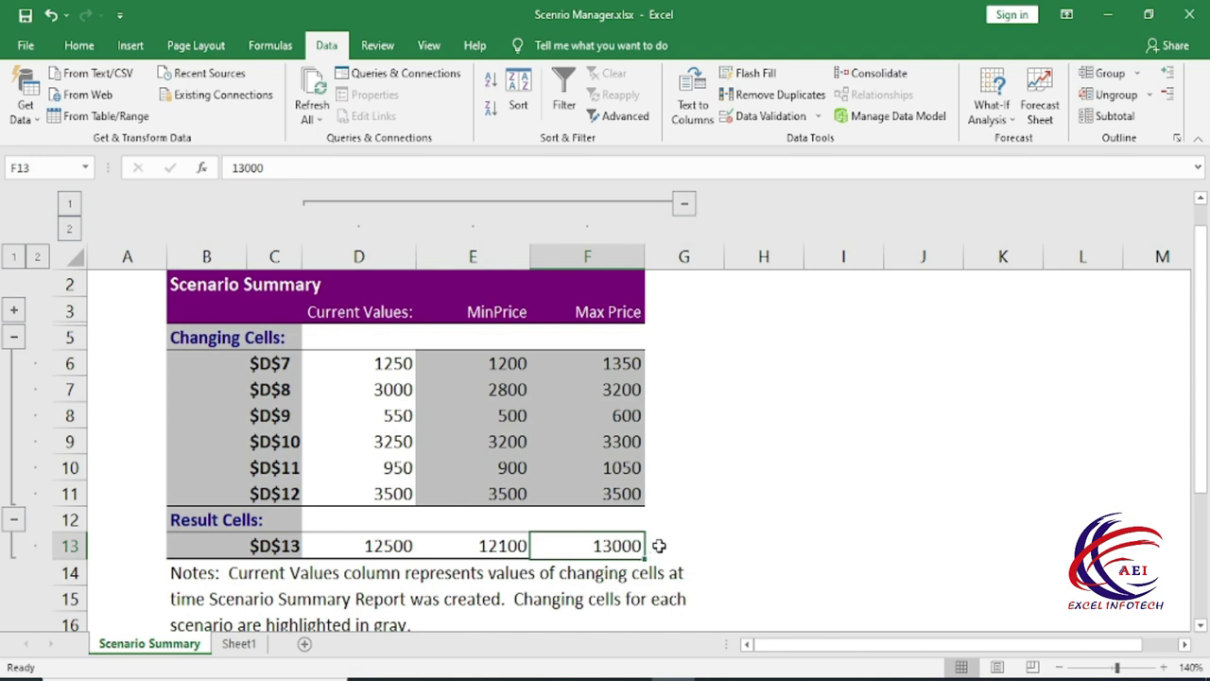
On Sheet1, enter 13000 in J7, 10% in J8, and =J7*J8 in J9 giving 1300.
left_click(239, 644)
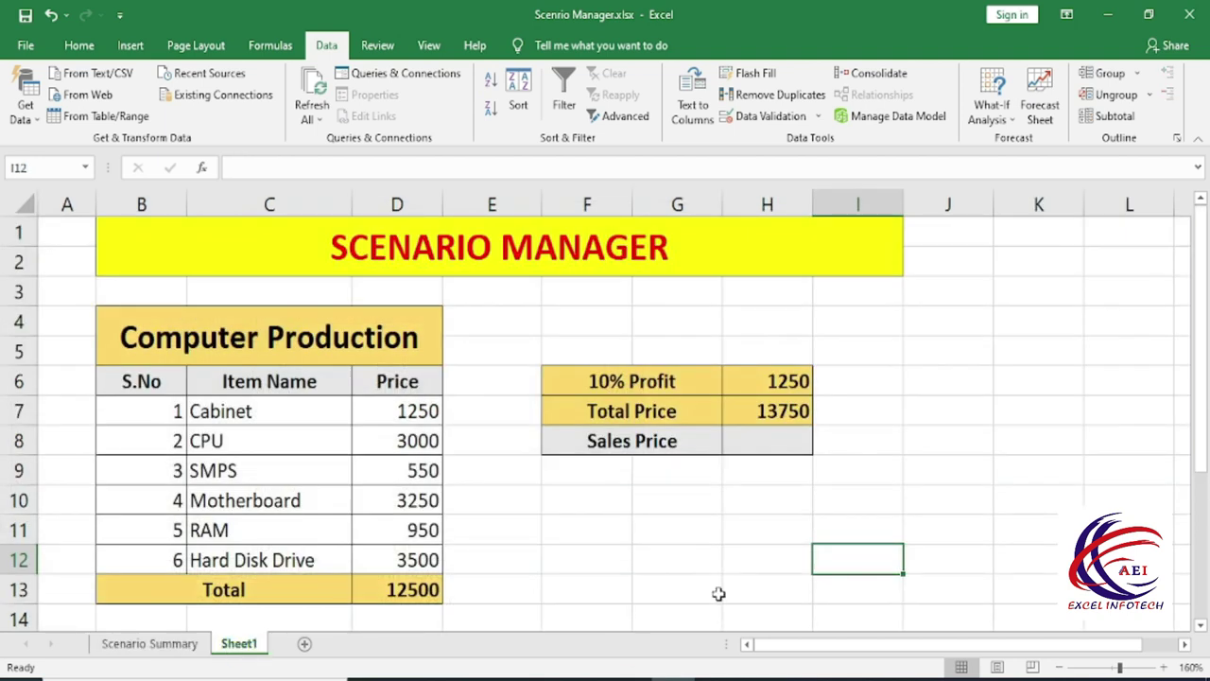
left_click(935, 401)
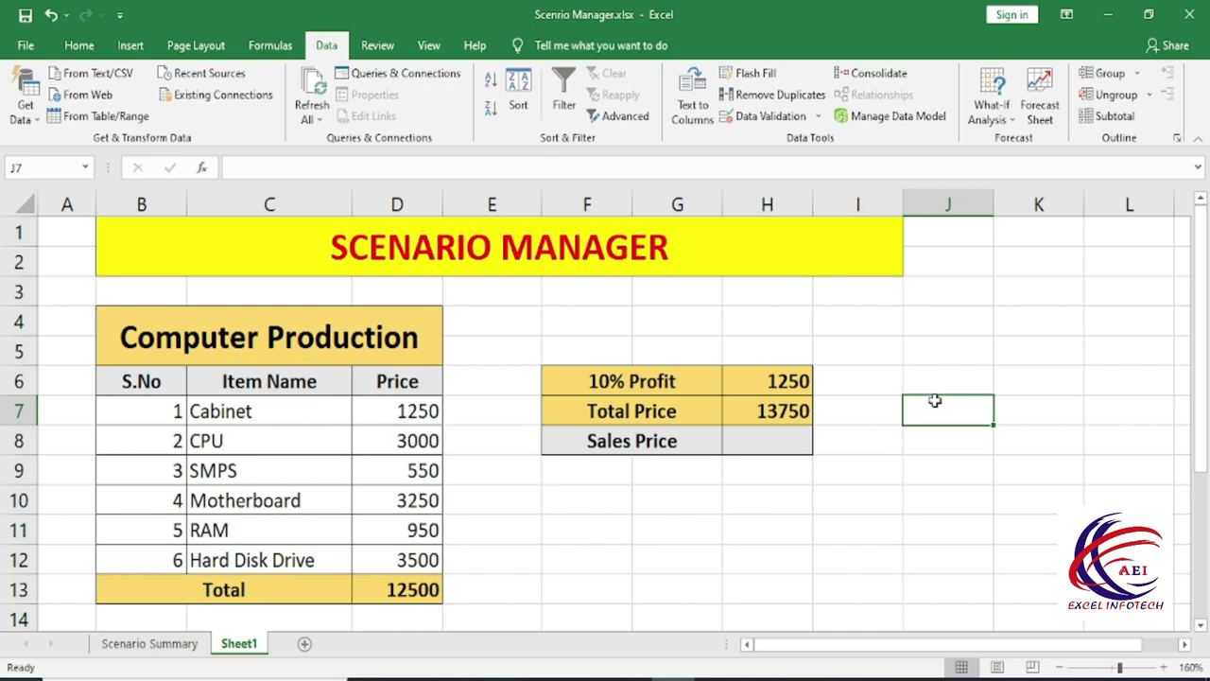
type("13000")
key("Return")
type("10%")
key("Return")
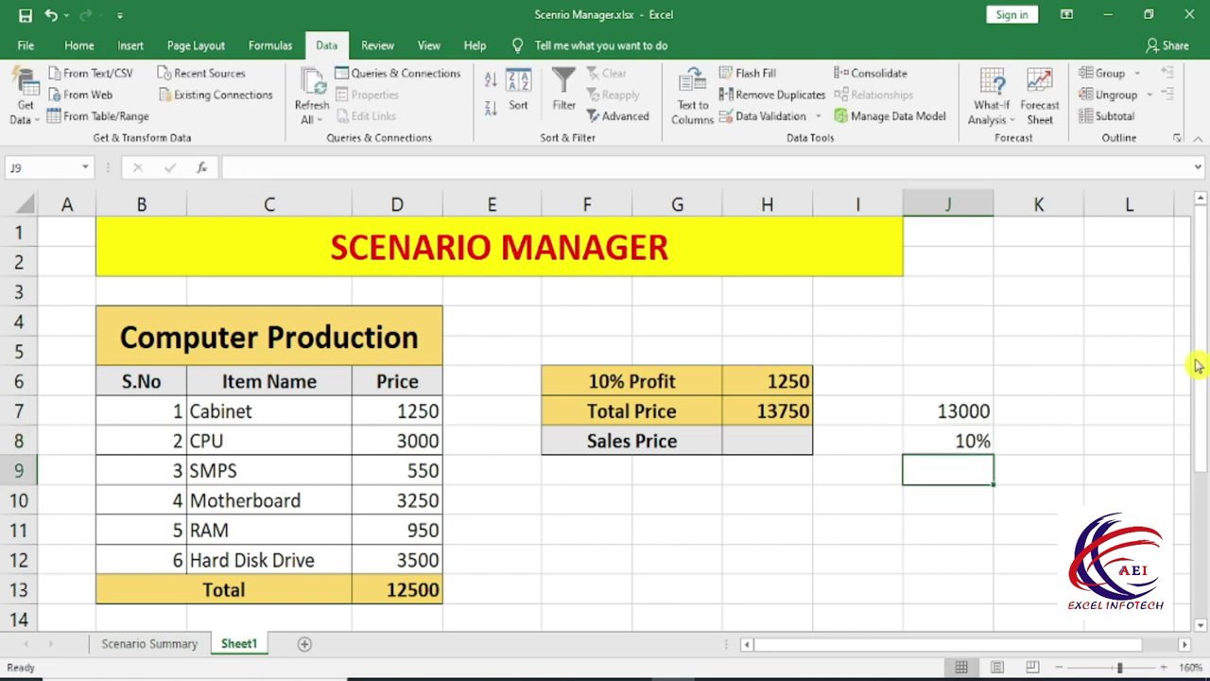
type("=")
key("Up")
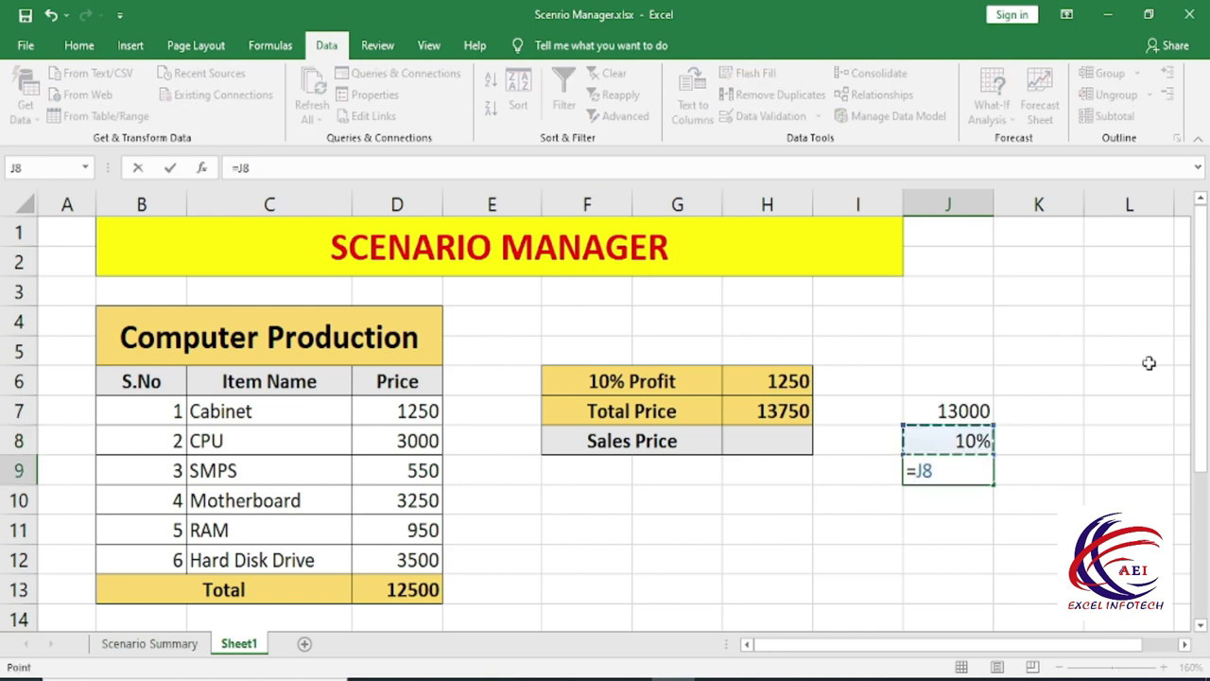
key("Up")
type("*")
key("Down")
key("Return")
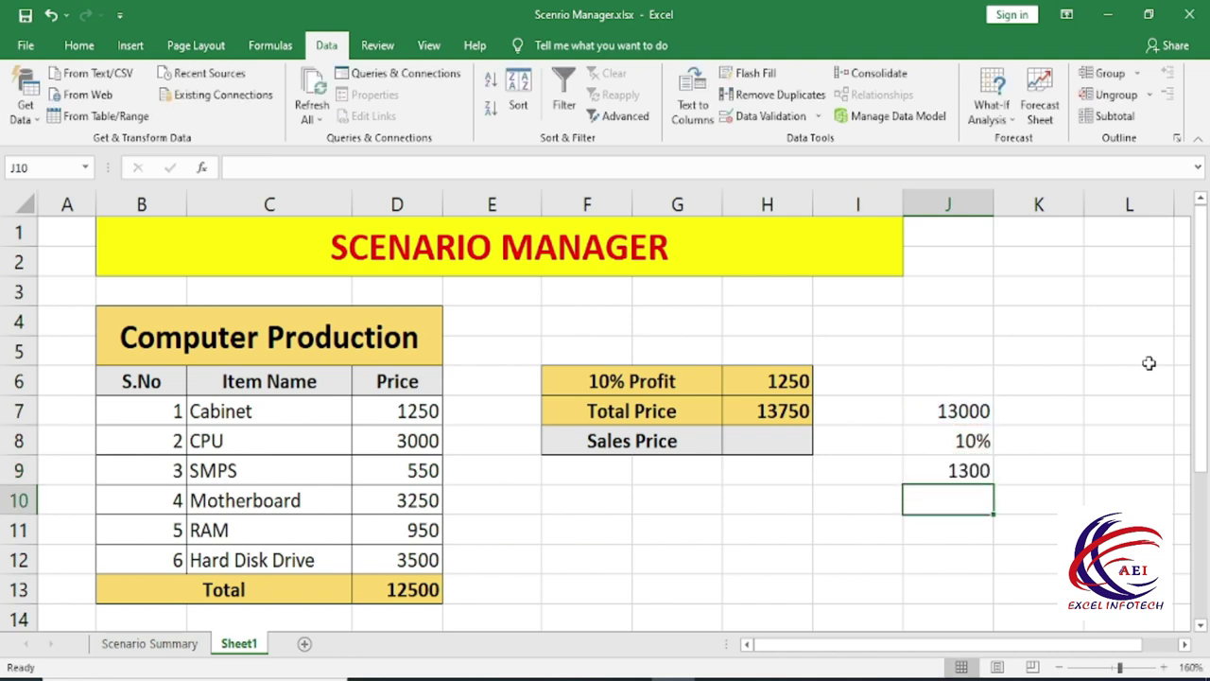
left_click(969, 471)
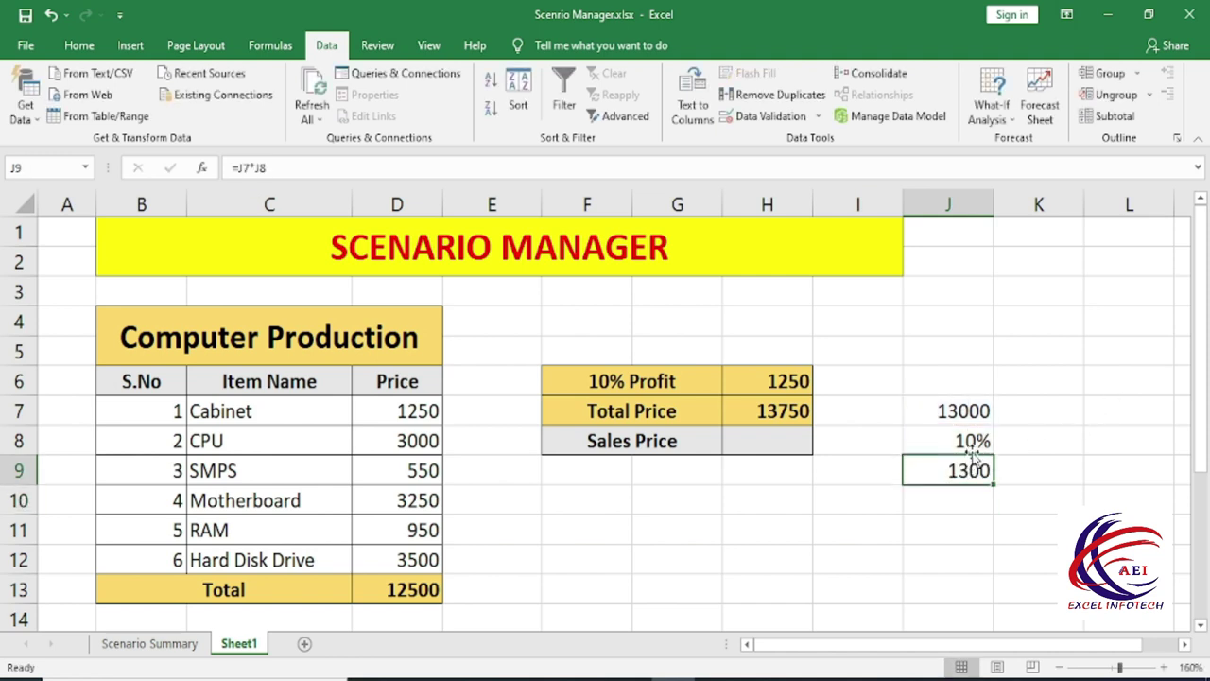
Make J10 add J7 and J9 for 14300, and set Sales Price H8 to 14300.
left_click(943, 505)
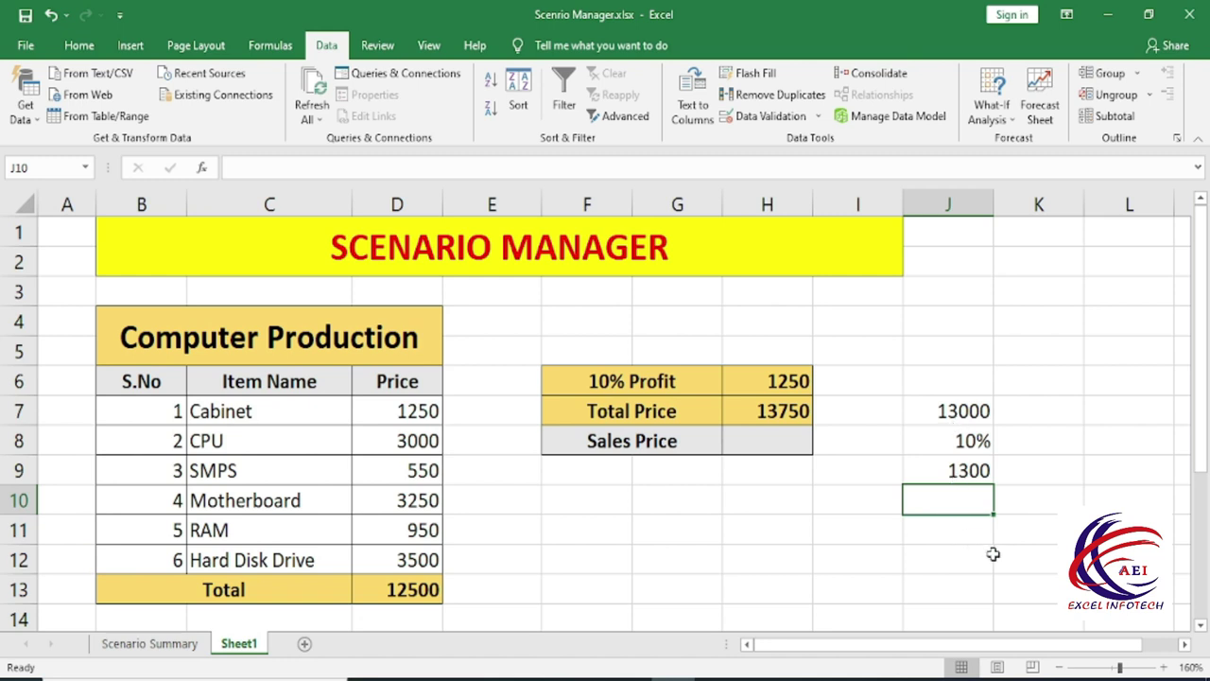
type("=")
key("Up")
key("Up")
key("Up")
type("+")
key("Up")
key("Return")
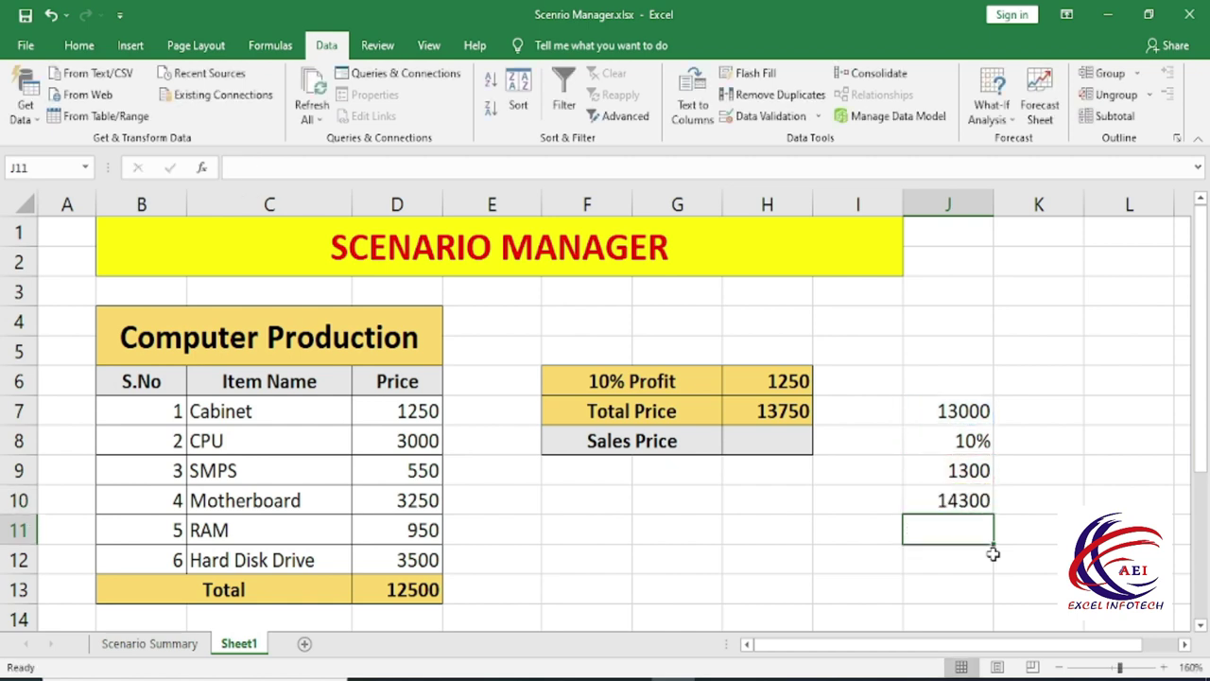
left_click(951, 515)
left_click(771, 442)
type("143")
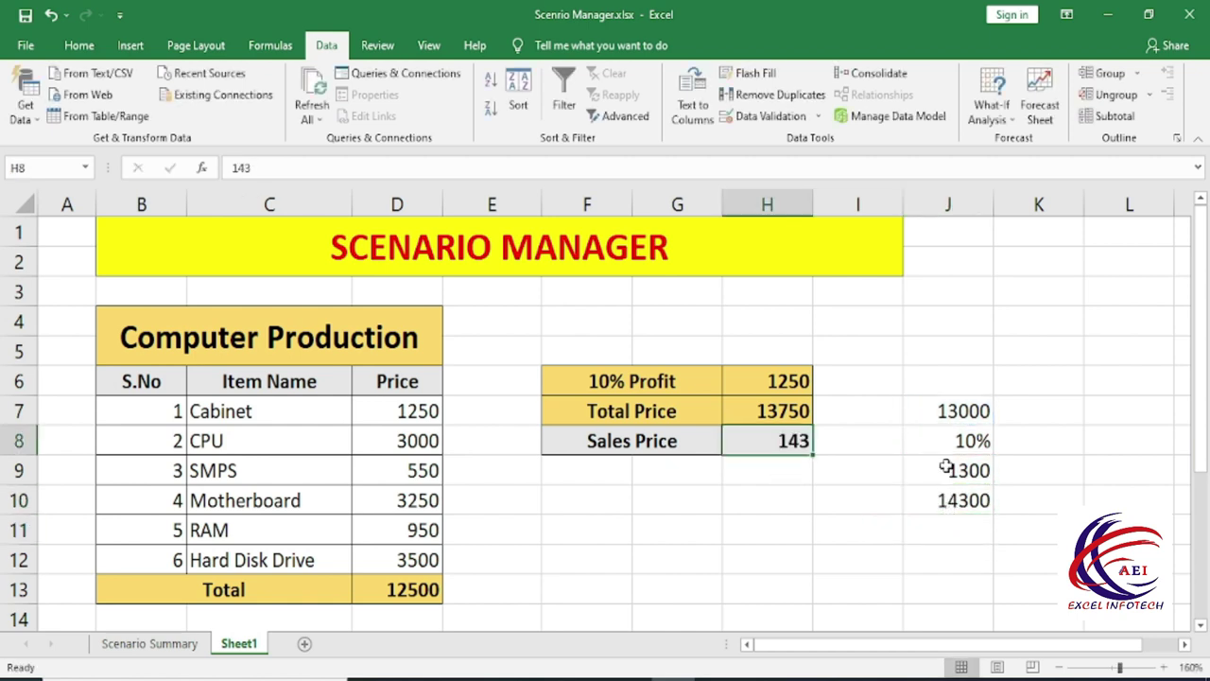
type("14300")
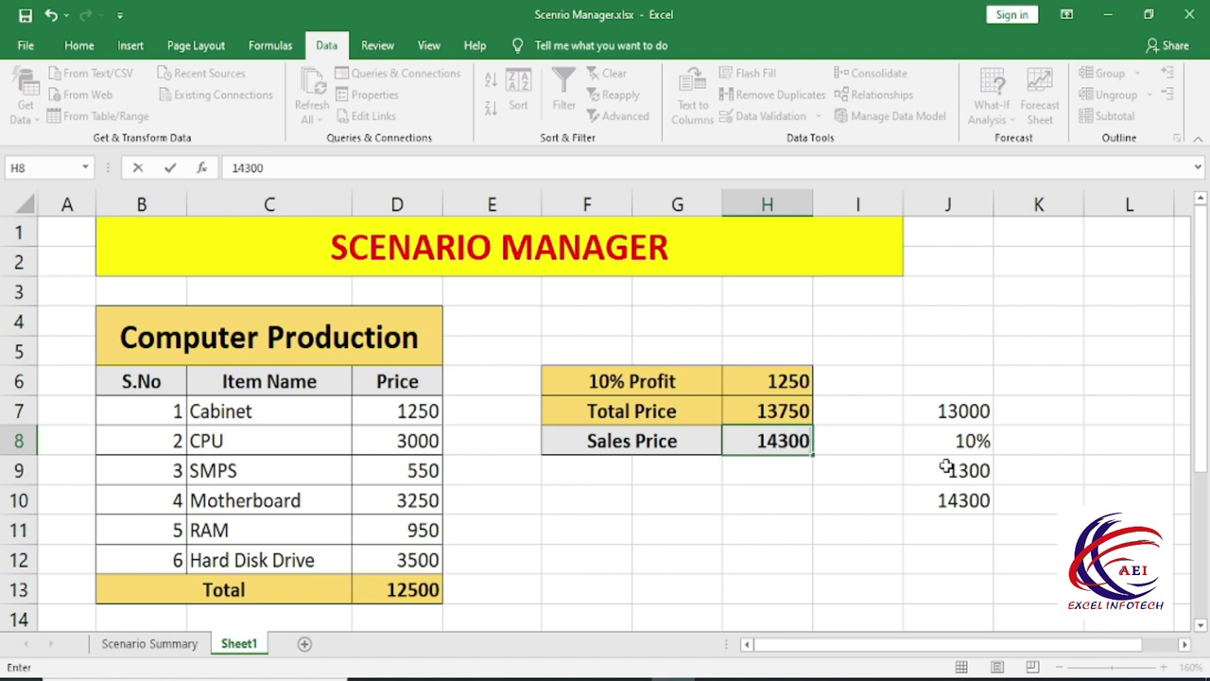
key("Return")
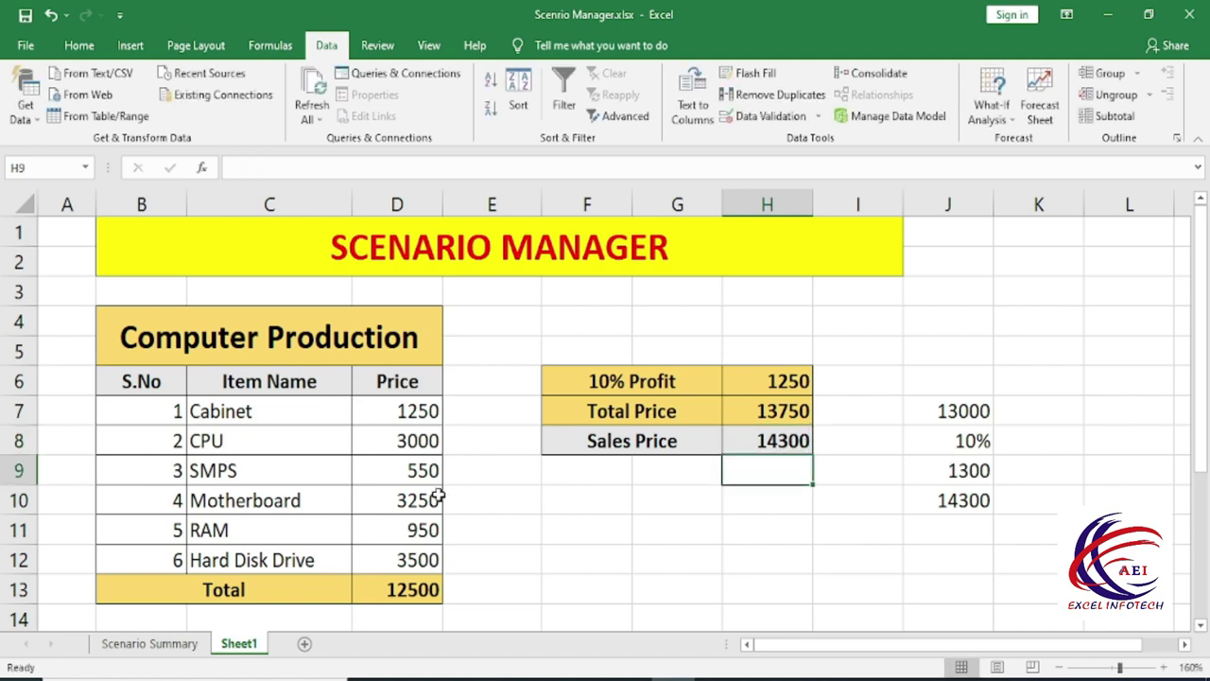
left_click(189, 644)
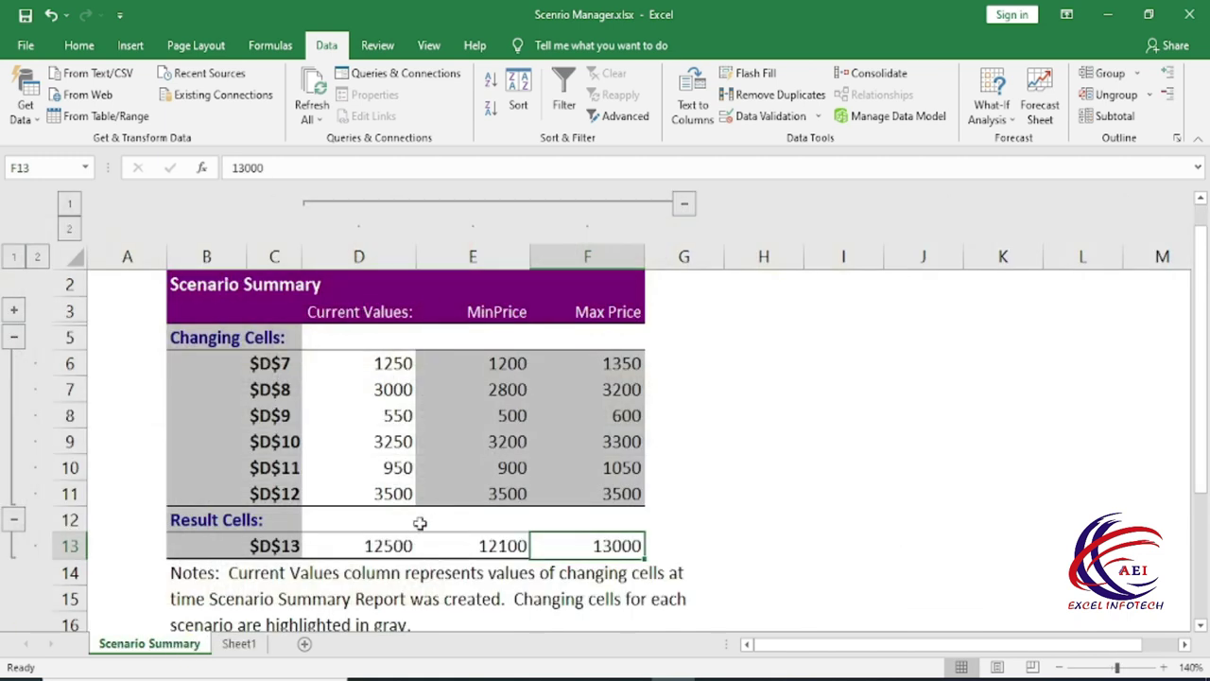
left_click_drag(267, 364, 269, 490)
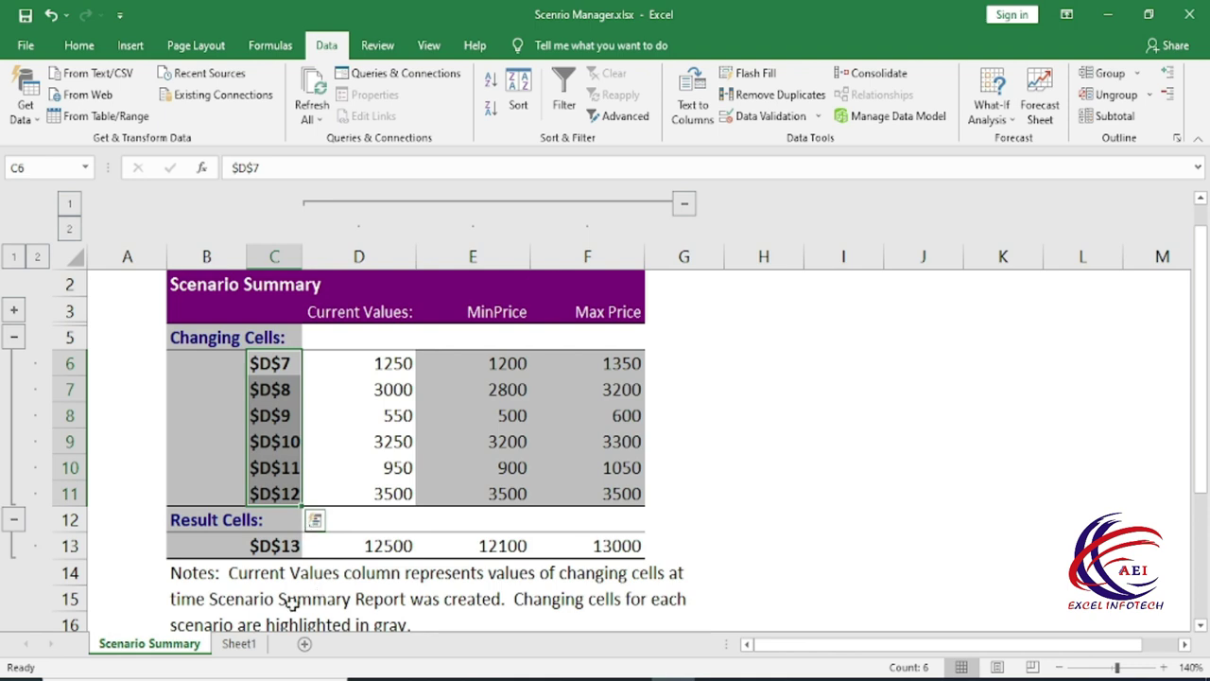
left_click(238, 644)
left_click_drag(240, 412, 259, 559)
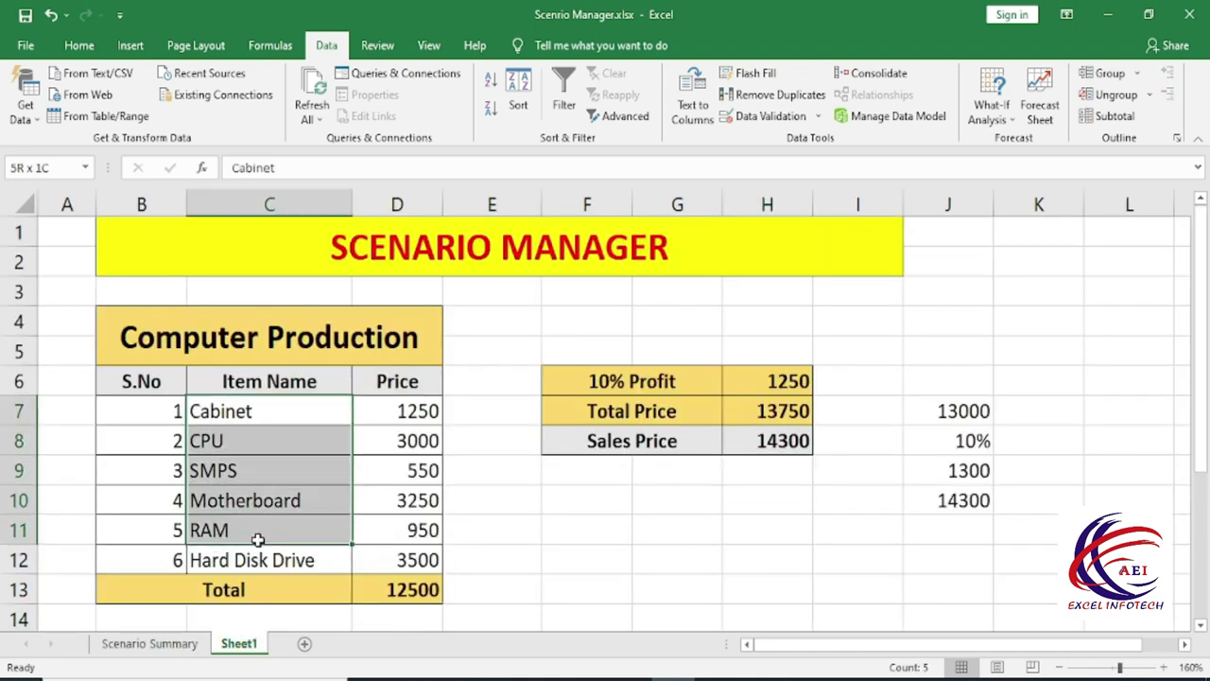
left_click(201, 644)
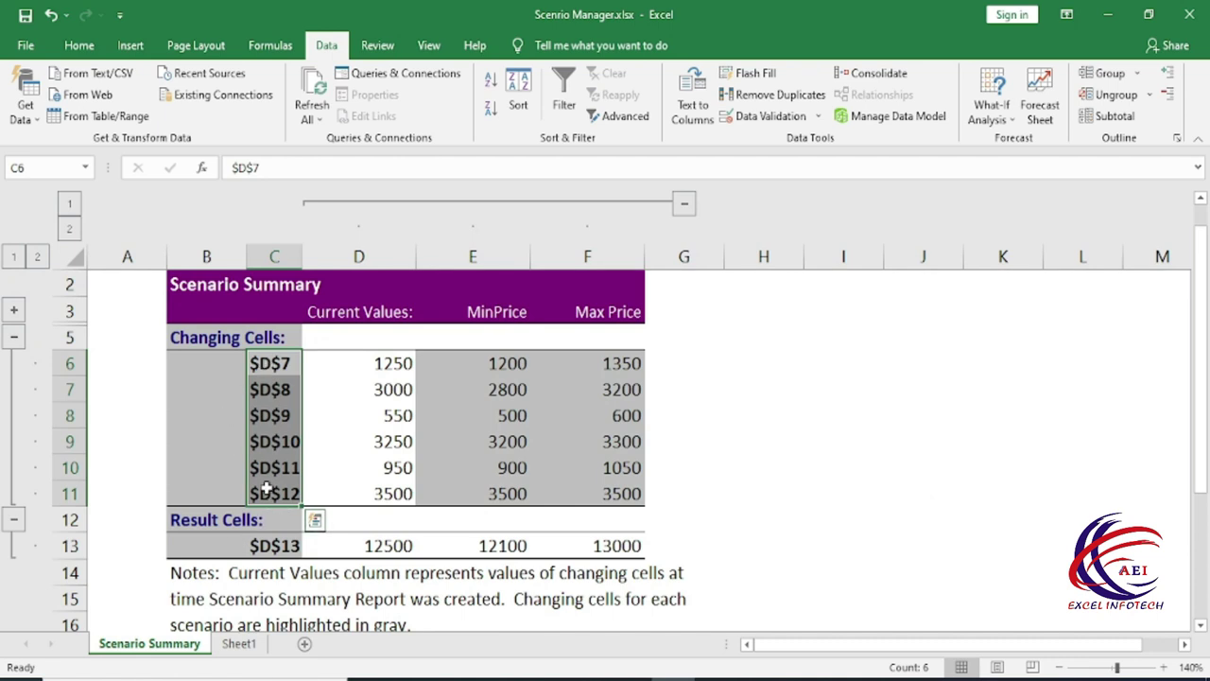
left_click(240, 645)
left_click(297, 448)
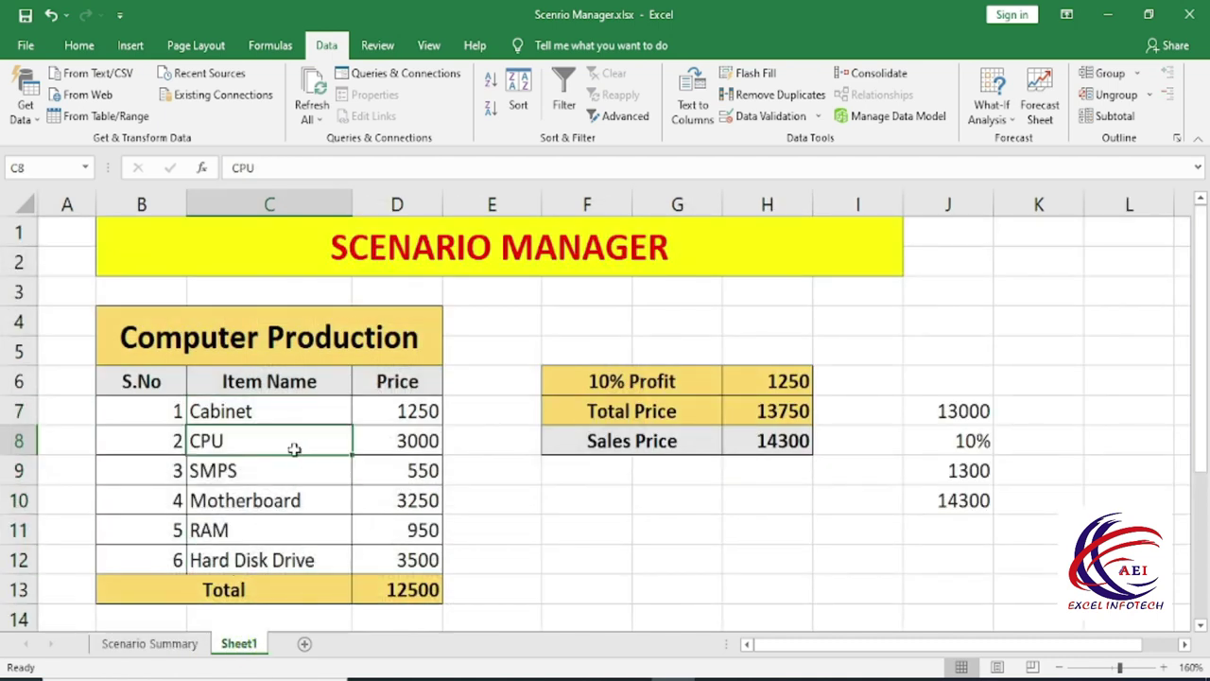
left_click(405, 412)
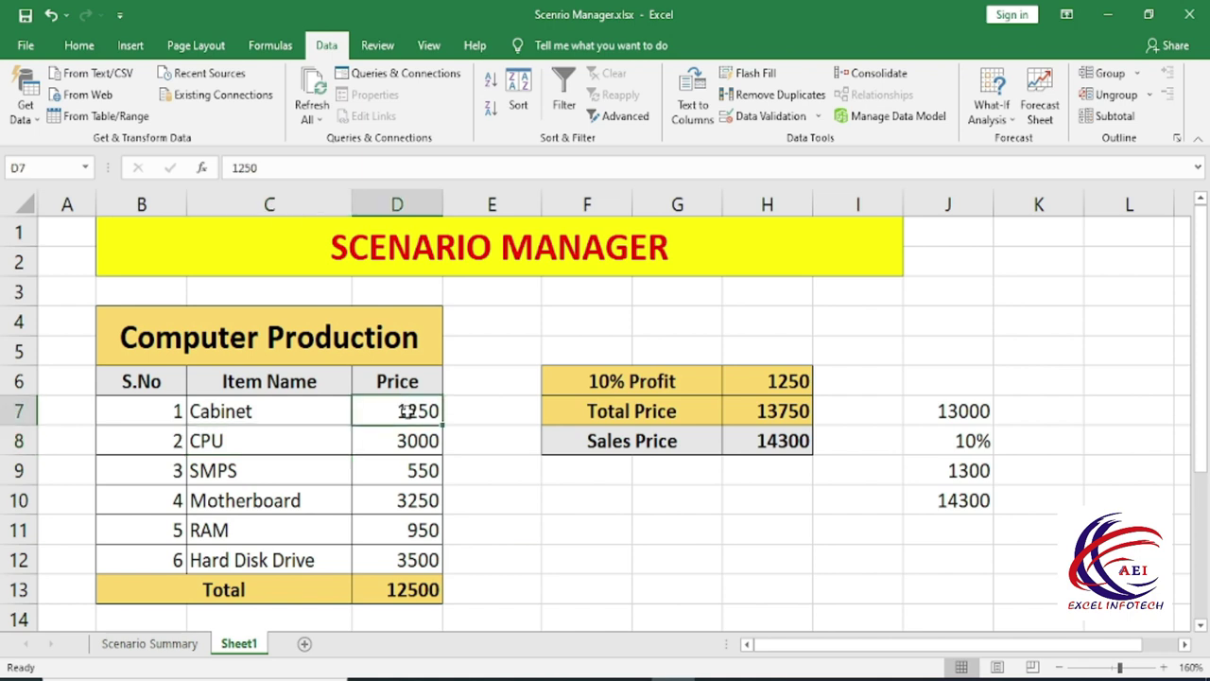
type("1350")
key("Return")
left_click(411, 417)
left_click(191, 407)
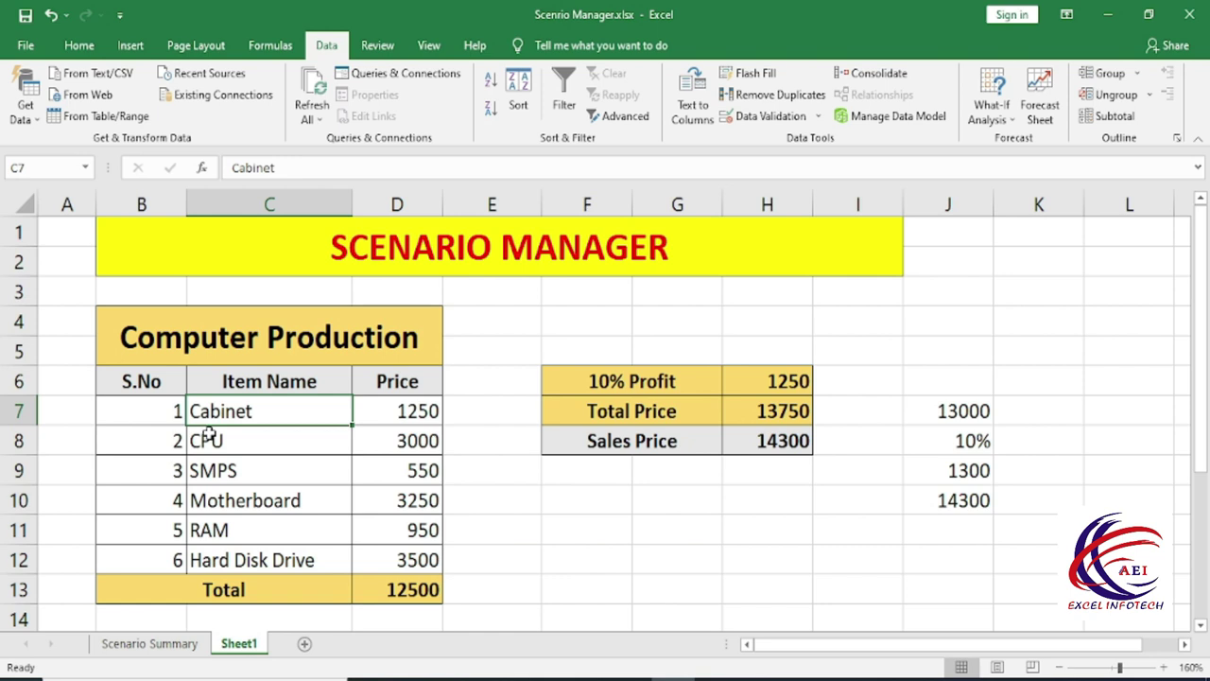
left_click(387, 411)
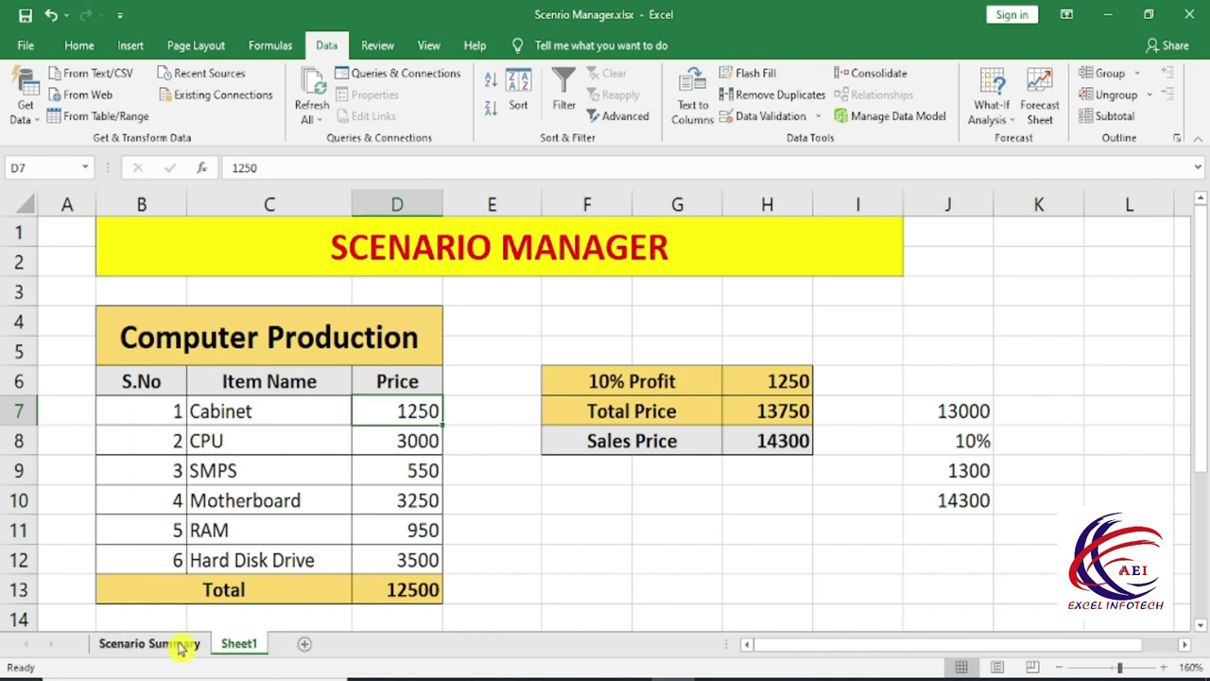
left_click(149, 644)
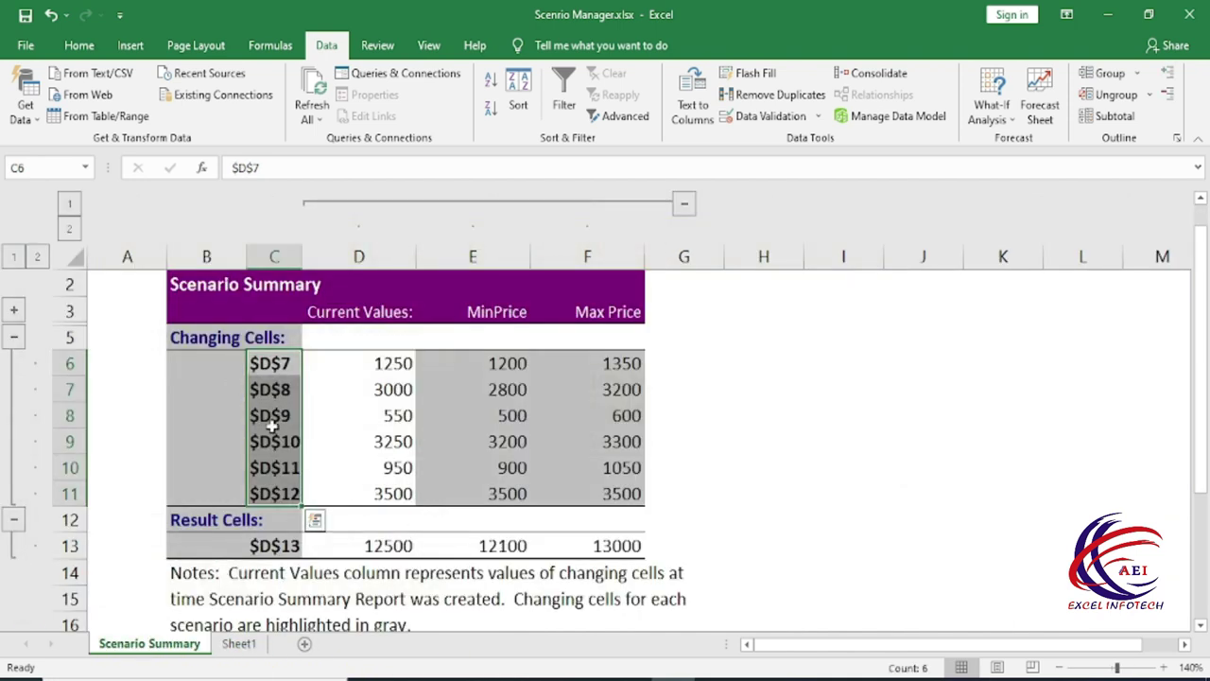
left_click(238, 644)
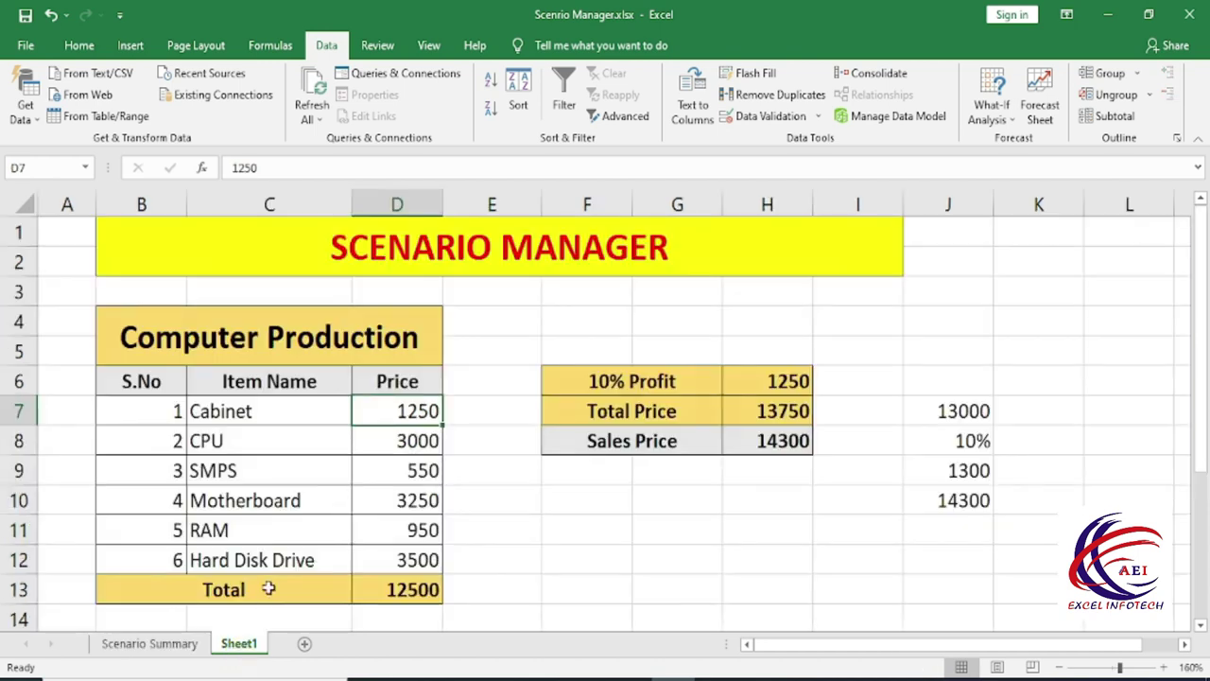
left_click(251, 411)
left_click(426, 411)
Name price cells D7, D8 and D9 Cabinet, CPU and SMPS via the Name Box.
left_click(46, 167)
type("Cabine")
type("t")
key("Return")
left_click(404, 441)
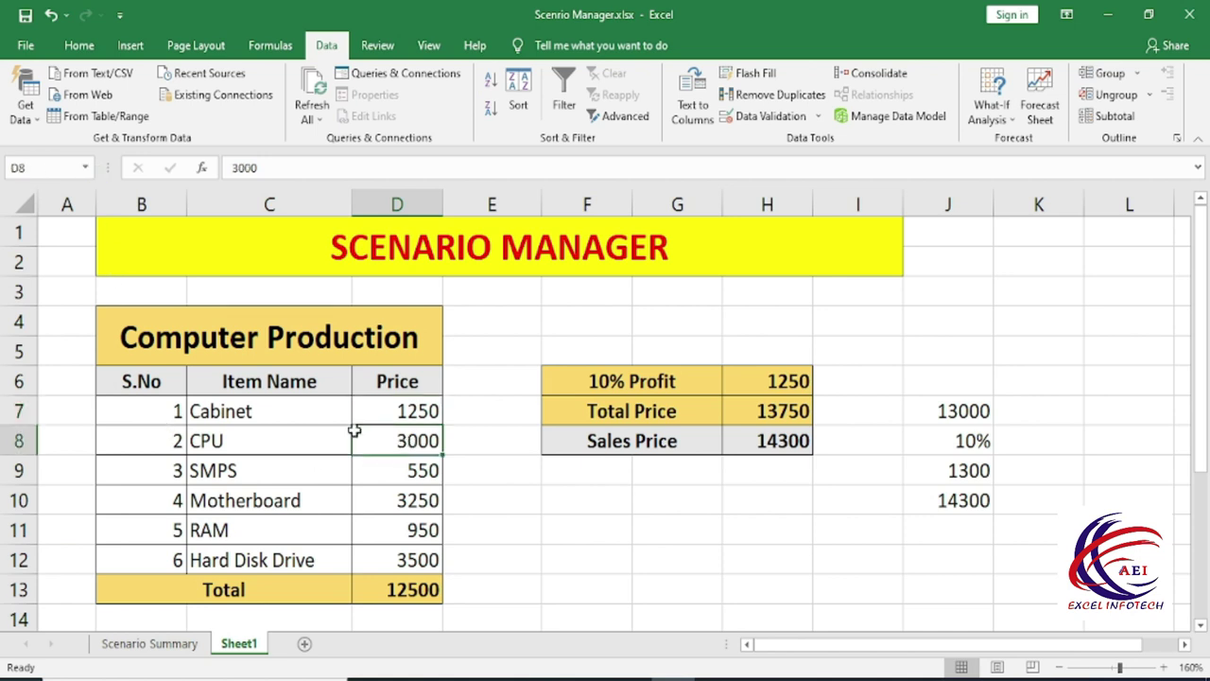
left_click(62, 169)
type("CPU")
key("Return")
left_click(419, 470)
left_click(63, 169)
type("SMPS")
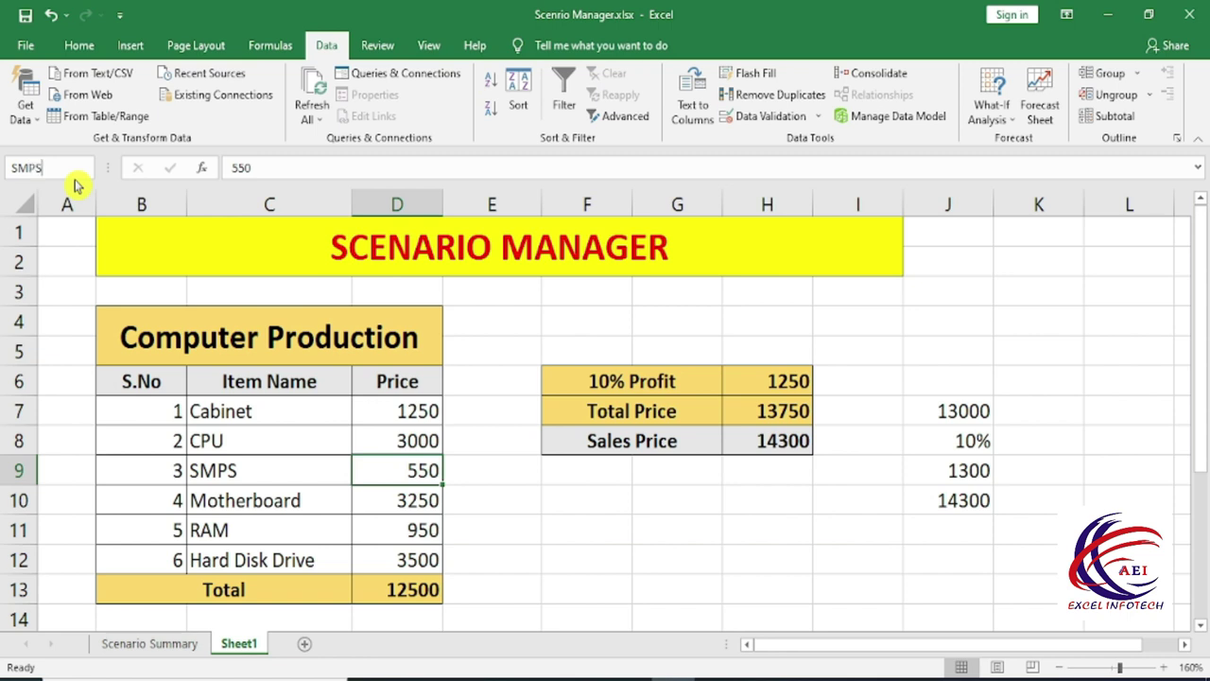
key("Return")
Name price cells D10, D11 and D12 Motherboard, RAM and HDD.
left_click(389, 507)
left_click(63, 167)
type("Motherboa")
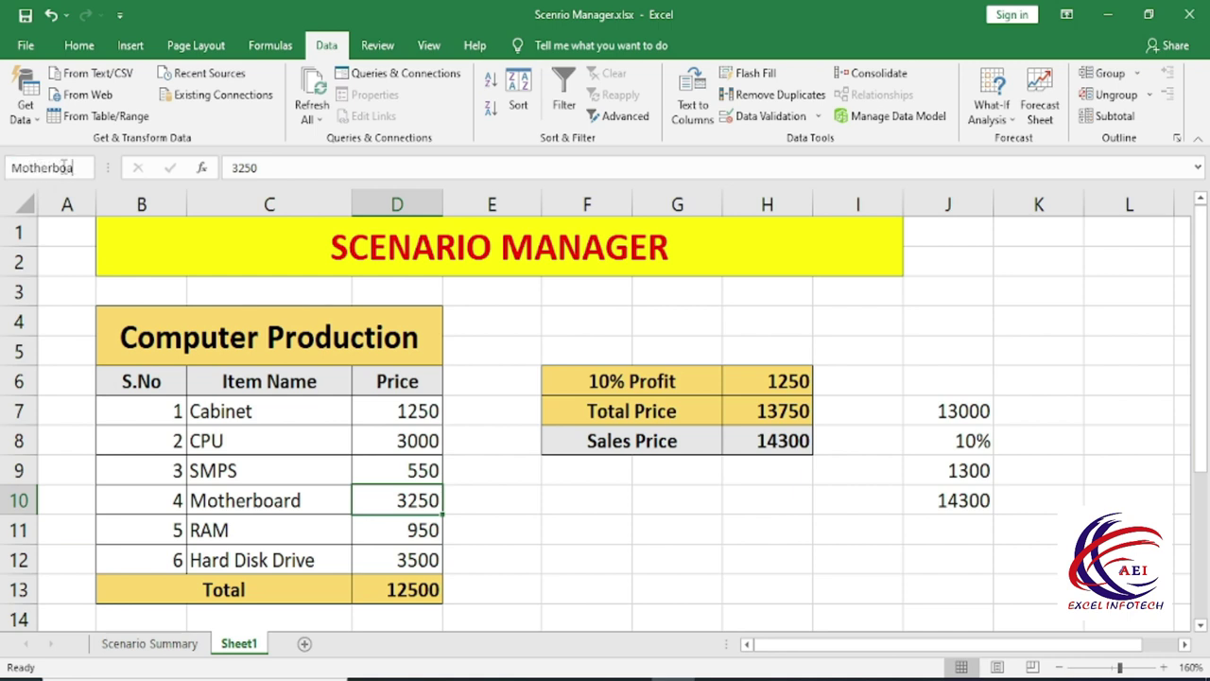
type("rd")
key("Return")
left_click(411, 530)
left_click(53, 167)
type("R")
key("Return")
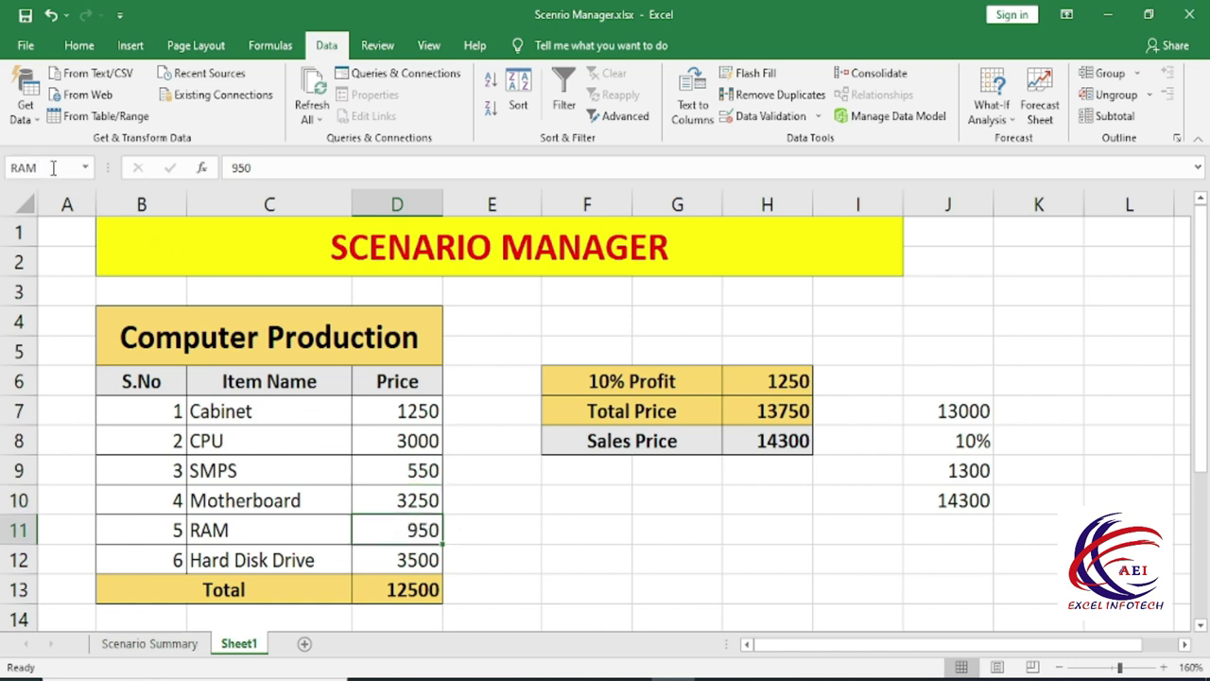
key("Return")
left_click(73, 168)
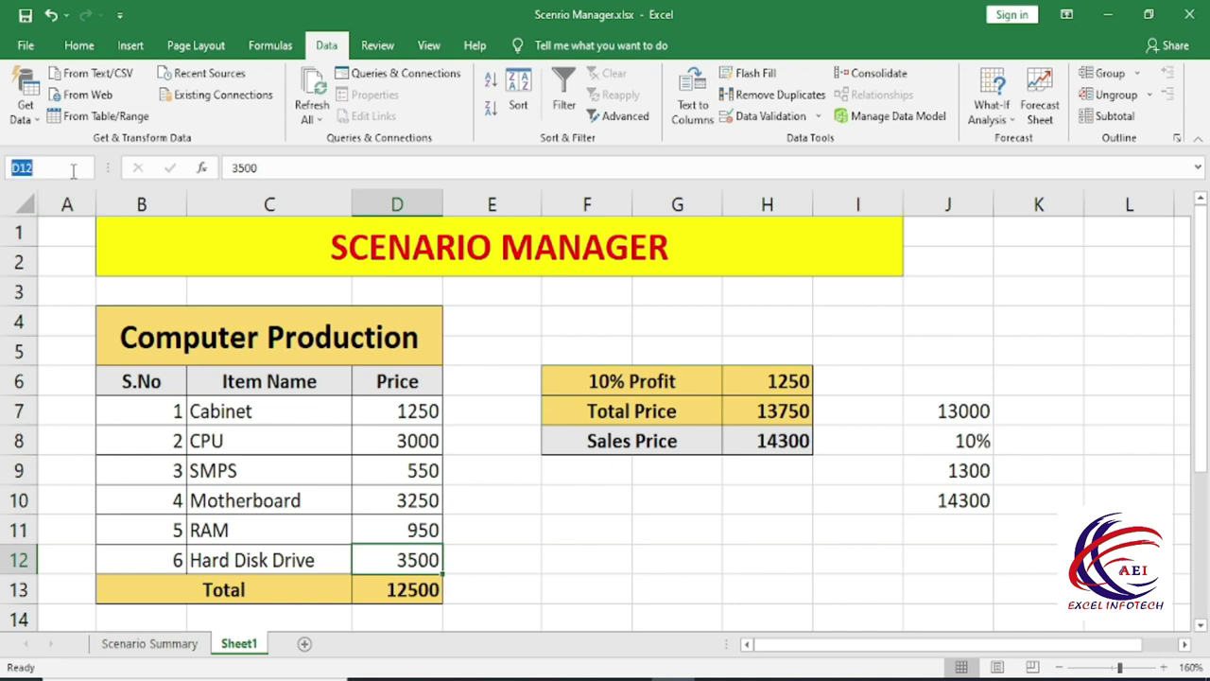
type("HDD")
key("Return")
Select the prices D7:D12 and delete the old MinPrice and Max Price scenarios in Scenario Manager.
left_click_drag(417, 409, 427, 553)
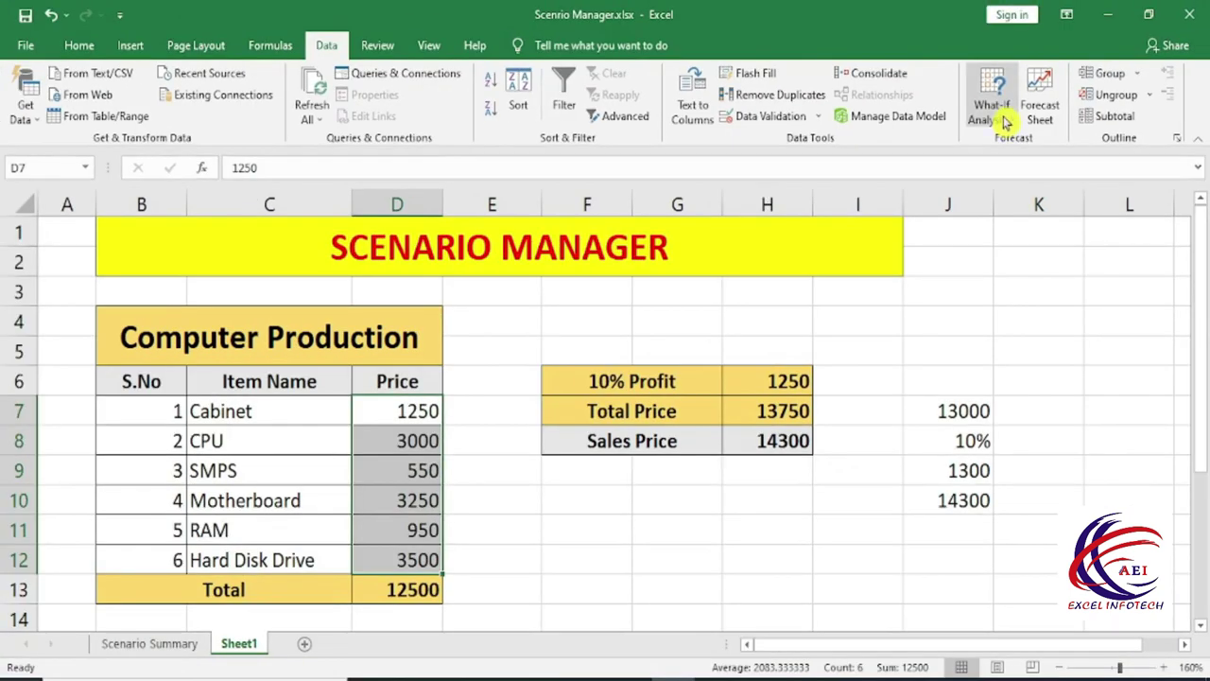
left_click(1005, 115)
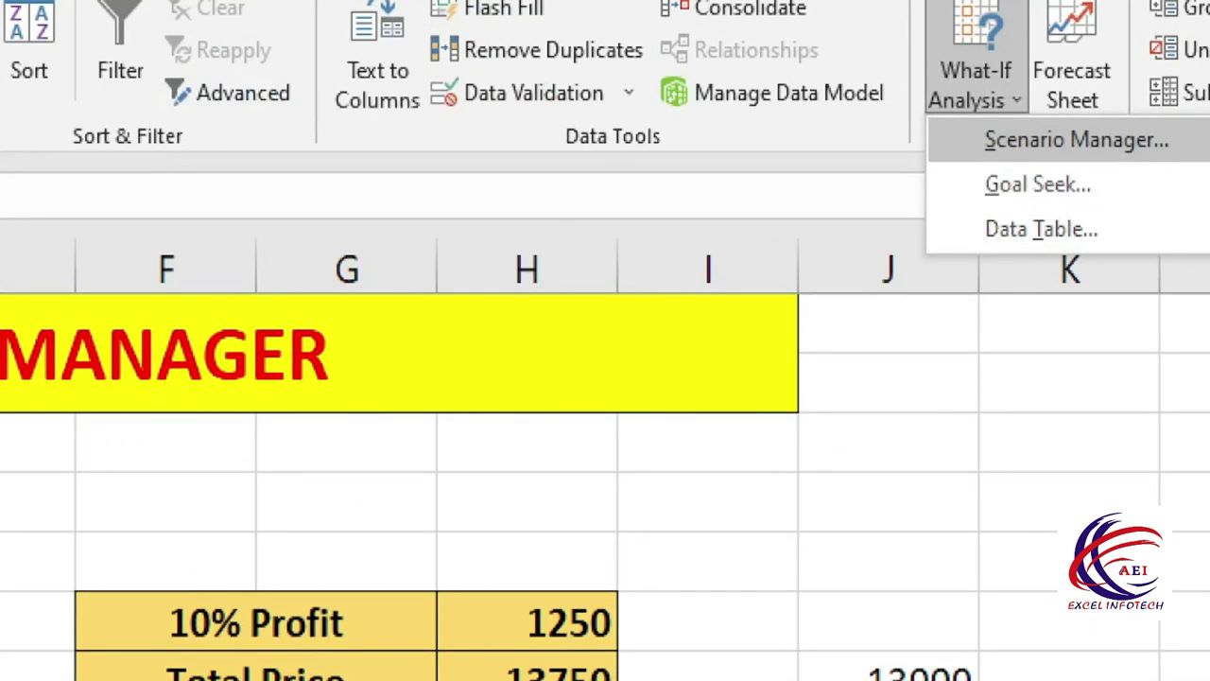
key("Escape")
left_click(1010, 121)
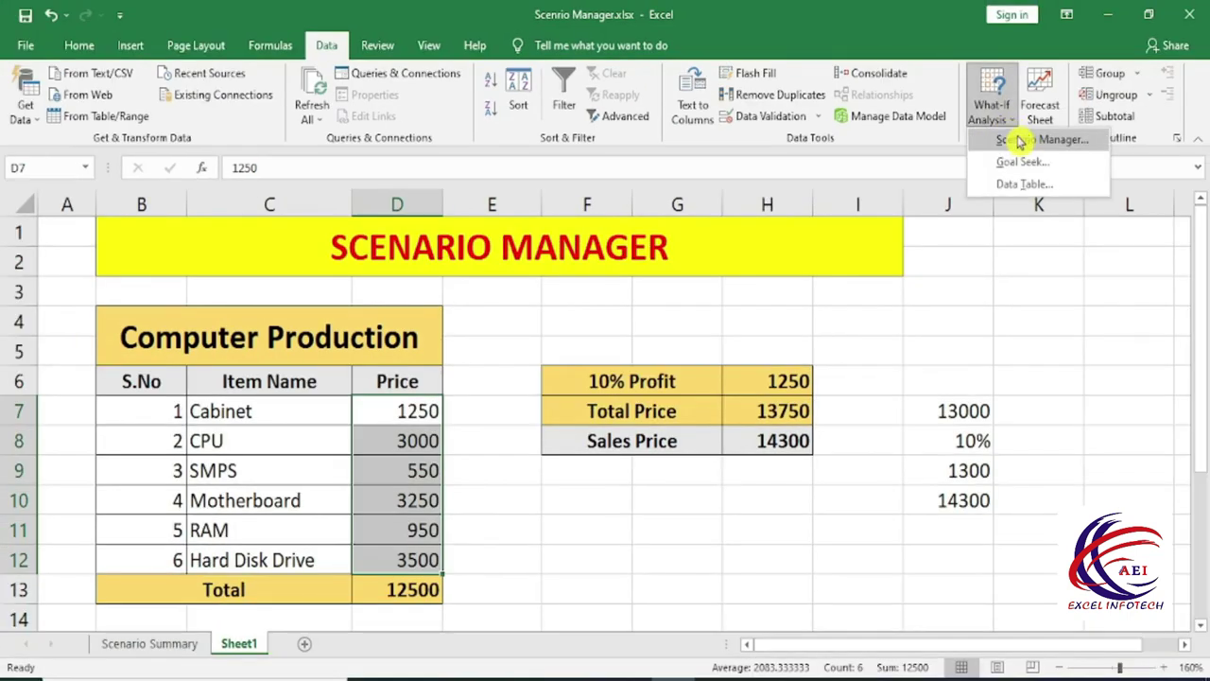
left_click(1012, 141)
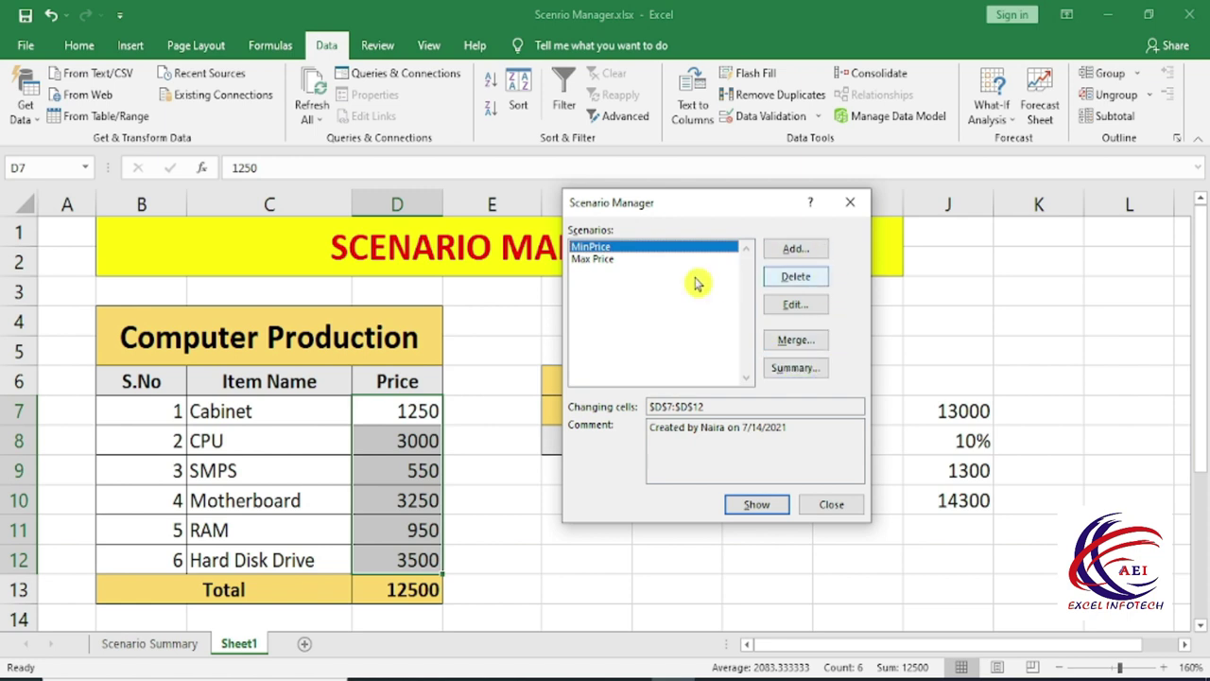
left_click(808, 281)
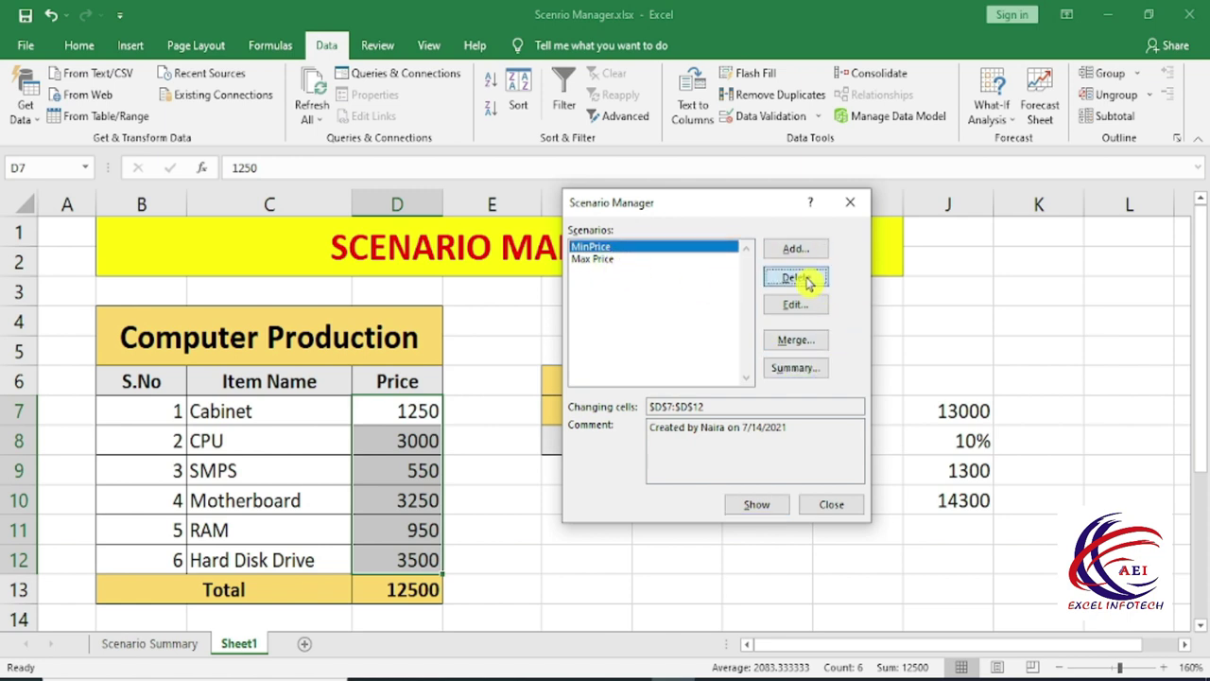
left_click(799, 279)
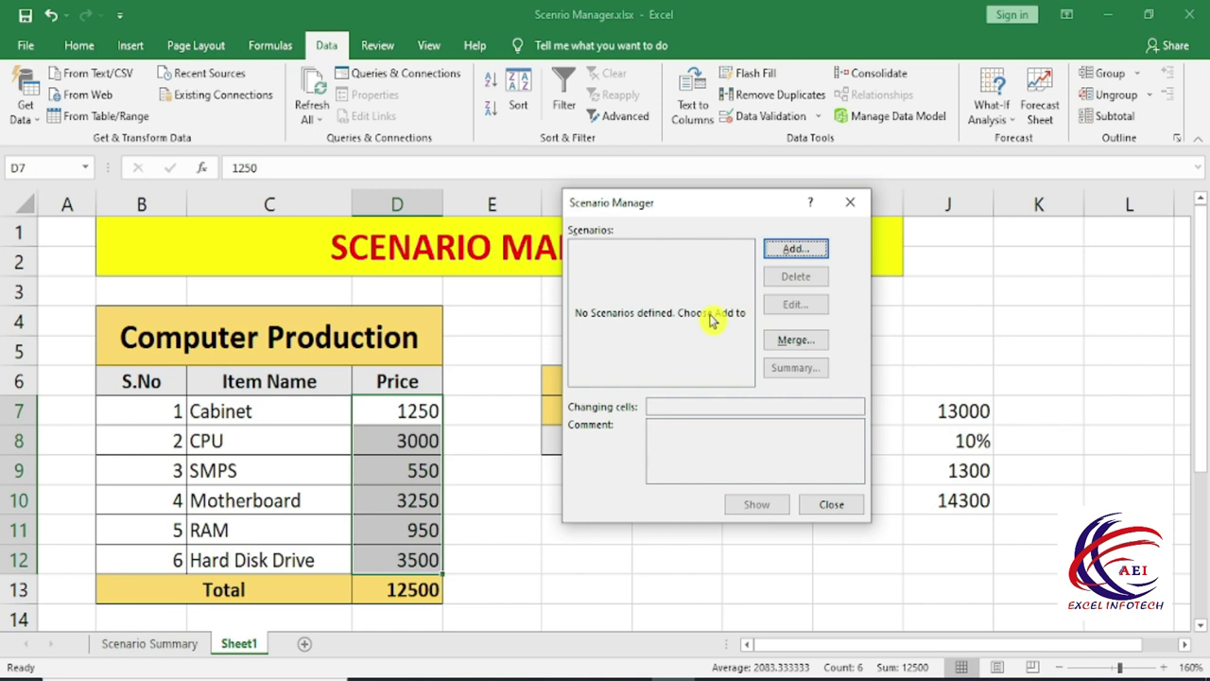
Add a new MinCost scenario over the selected price cells.
left_click(797, 249)
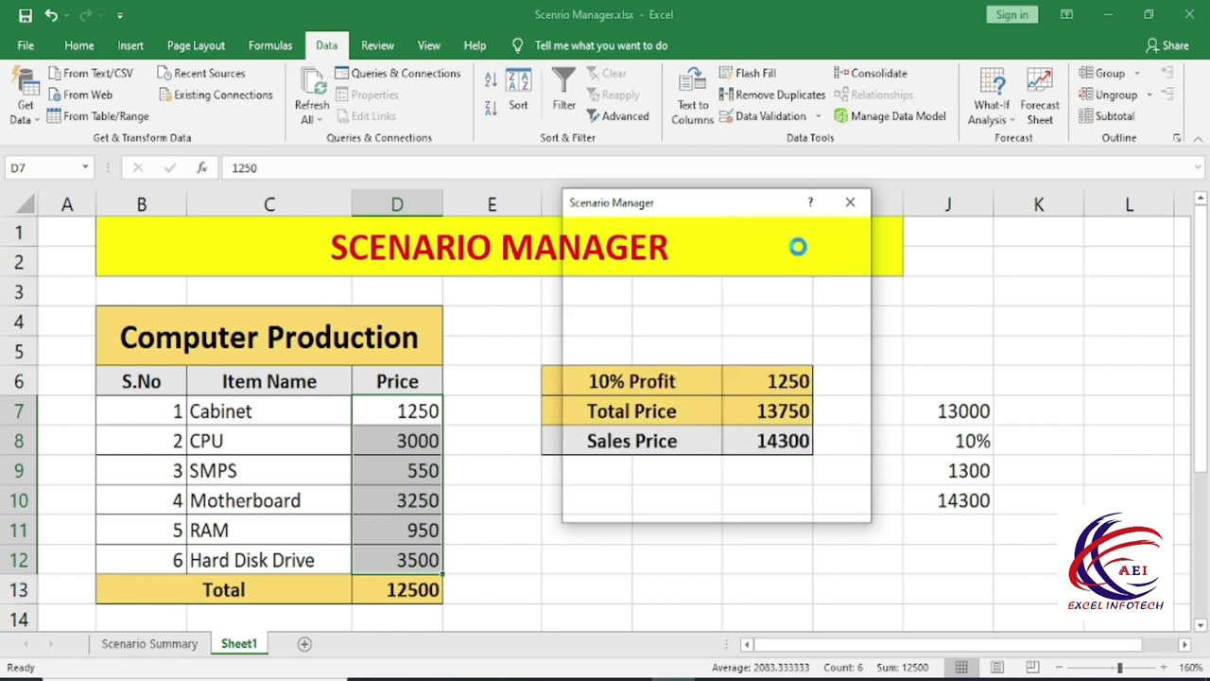
type("MinCost")
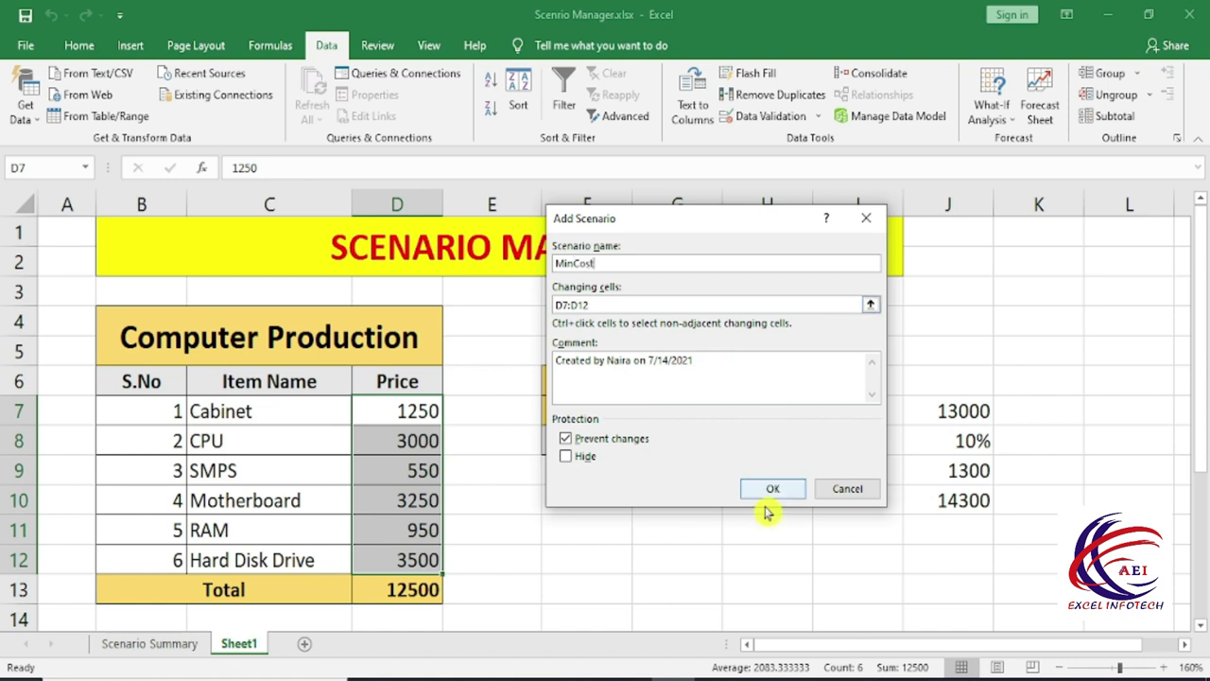
left_click(774, 494)
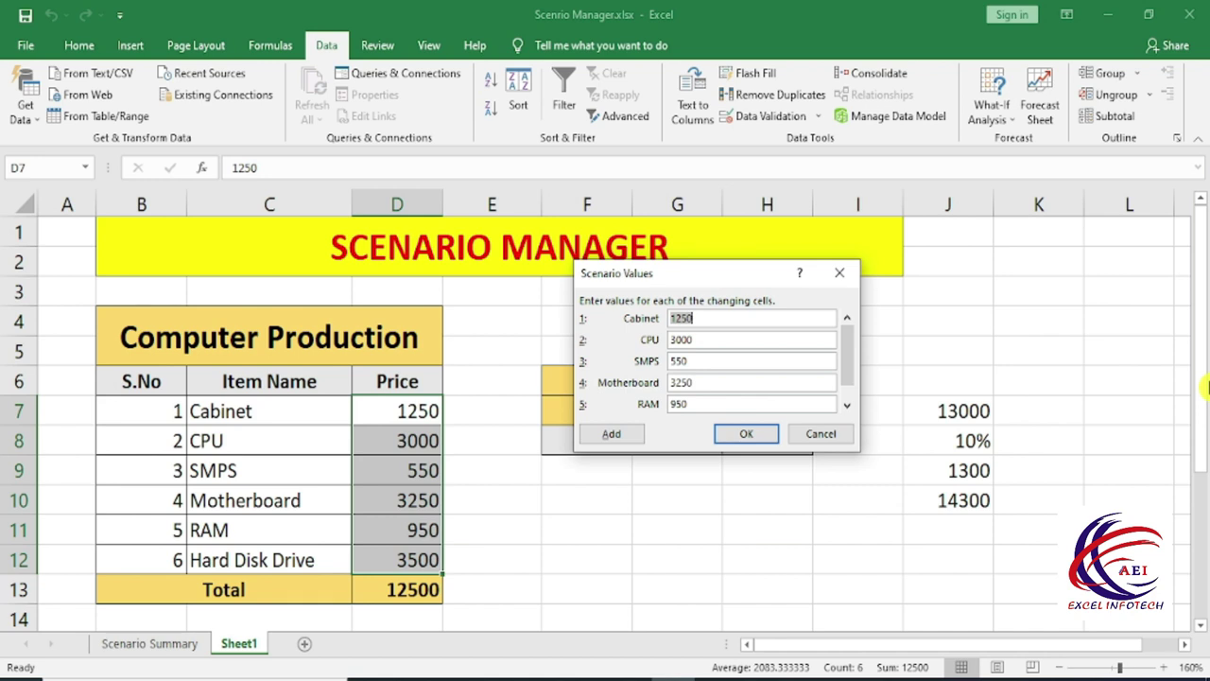
Enter scenario values 1200, 2800, 500, 3100 and 900, then start naming the next scenario.
type("12")
key("Tab")
type("2")
key("Tab")
type("5")
key("Tab")
type("3")
key("Tab")
type("9")
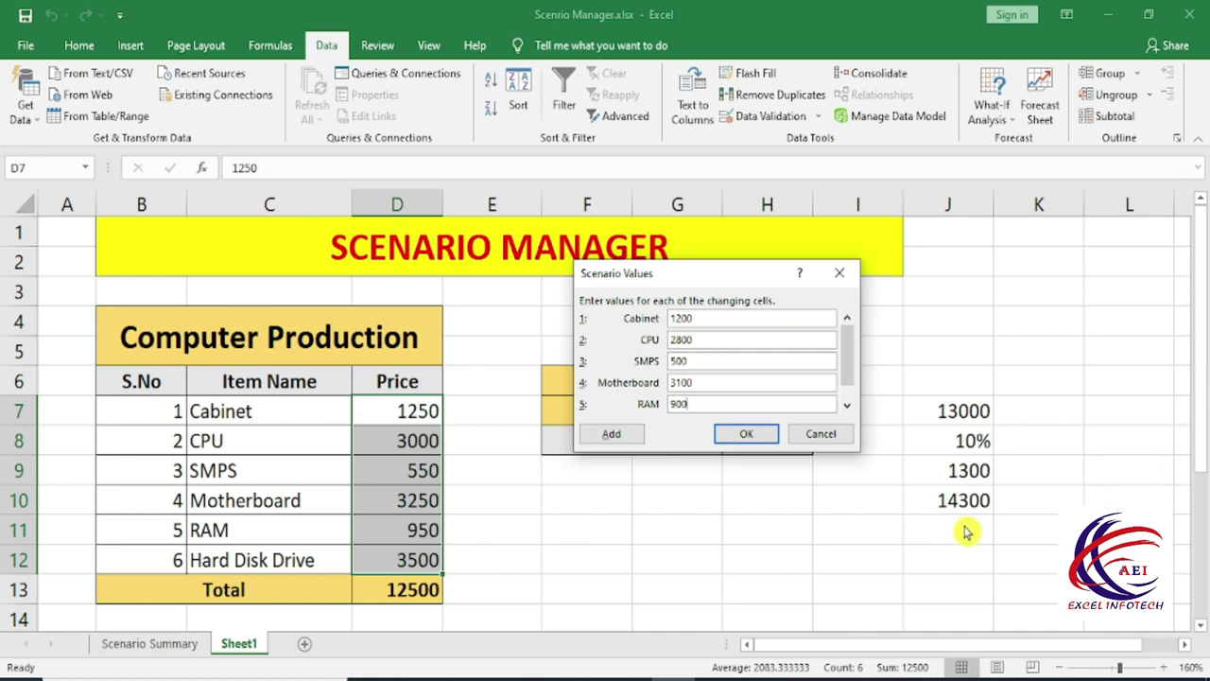
left_click(612, 434)
type("MaxCost")
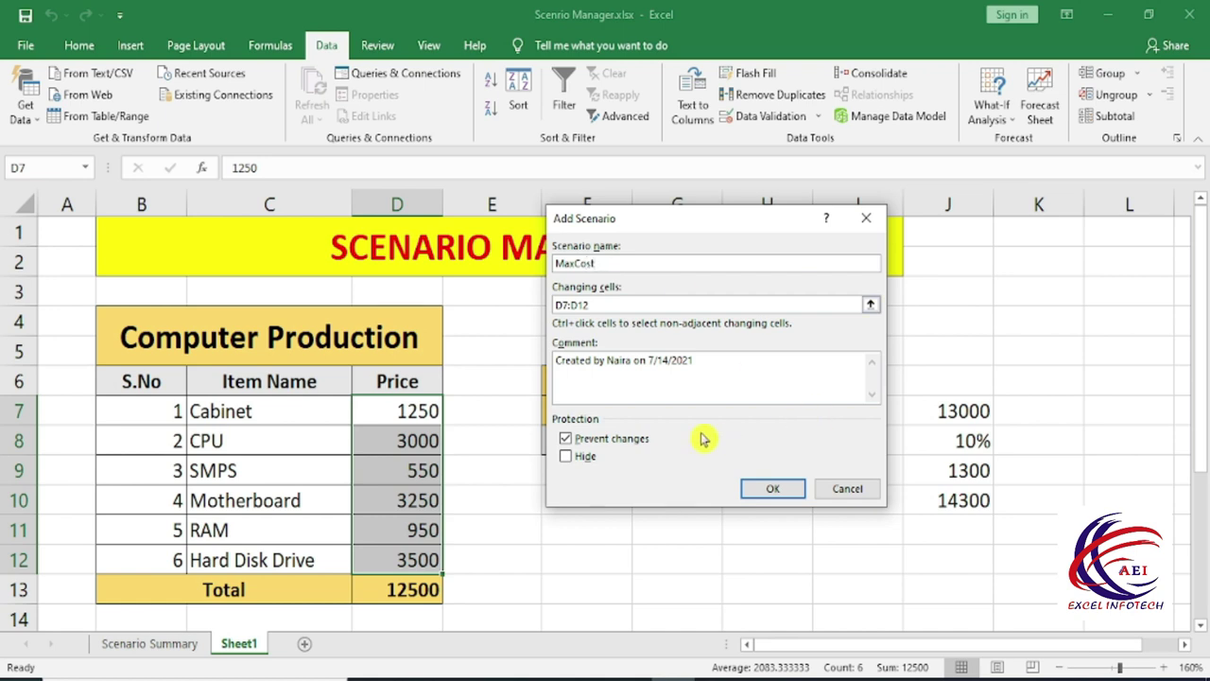
Create the MaxCost scenario with higher part prices and set up a summary on result cell D13.
left_click(773, 488)
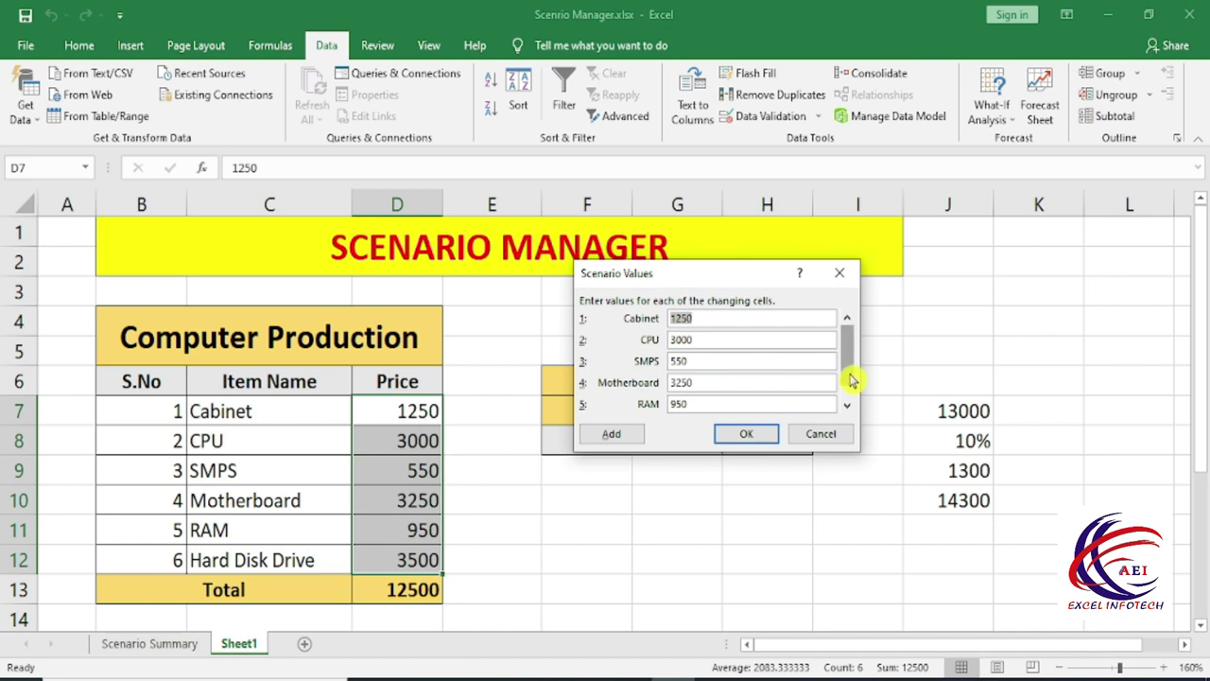
type("130")
key("Tab")
type("3")
key("Tab")
key("Tab")
type("3")
key("Tab")
type("0")
key("Return")
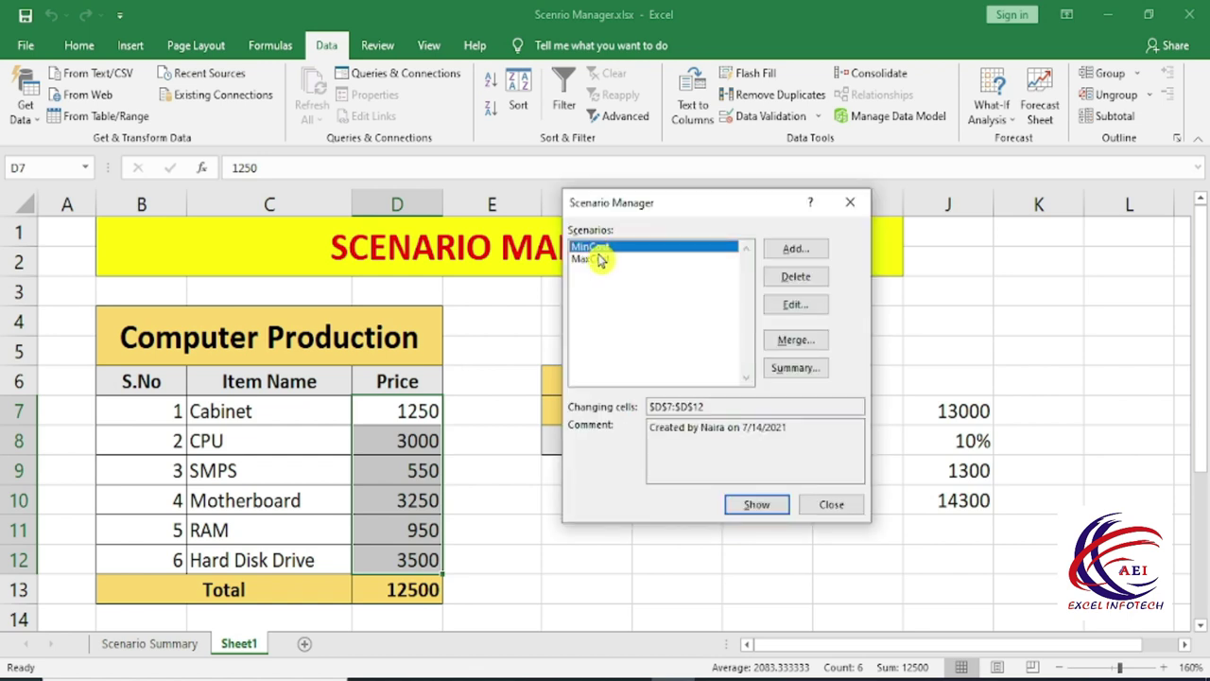
left_click(601, 259)
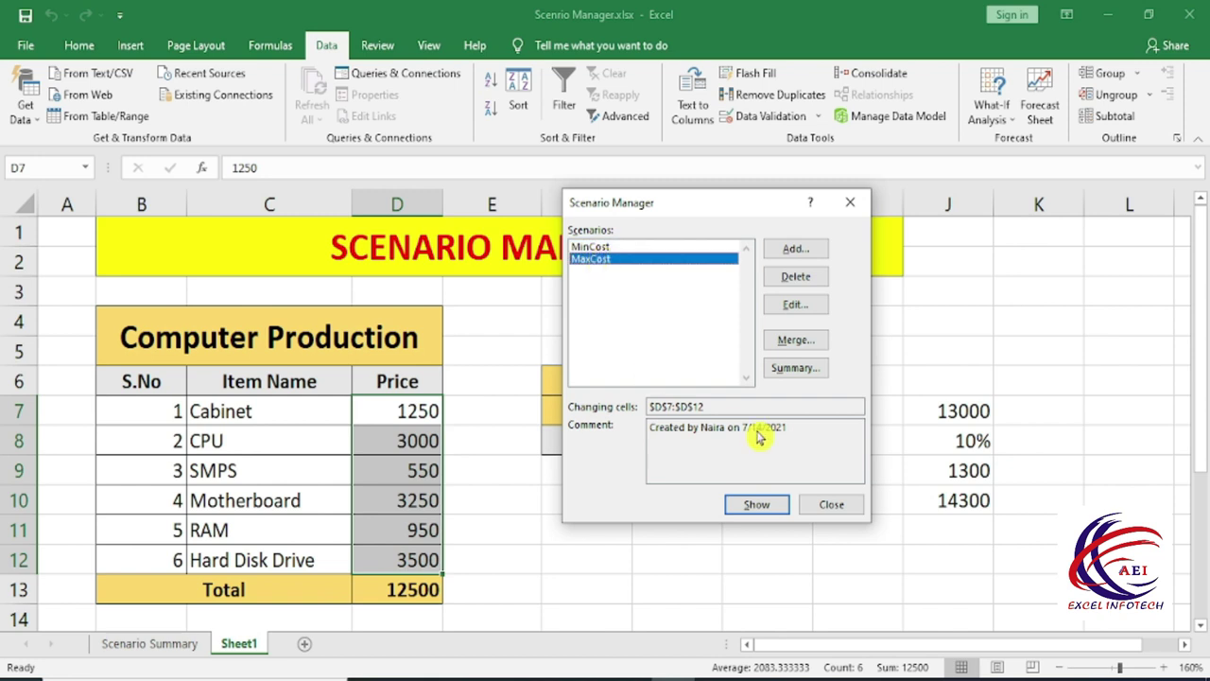
left_click(797, 369)
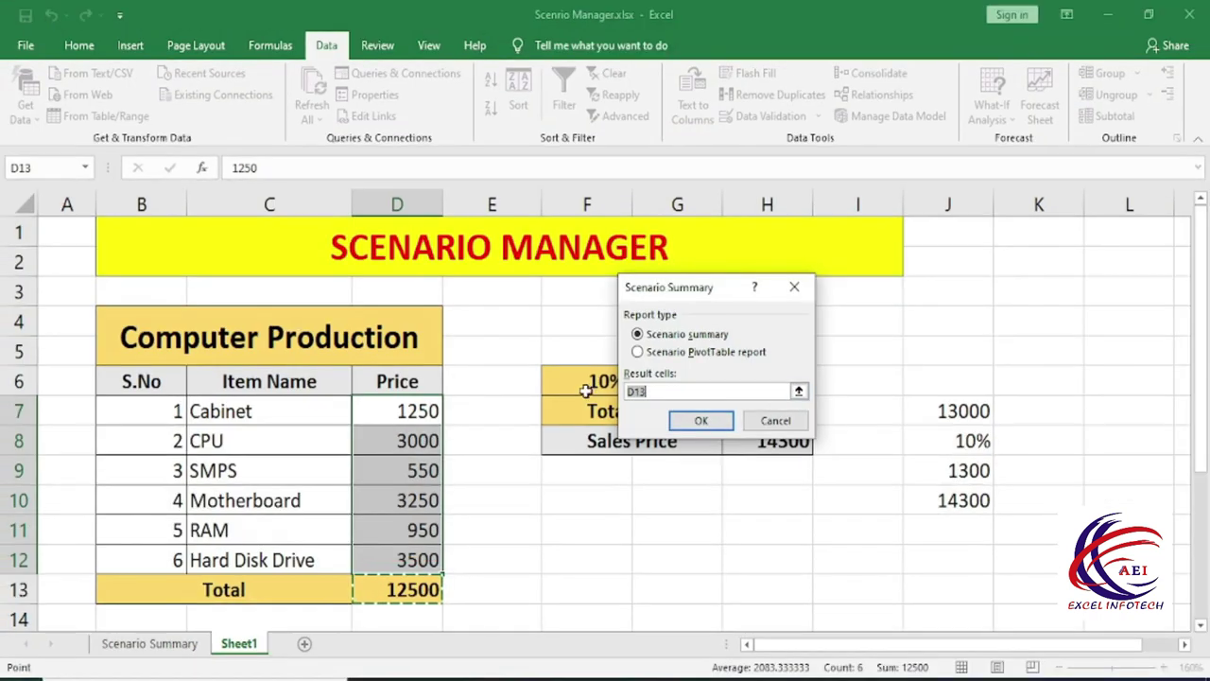
Generate the Scenario Summary 2 report and review its Current Values, MinCost and MaxCost totals.
left_click(697, 420)
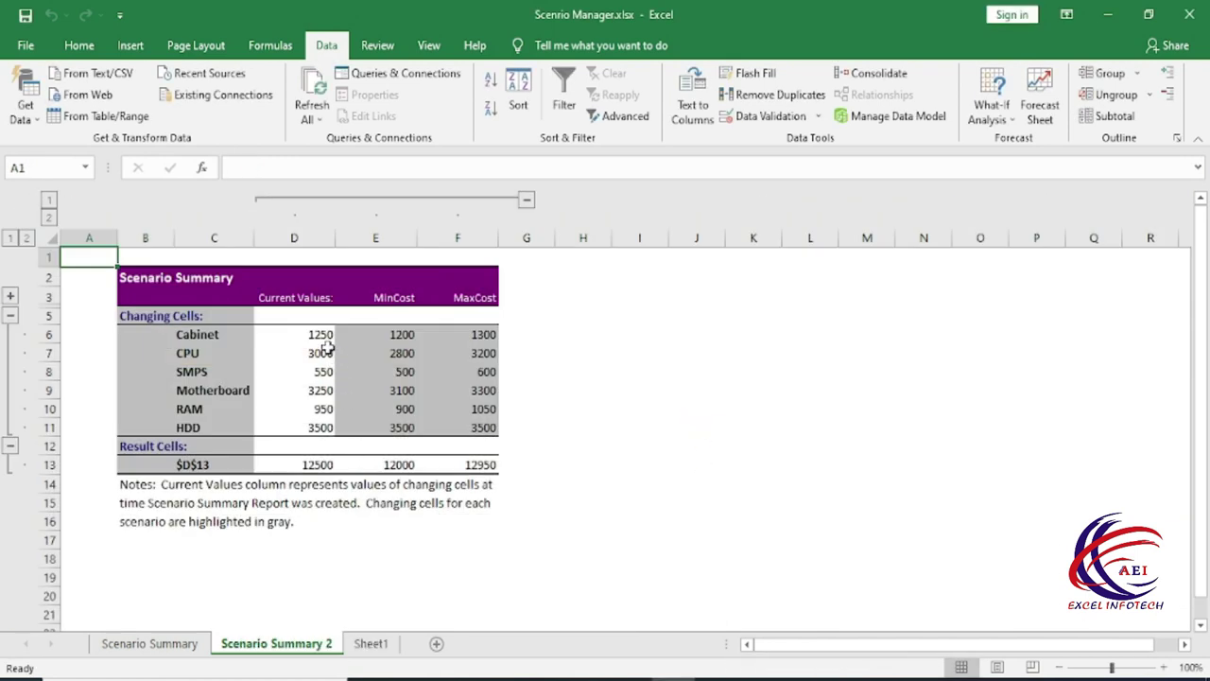
left_click_drag(313, 284, 310, 444)
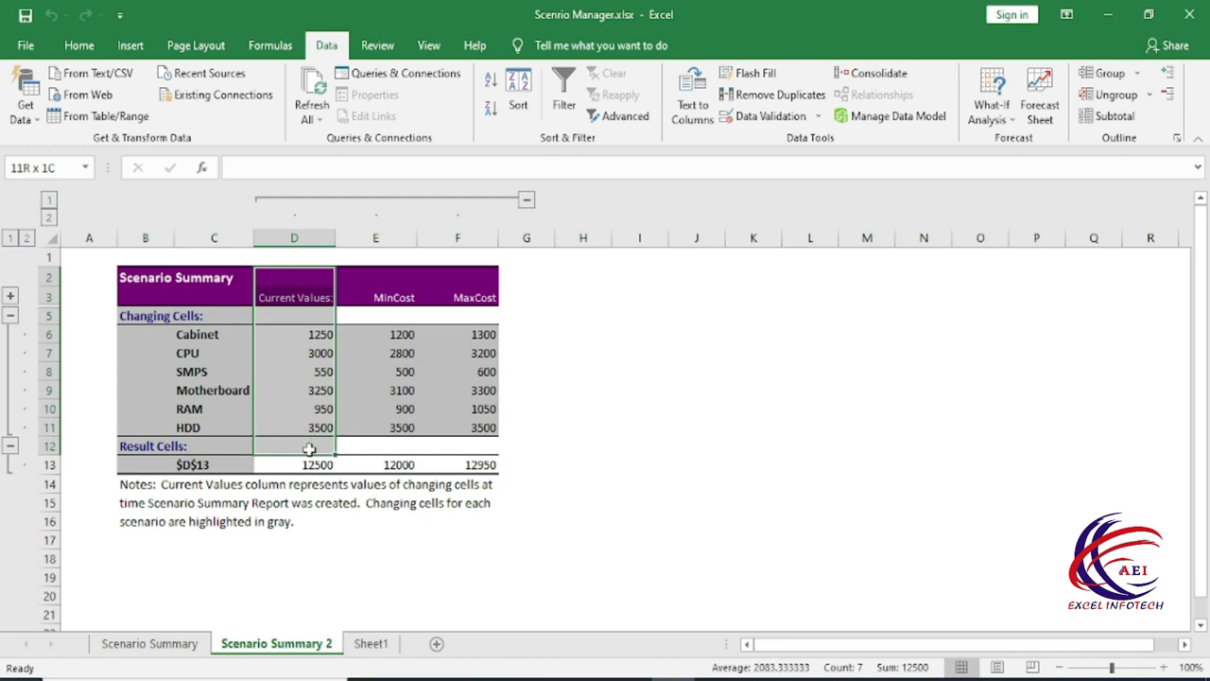
left_click_drag(213, 277, 212, 426)
left_click(211, 295)
left_click_drag(212, 289, 199, 425)
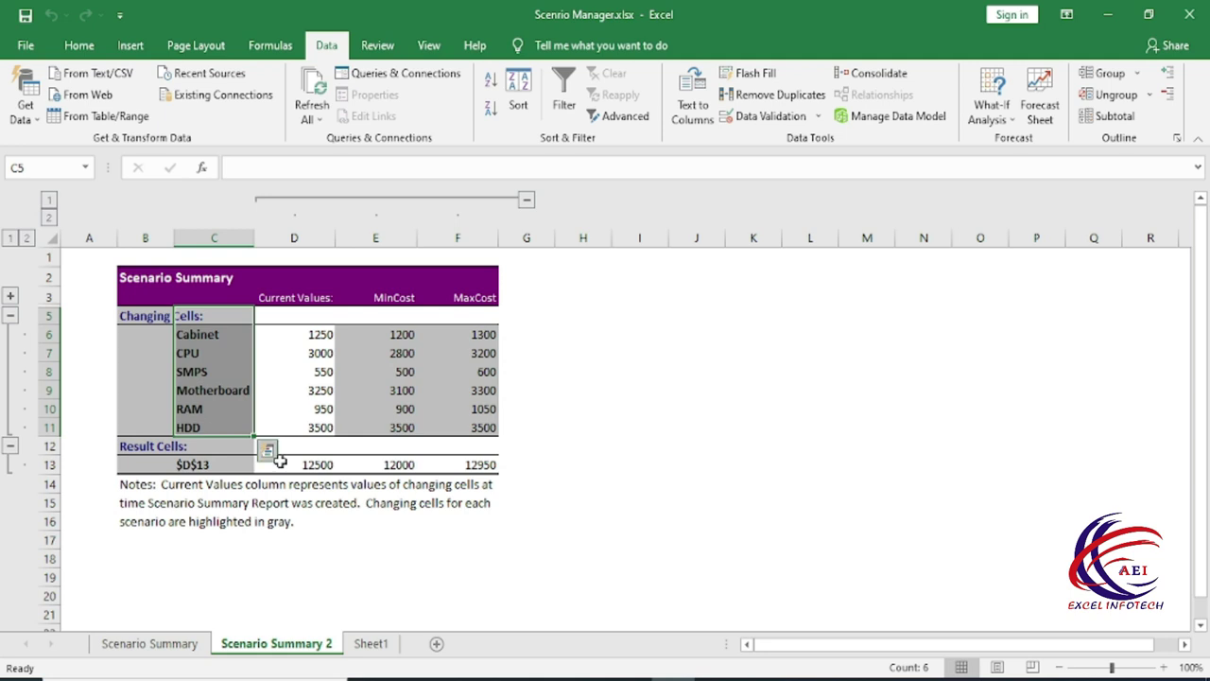
left_click(294, 277)
left_click(296, 240)
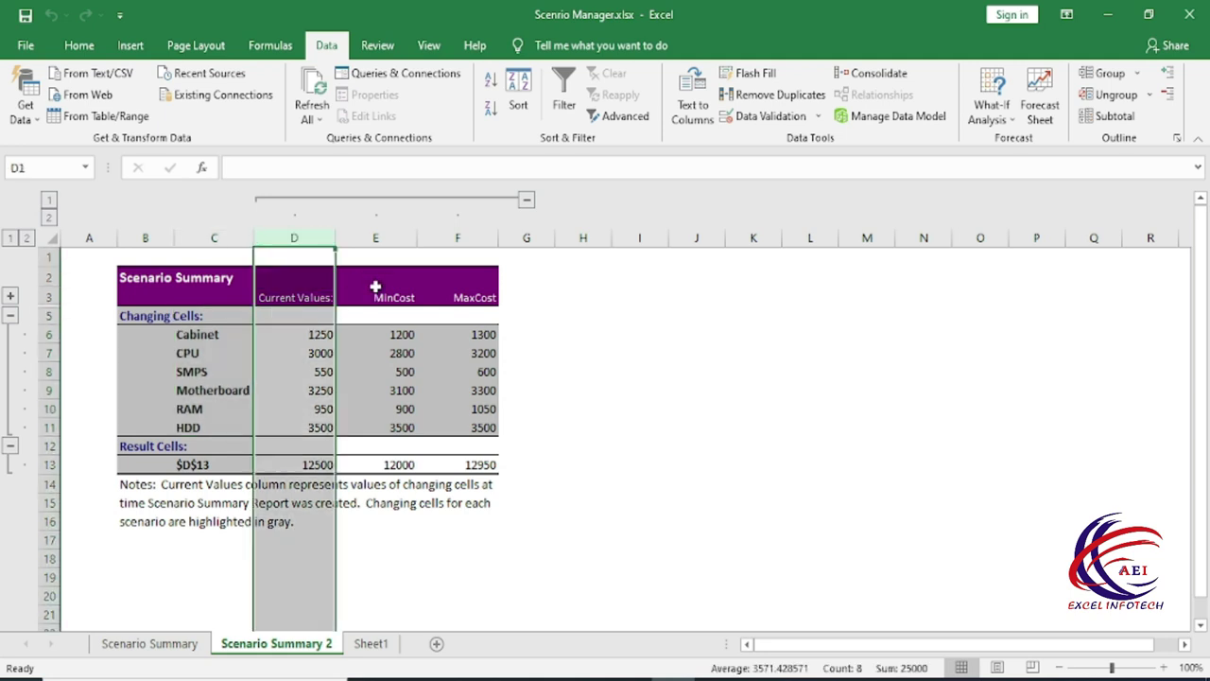
left_click(396, 236)
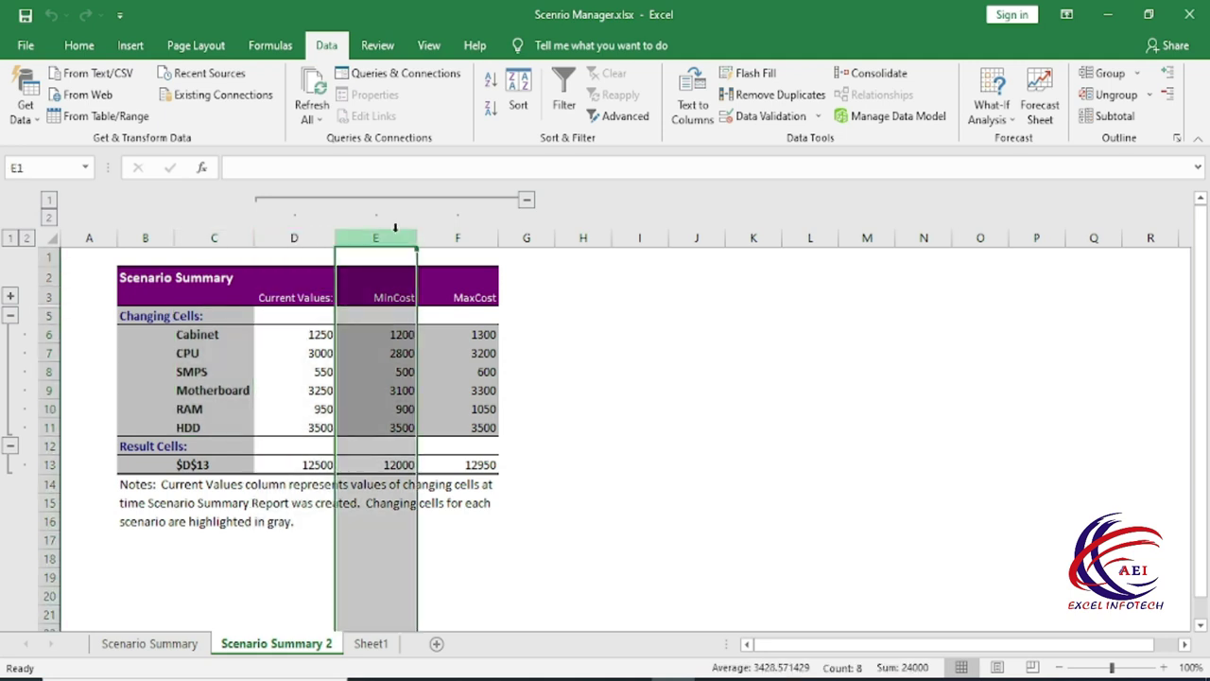
left_click(462, 237)
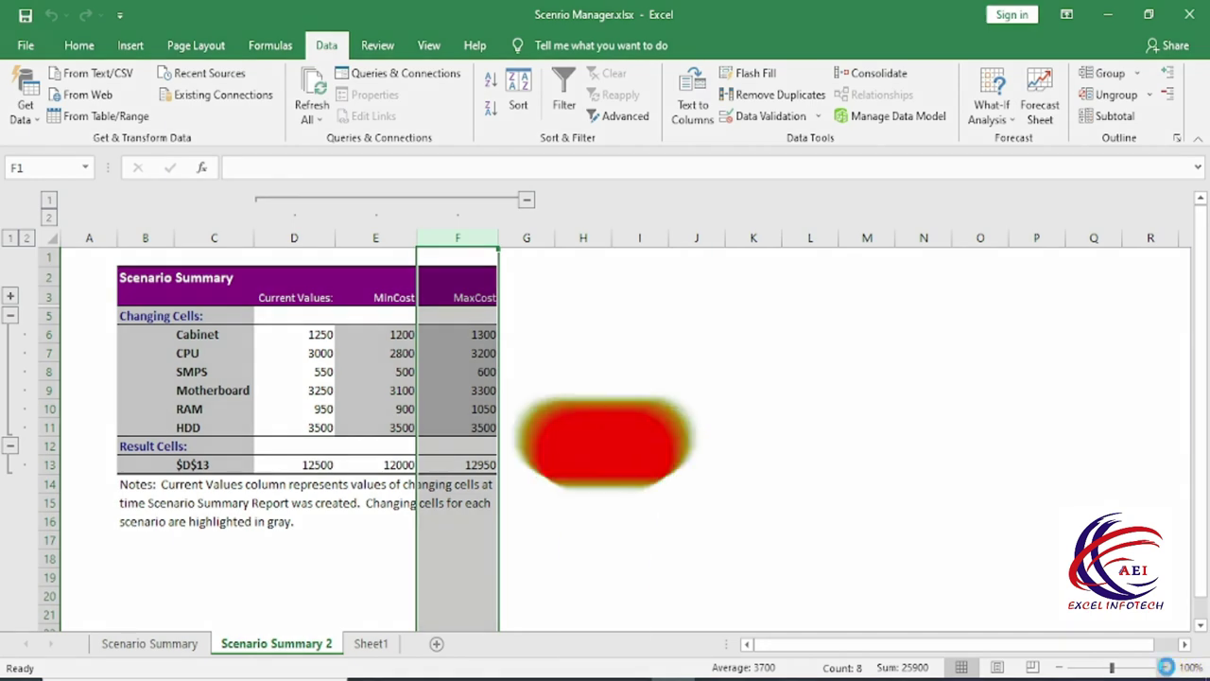
left_click(1163, 668)
left_click(1163, 667)
left_click(1163, 668)
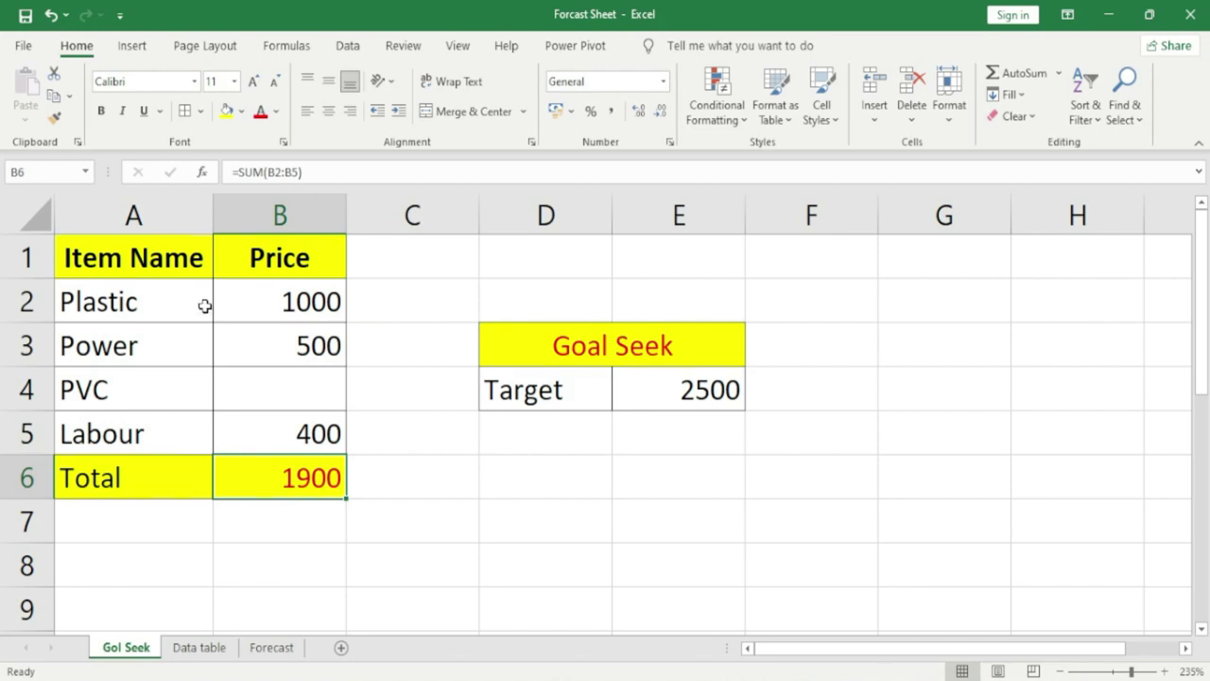
Review the item prices B2:B5 and confirm the Total in B6 is =SUM(B2:B5).
left_click_drag(280, 296, 273, 432)
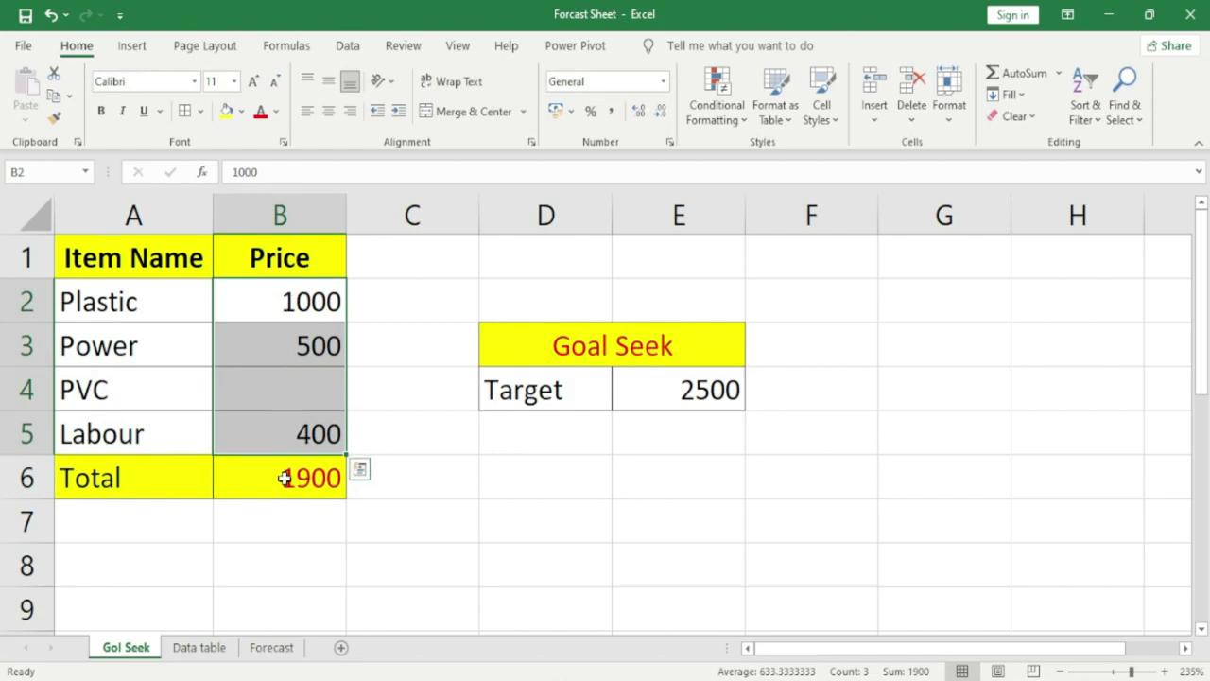
left_click(281, 302)
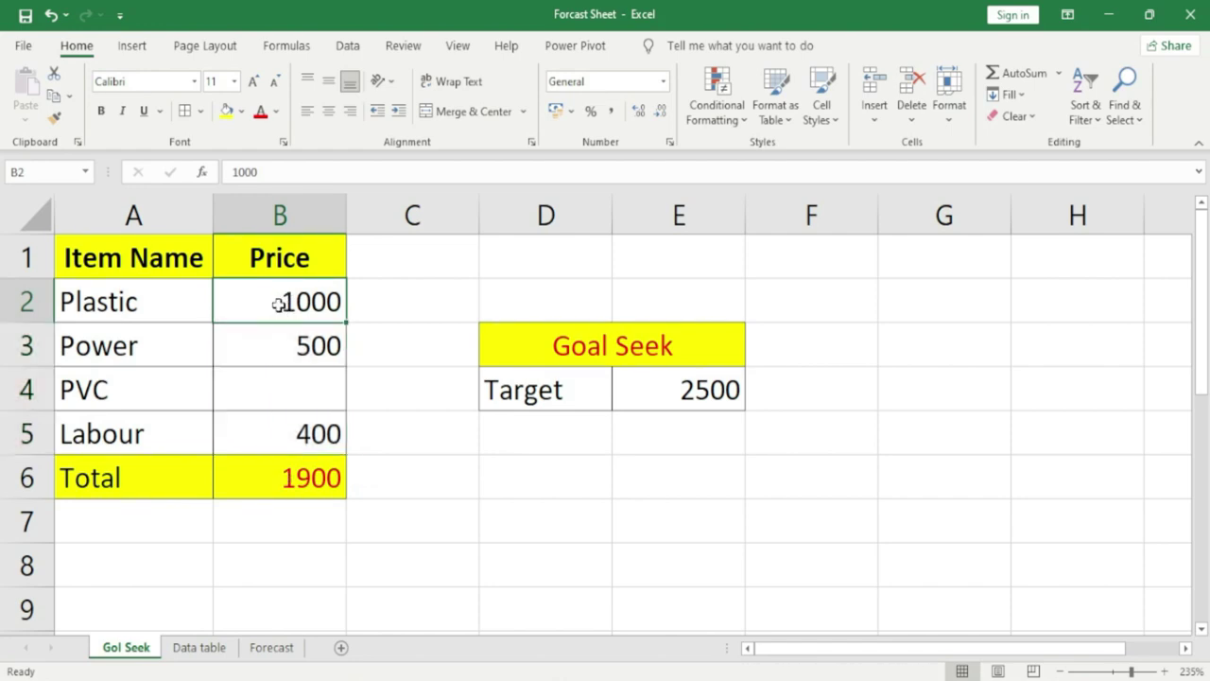
left_click(292, 345)
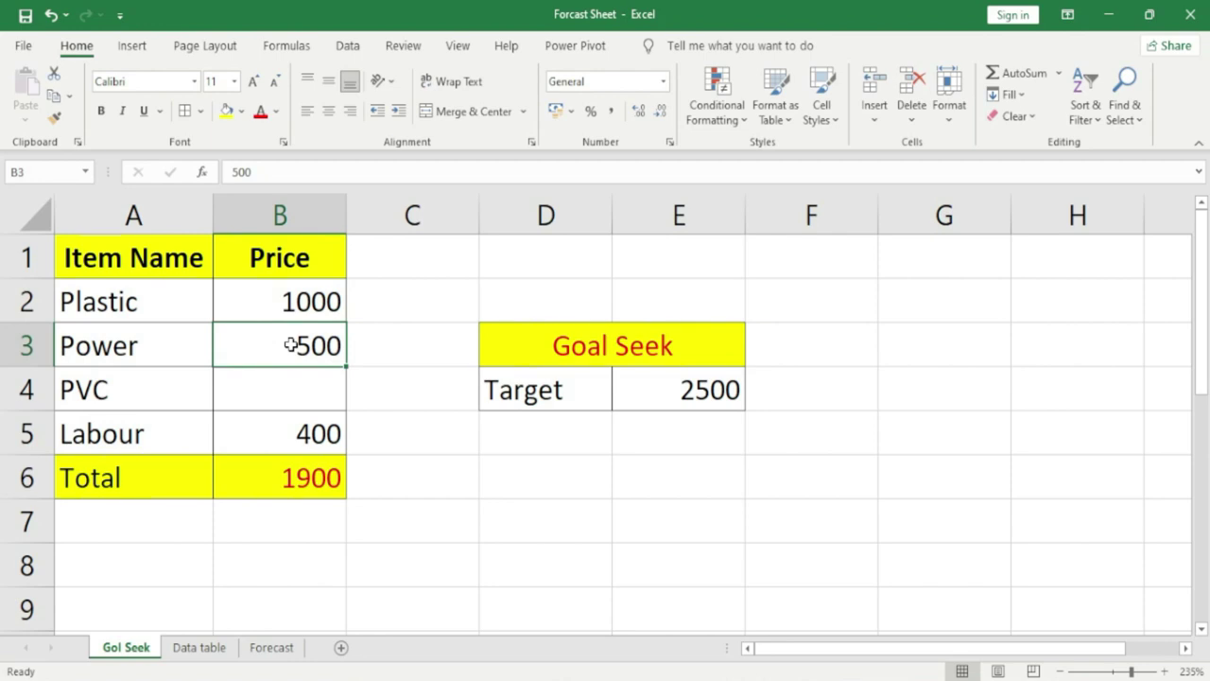
left_click(291, 389)
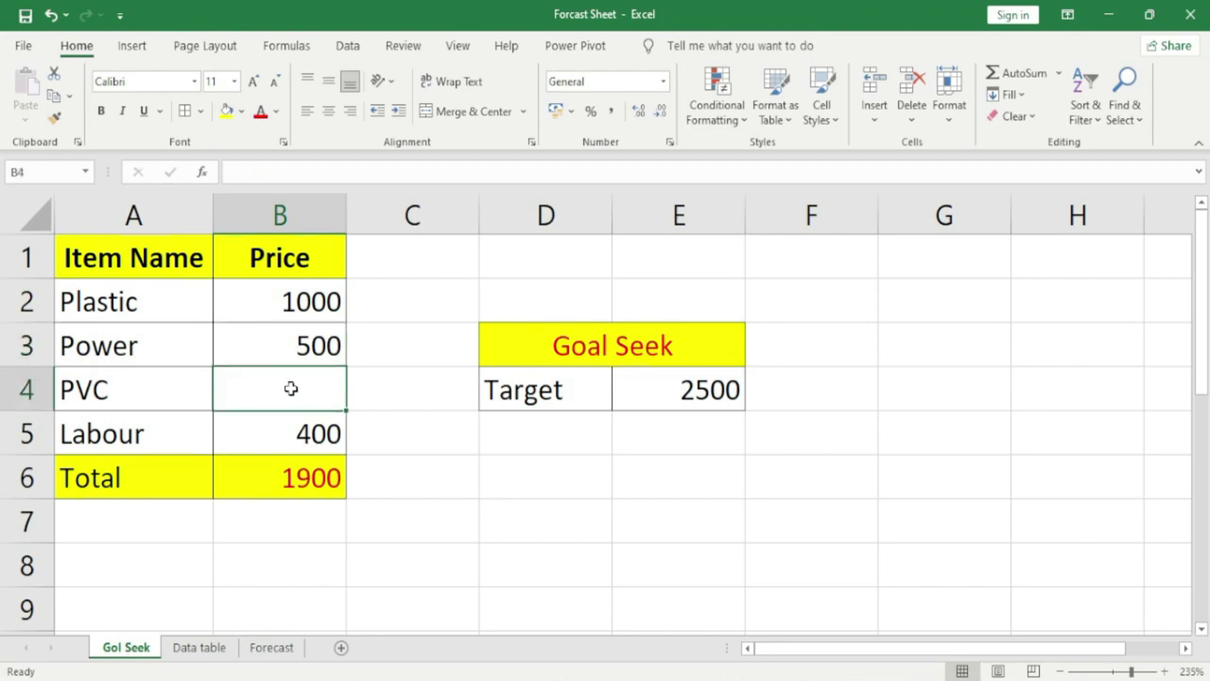
left_click(282, 434)
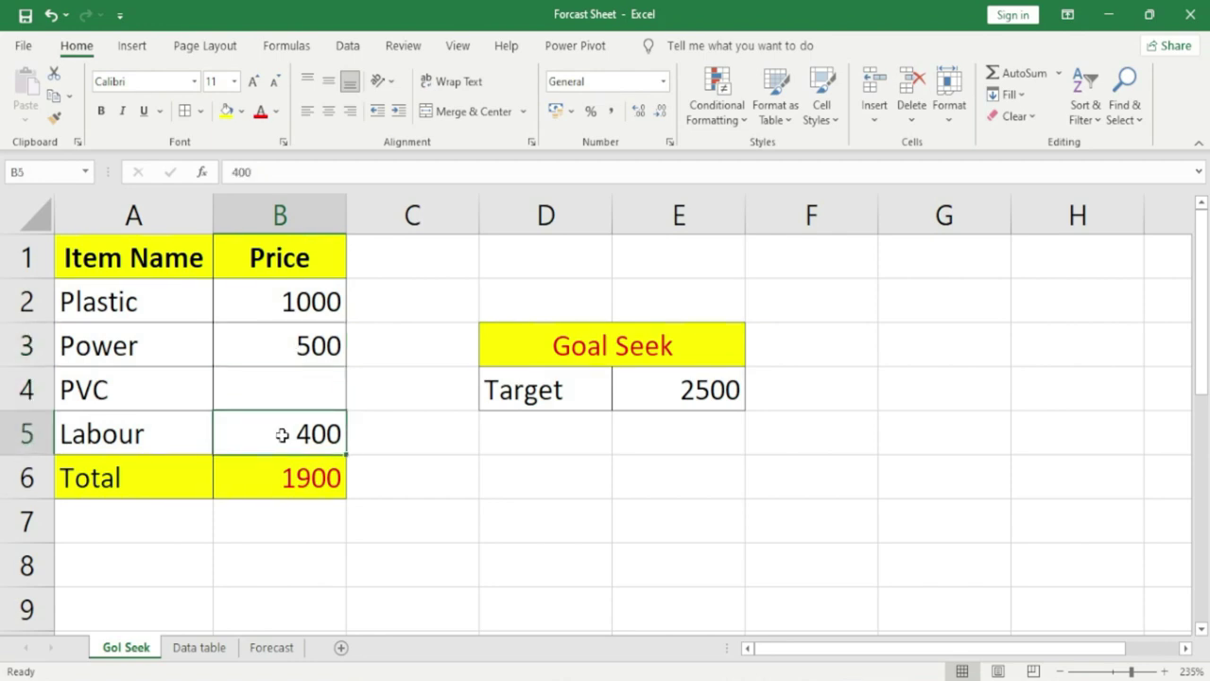
left_click_drag(325, 294, 296, 433)
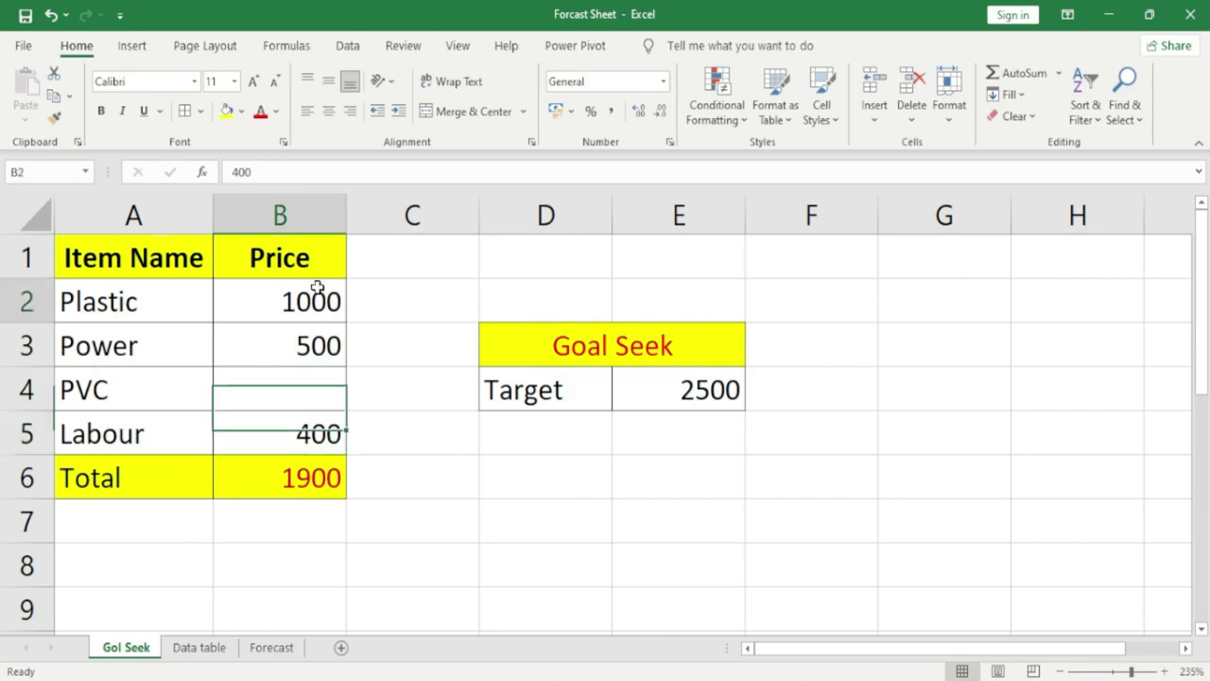
left_click(296, 477)
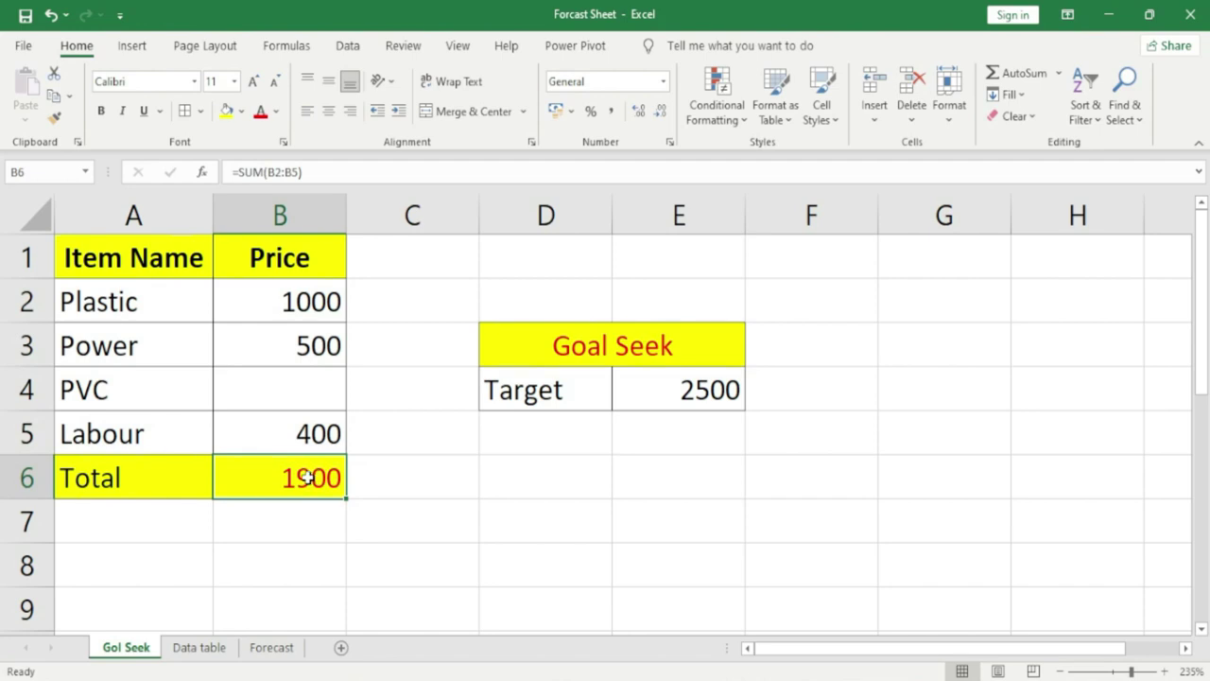
double_click(301, 478)
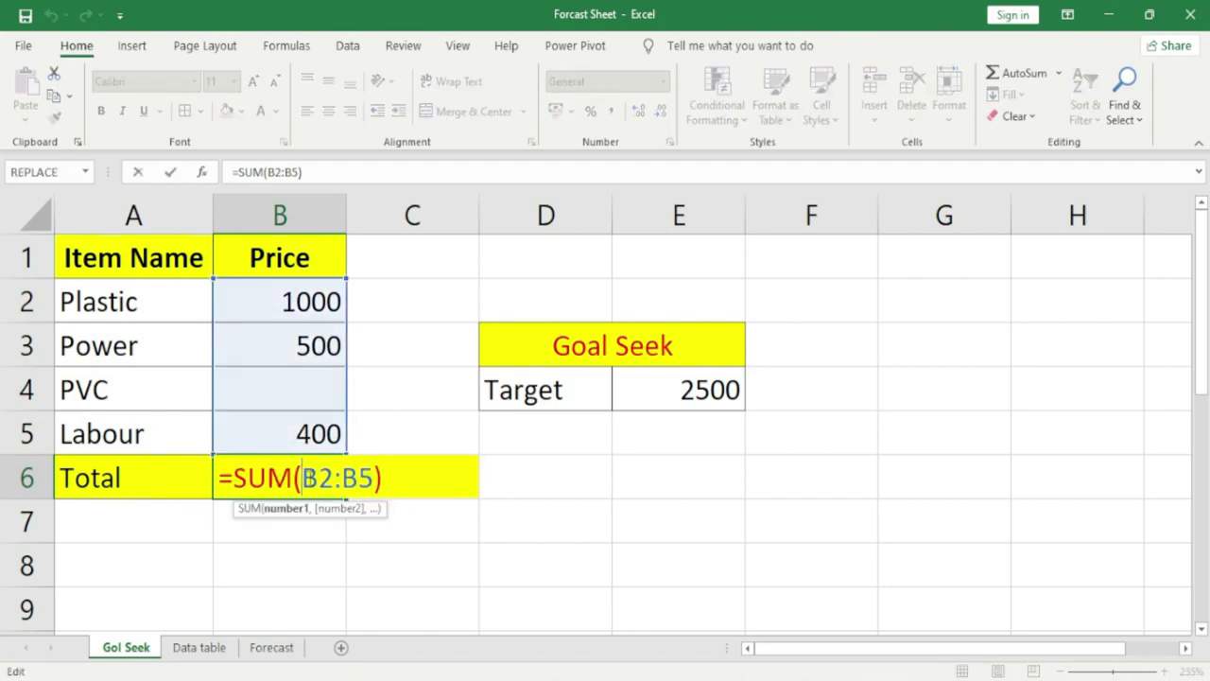
key("Return")
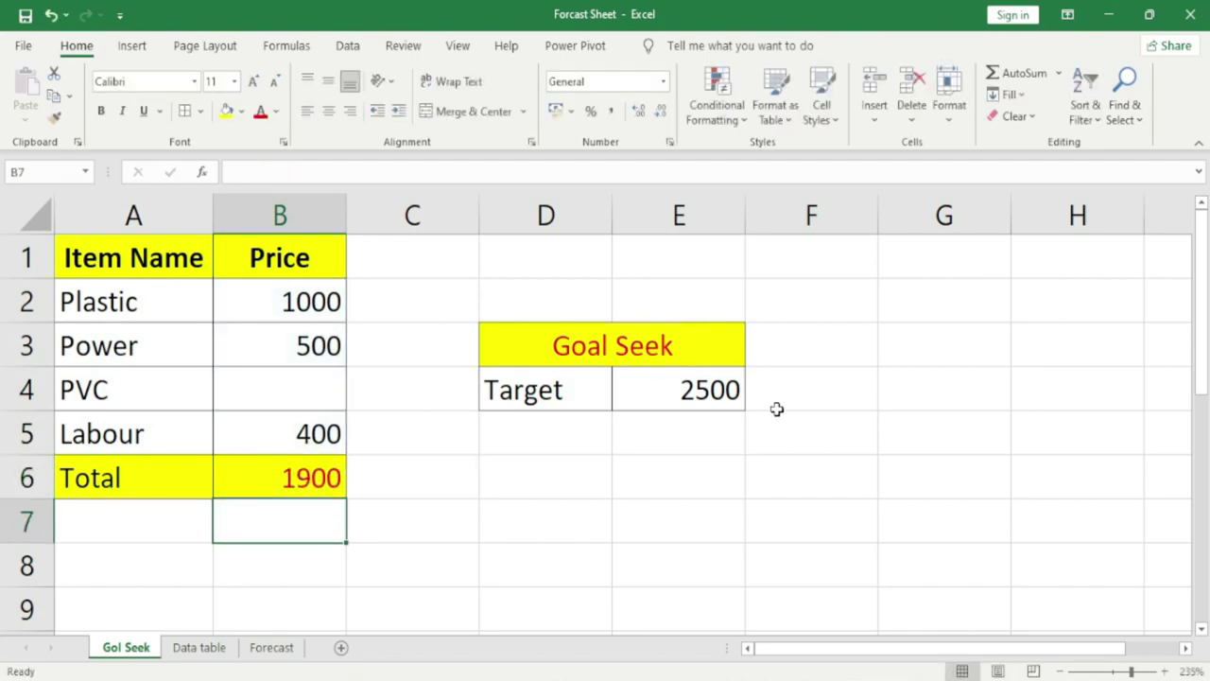
Compare the Total with the 2500 target and the empty PVC price, then select B6.
left_click(715, 389)
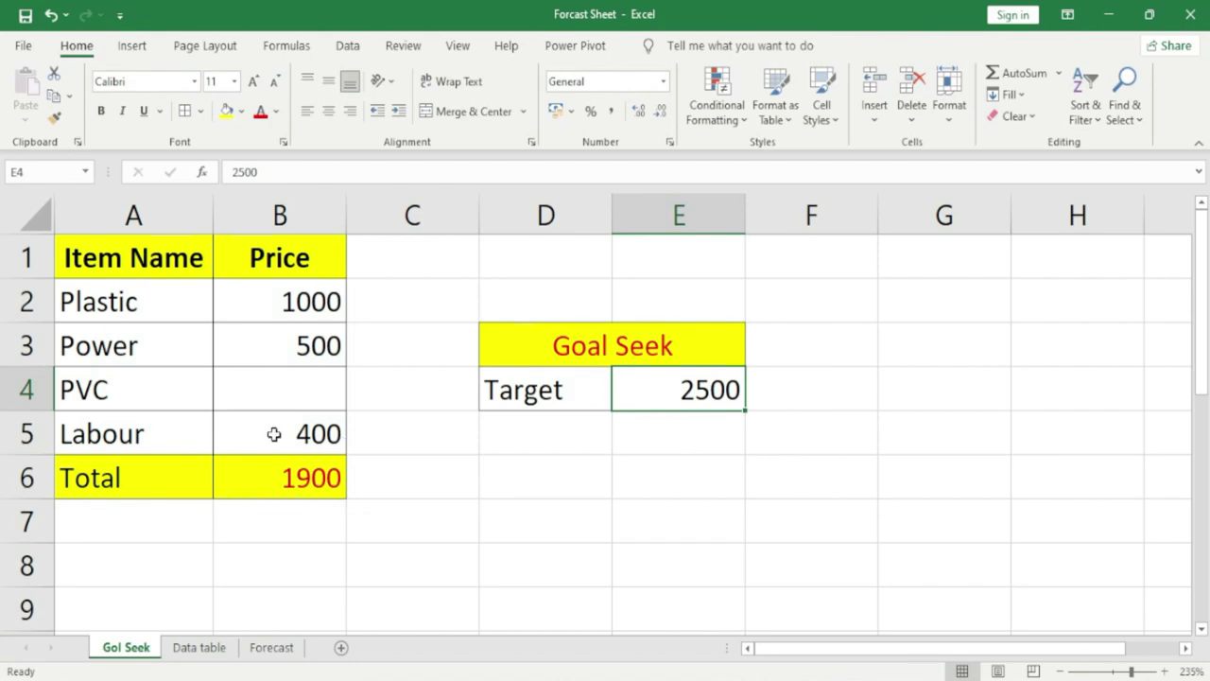
left_click(281, 479)
left_click(340, 395)
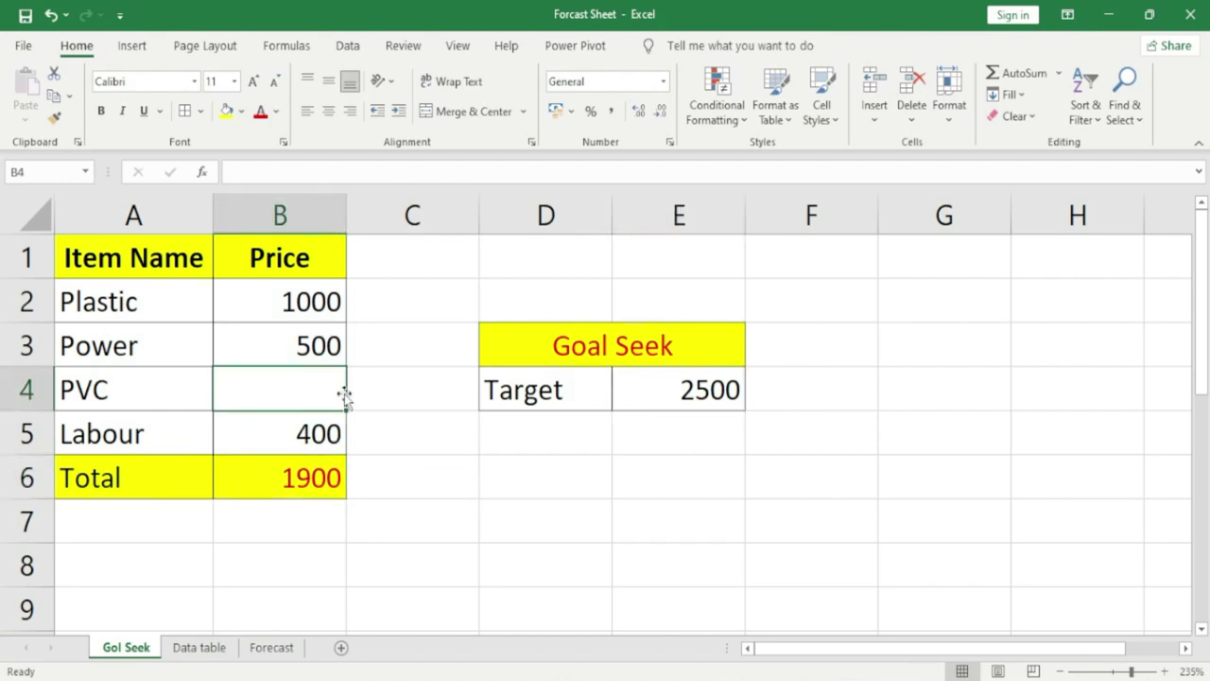
left_click(303, 475)
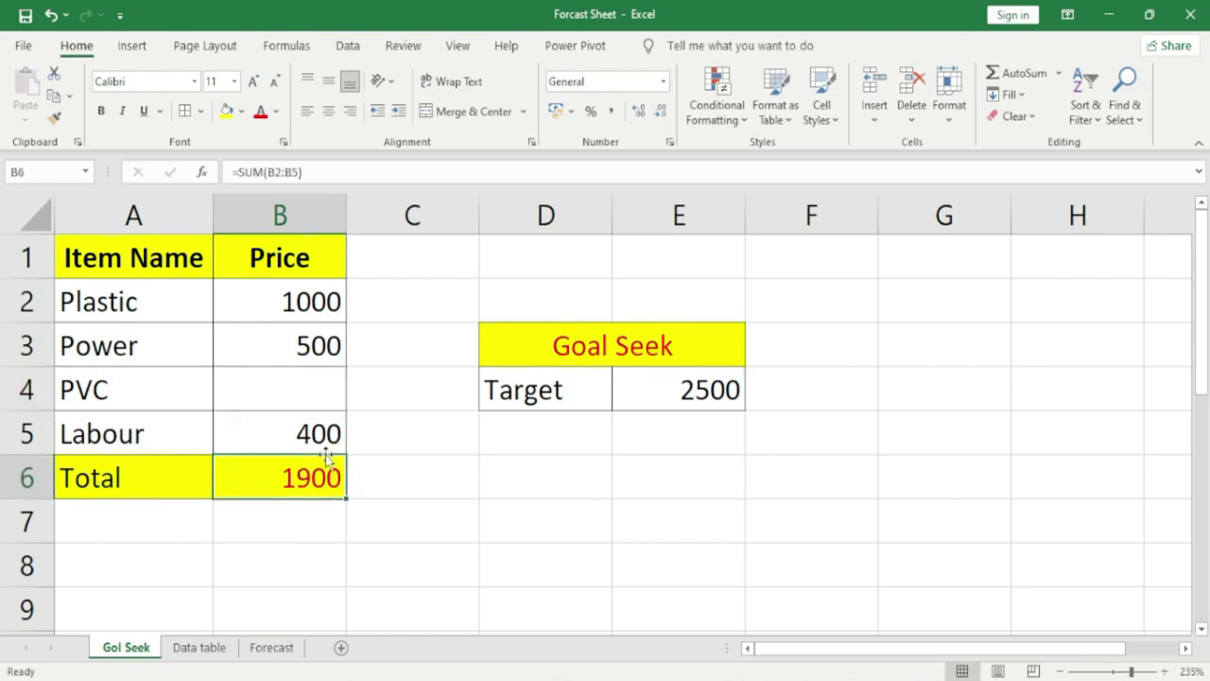
left_click(284, 400)
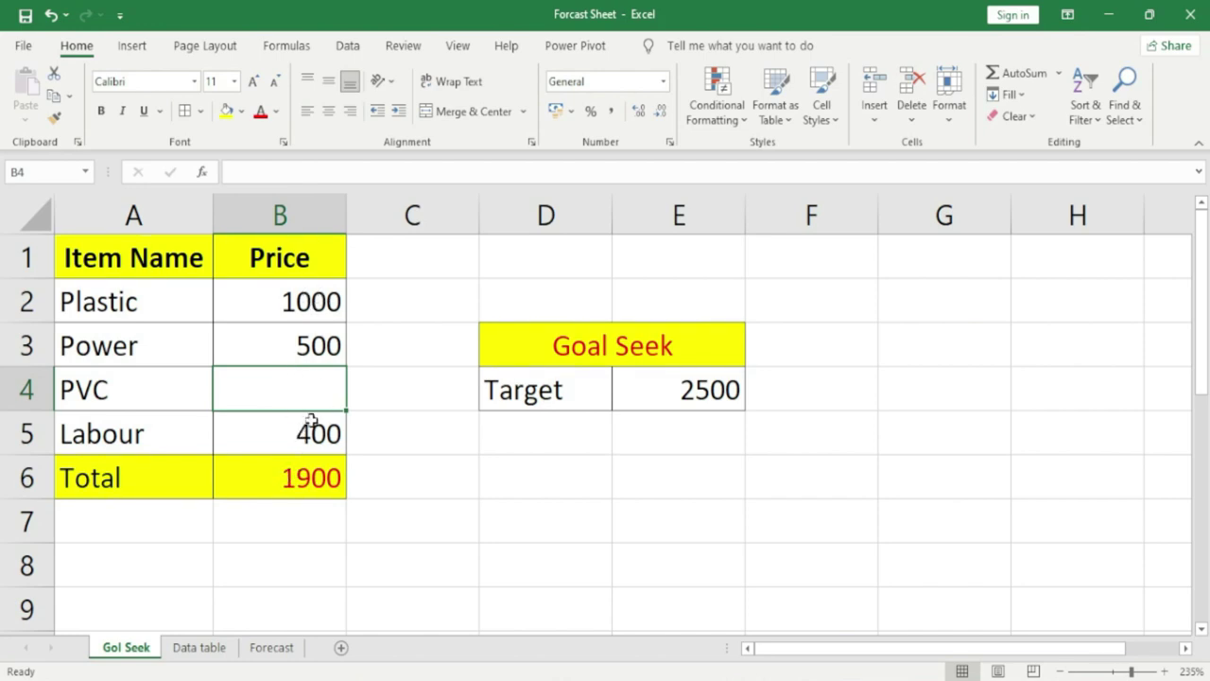
left_click(310, 471)
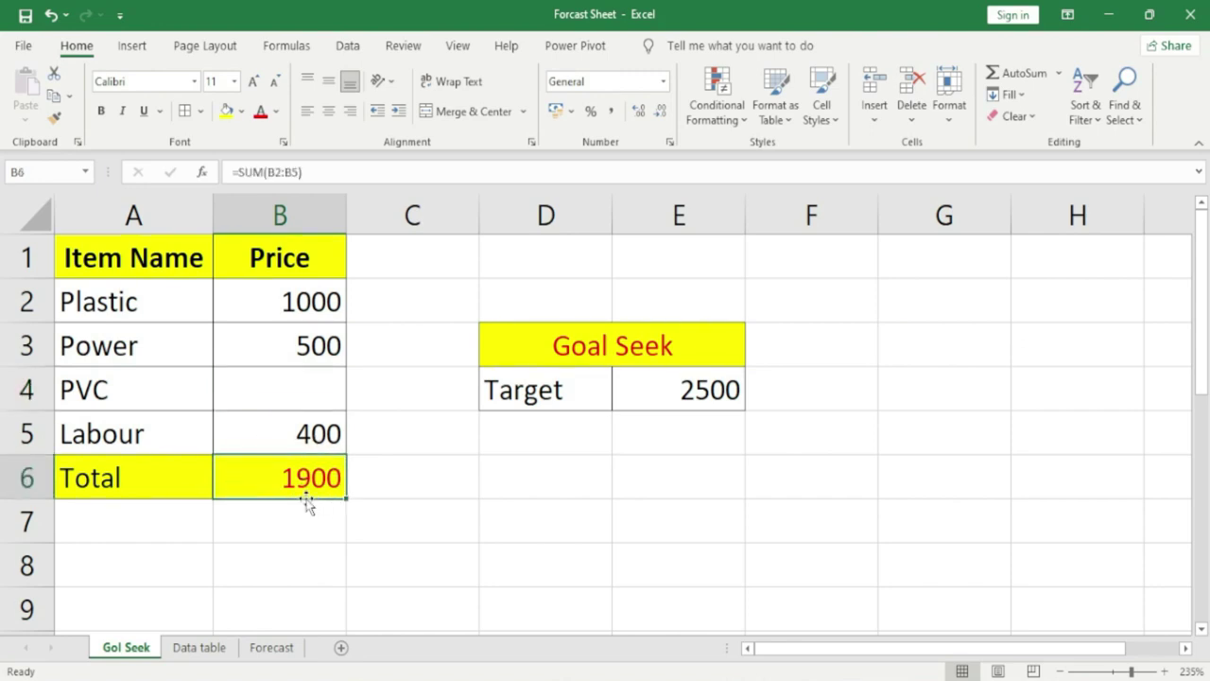
left_click(358, 54)
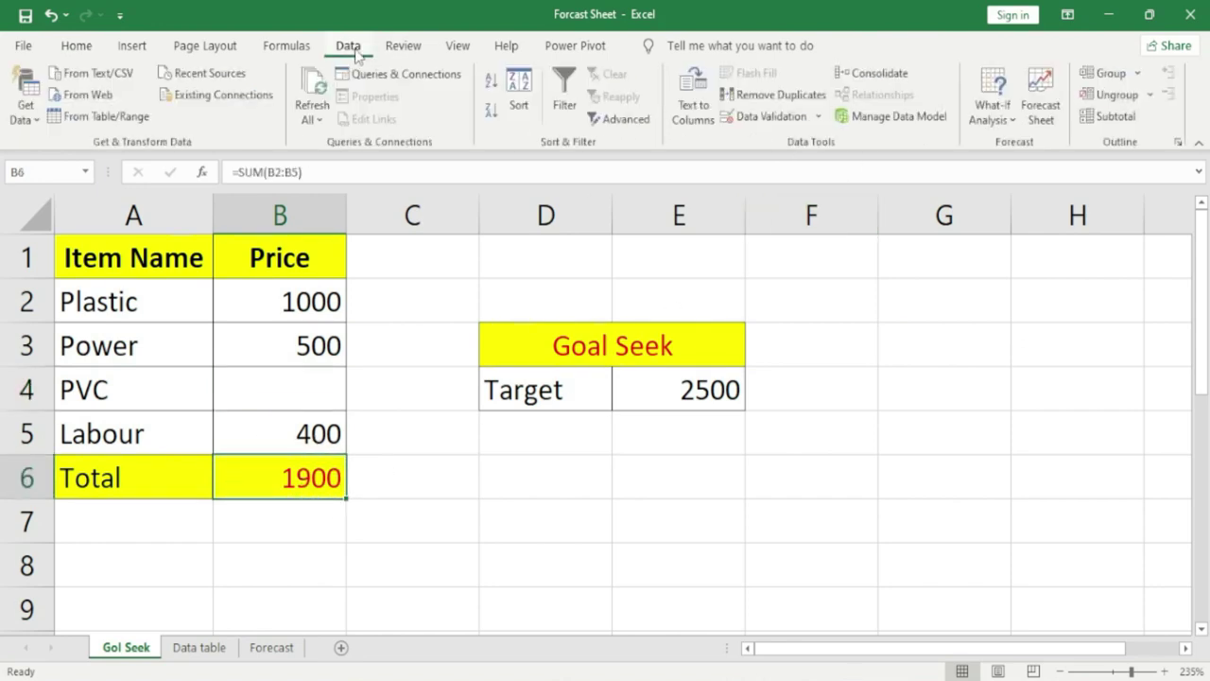
Goal Seek B6 to 2500 by changing B4, setting the PVC price to 600.
left_click(1004, 120)
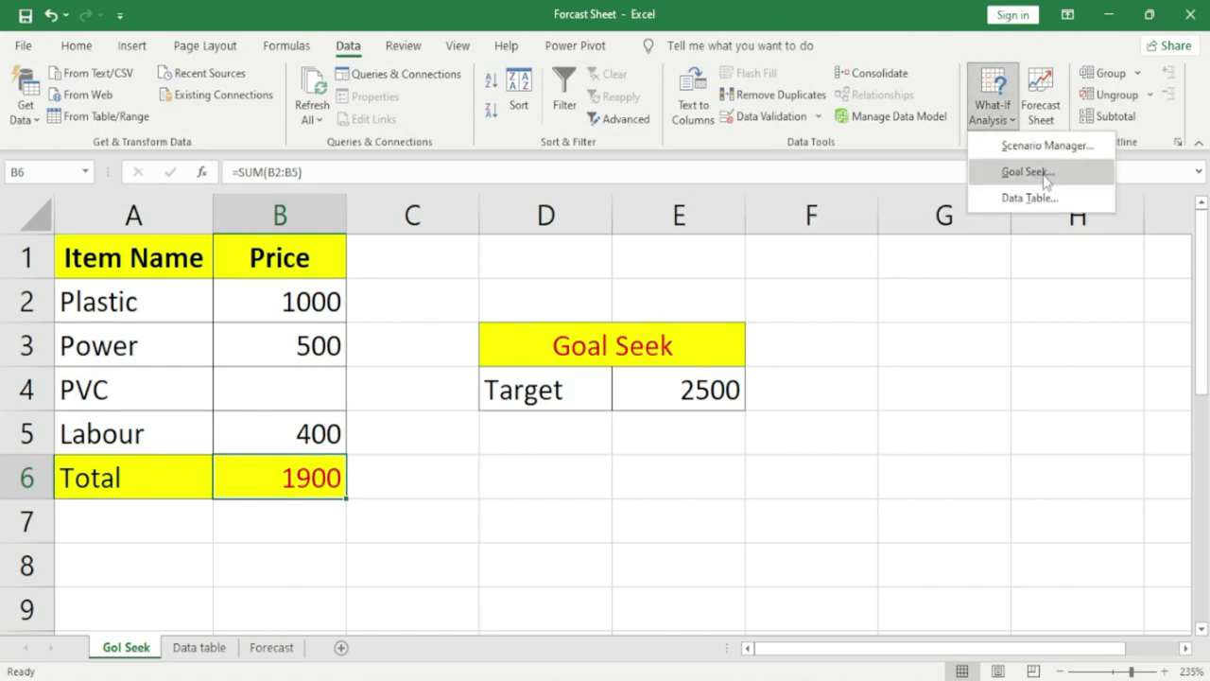
left_click(1046, 179)
left_click_drag(526, 277, 495, 242)
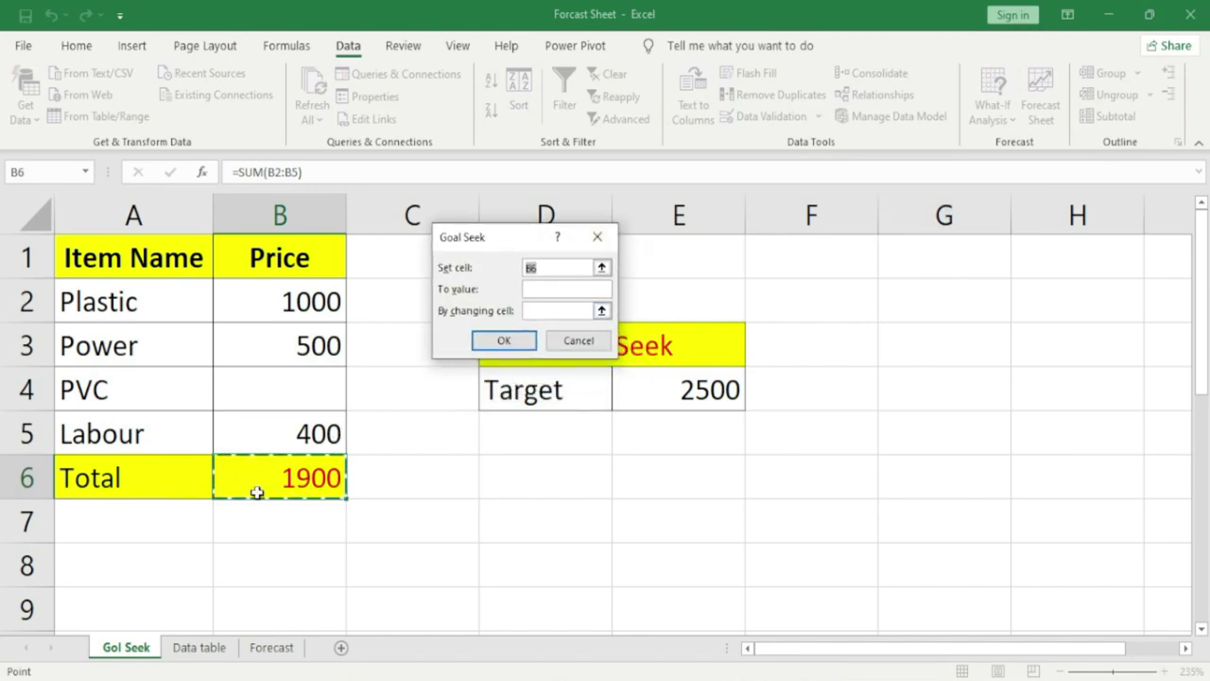
left_click(553, 290)
type("2500")
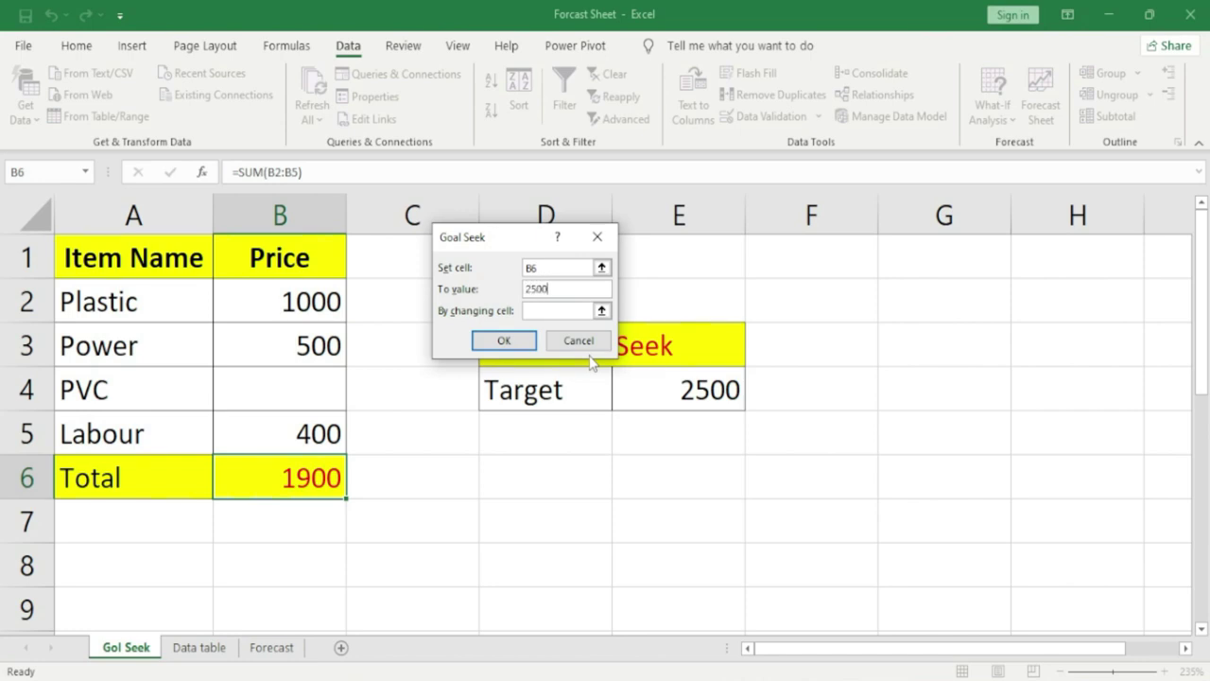
left_click(548, 311)
left_click(300, 389)
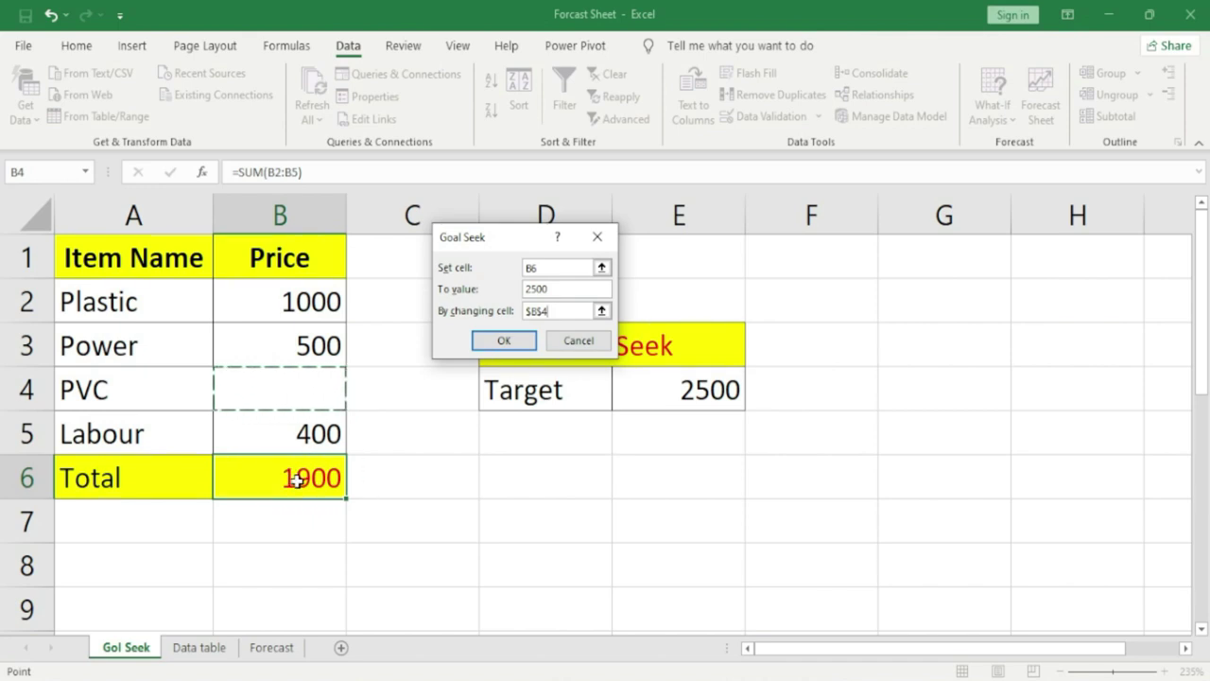
left_click(503, 342)
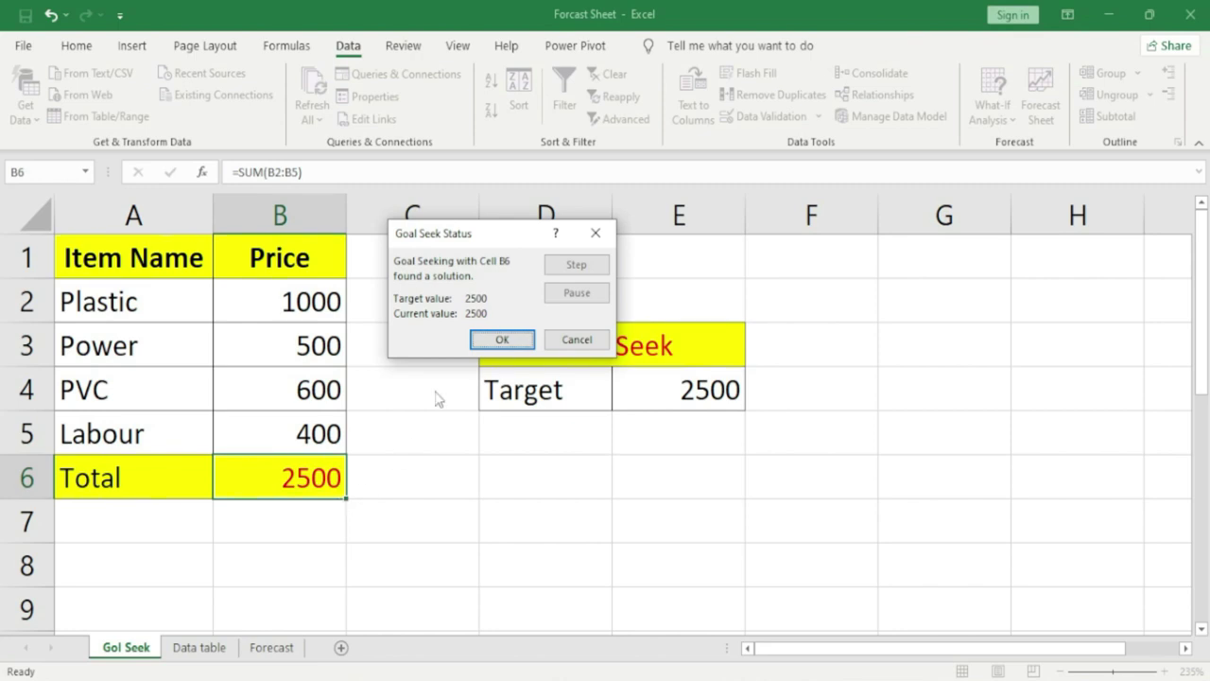
left_click(502, 339)
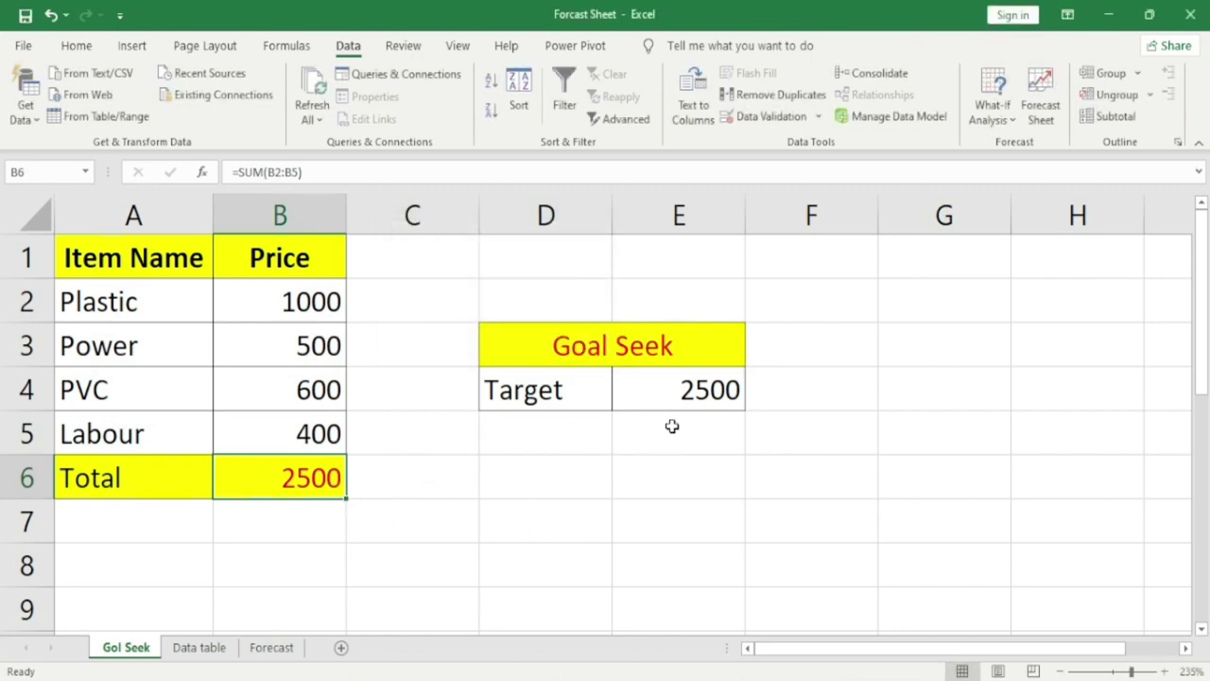
left_click(678, 397)
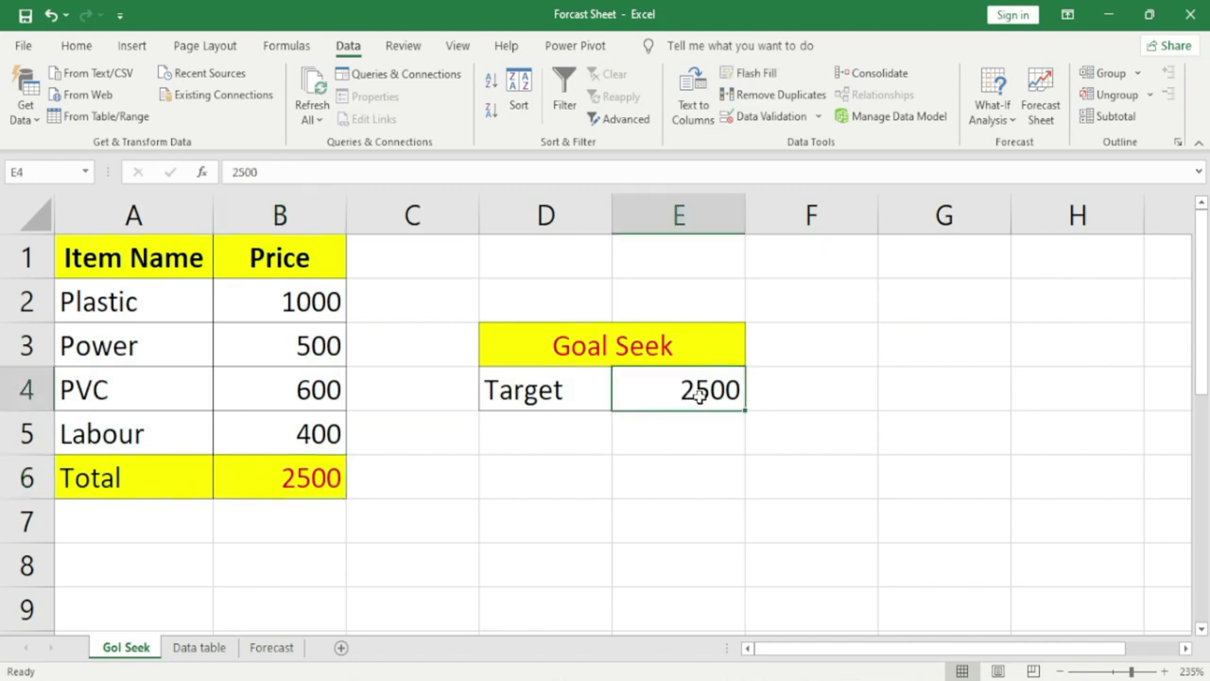
Change the target to 1800 and Goal Seek B6 by changing B2, cutting Plastic to 300.
type("1800")
key("Return")
left_click(700, 392)
left_click(298, 474)
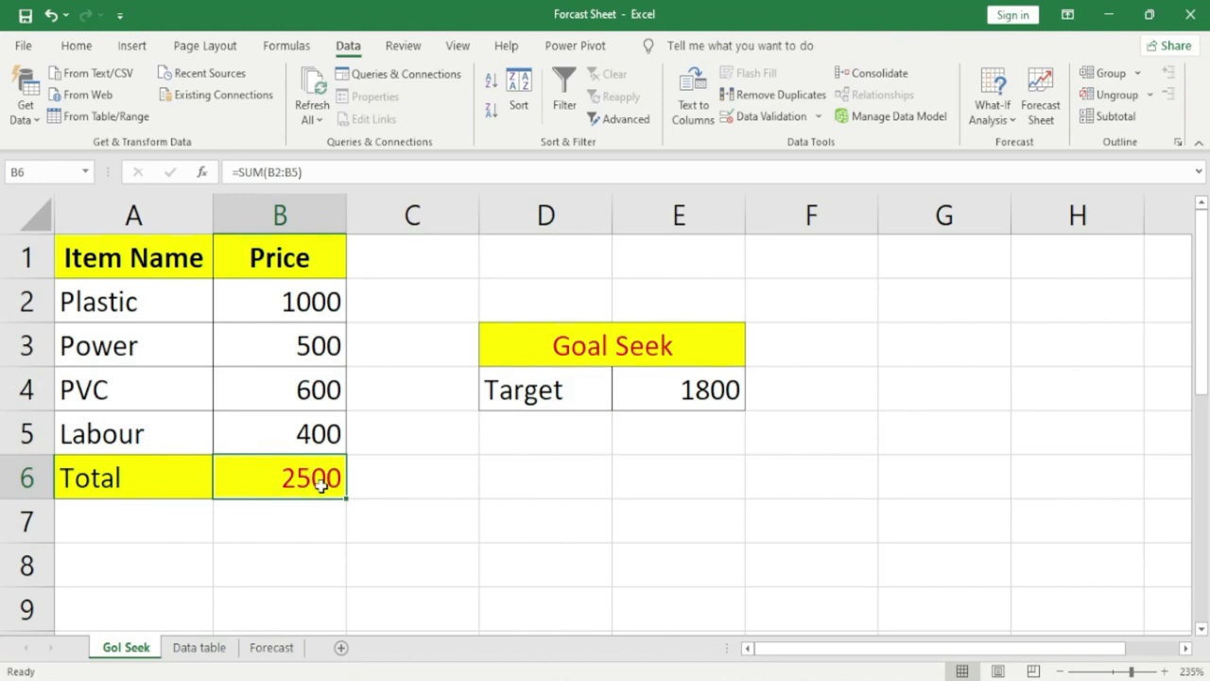
left_click(1004, 120)
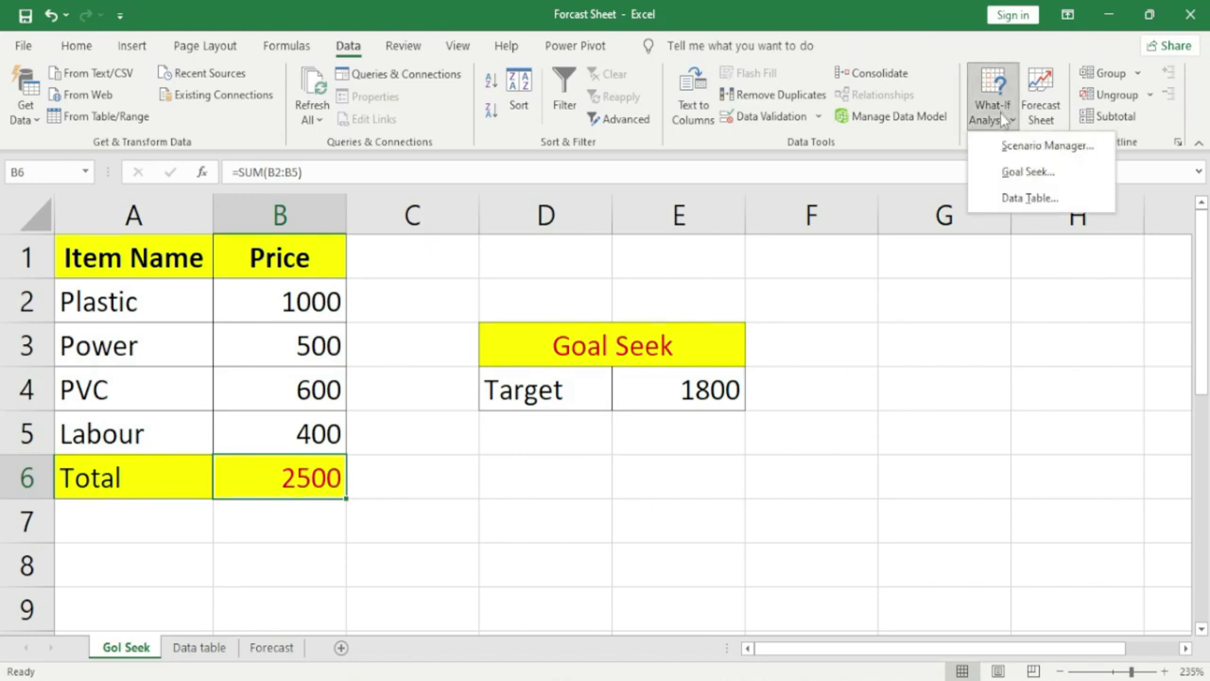
left_click(1047, 179)
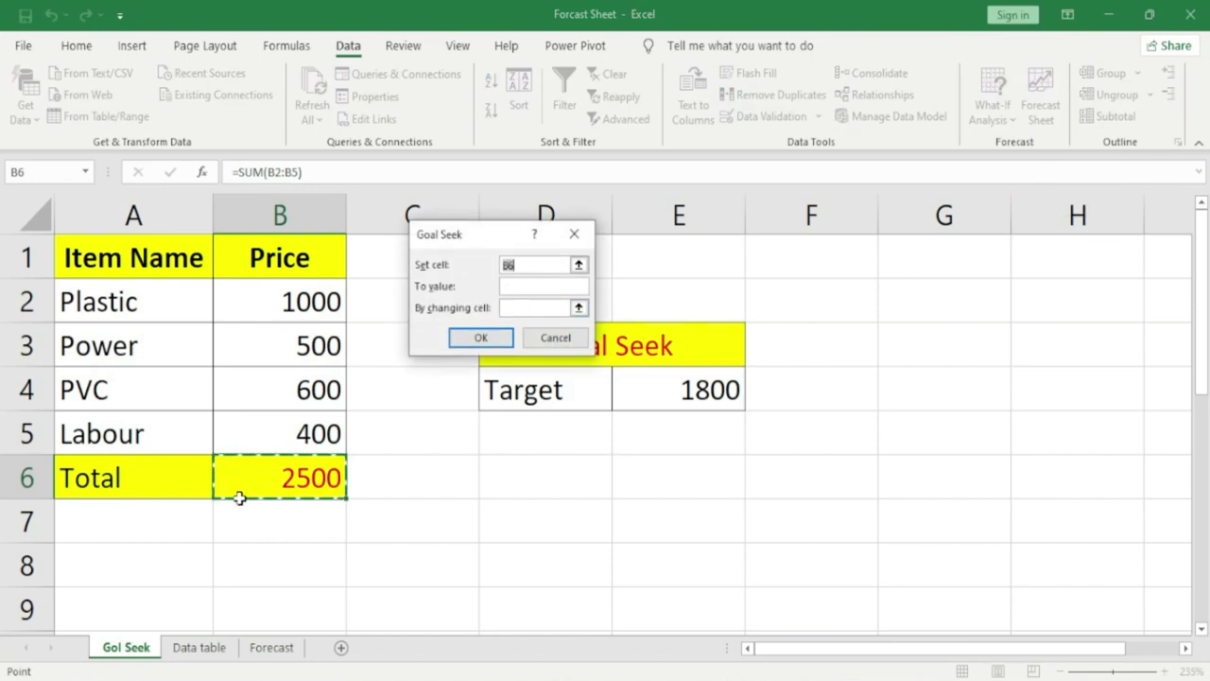
left_click(508, 288)
type("1800")
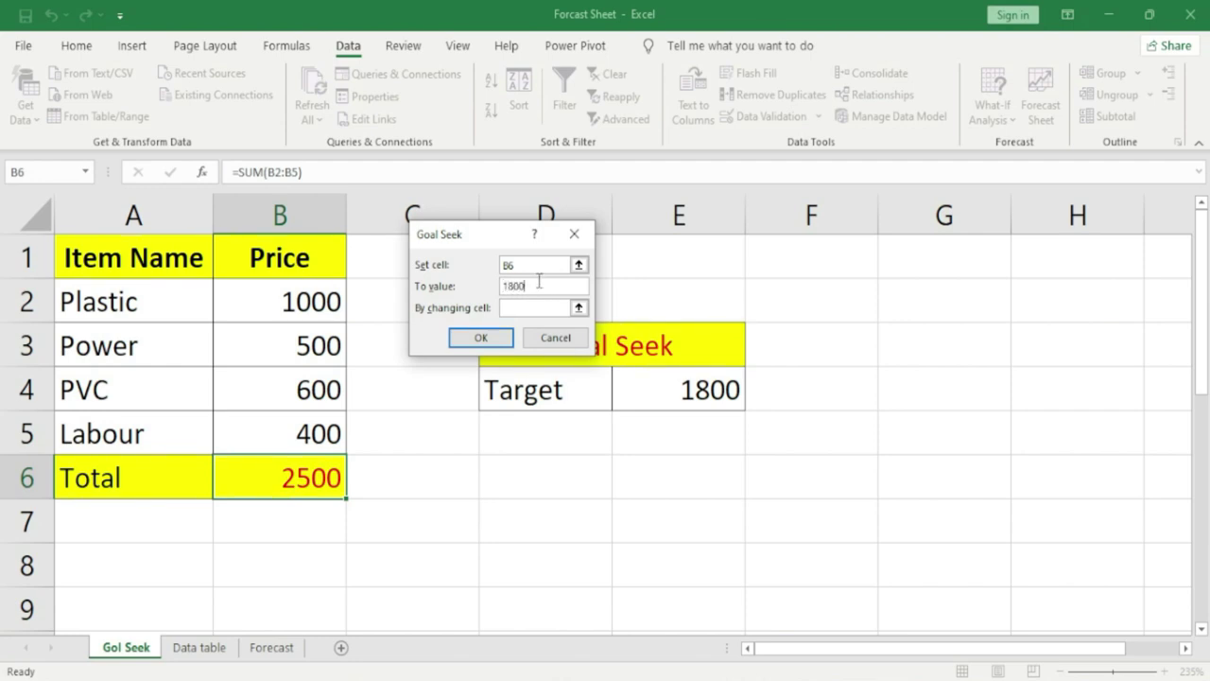
left_click(529, 307)
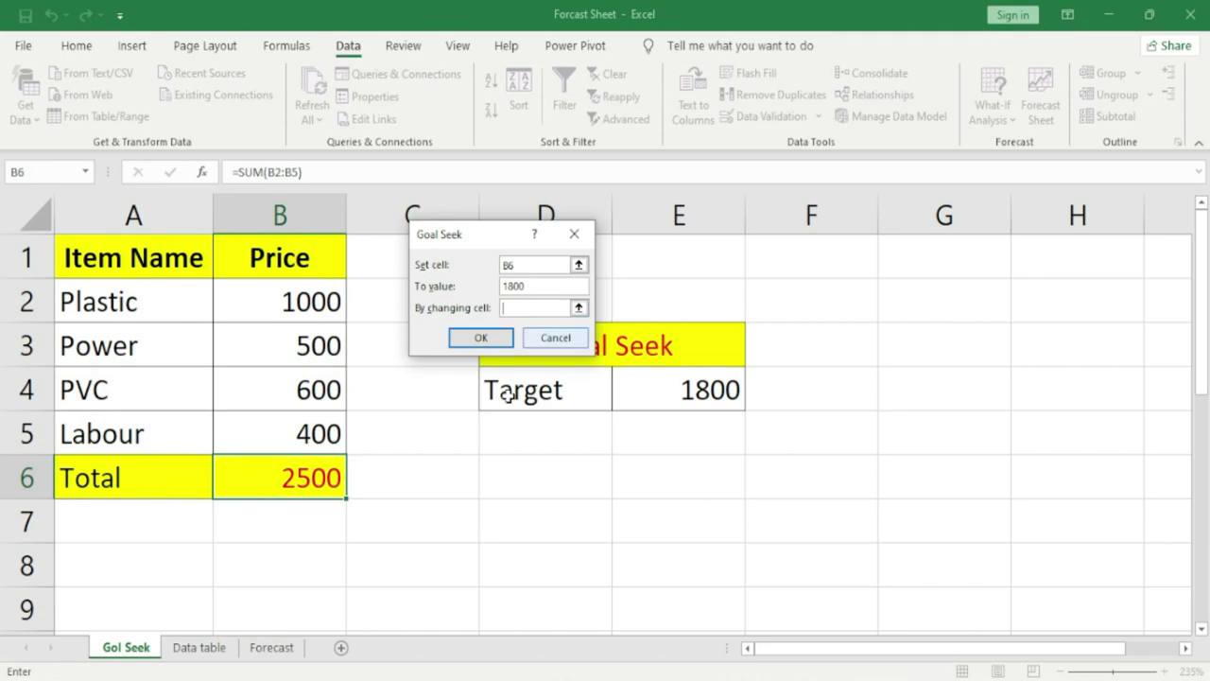
left_click(255, 297)
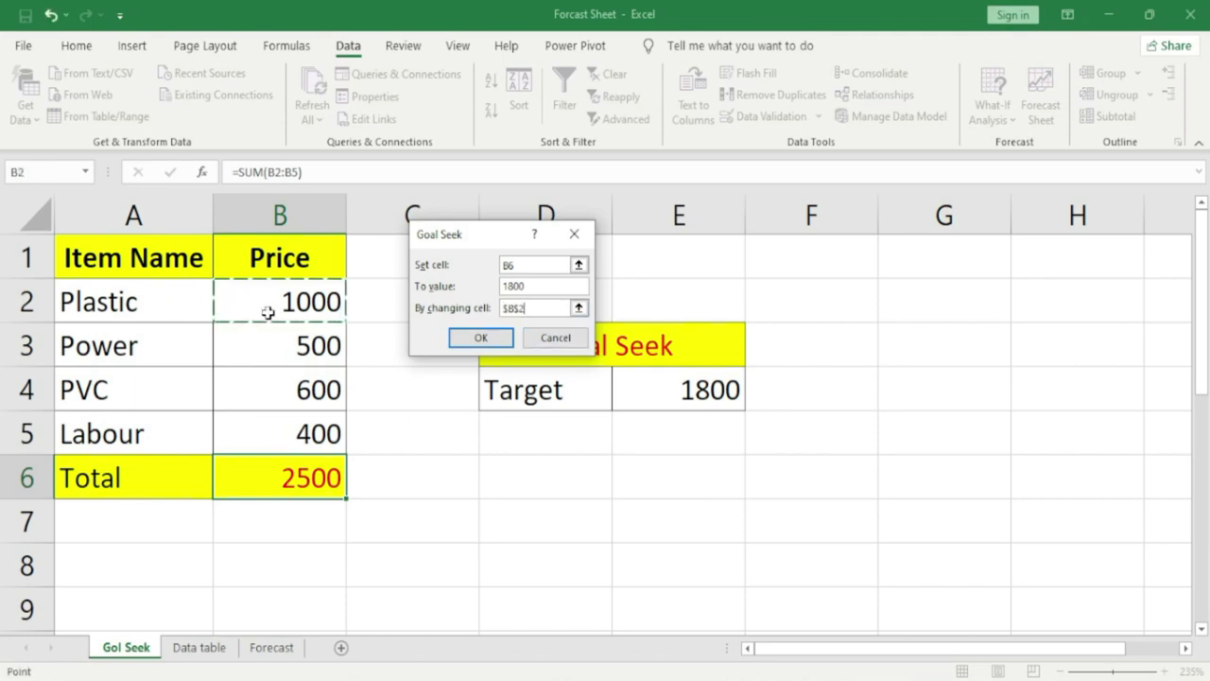
left_click(495, 344)
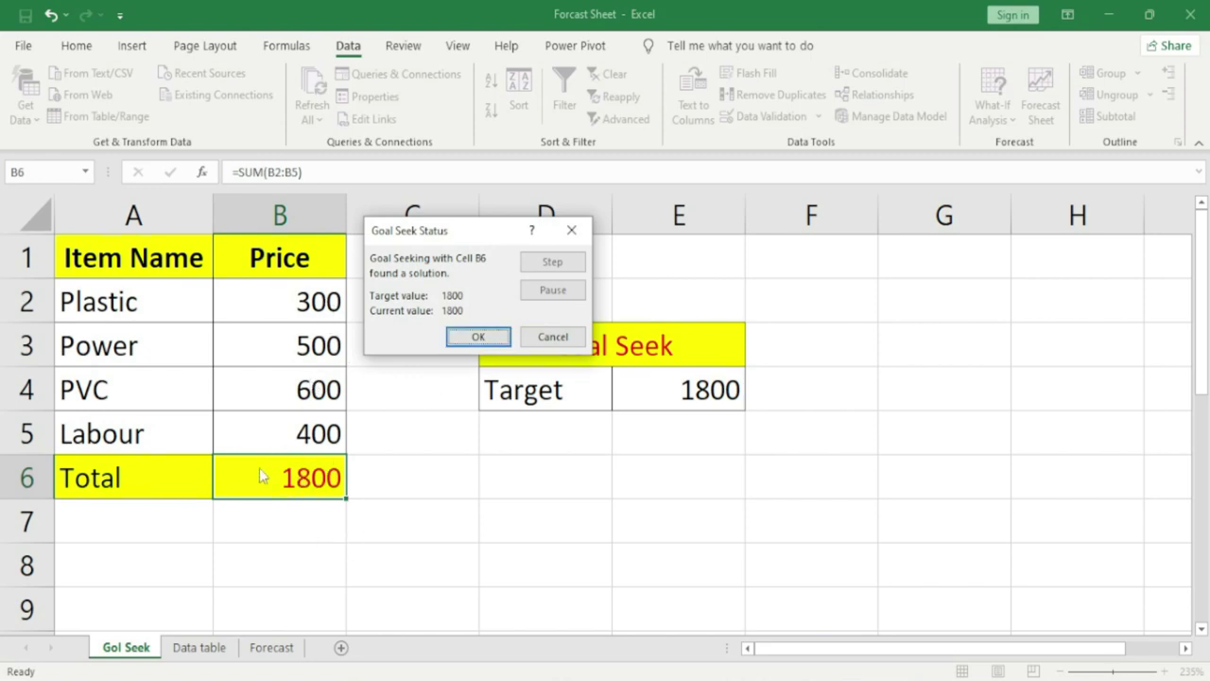
left_click(479, 338)
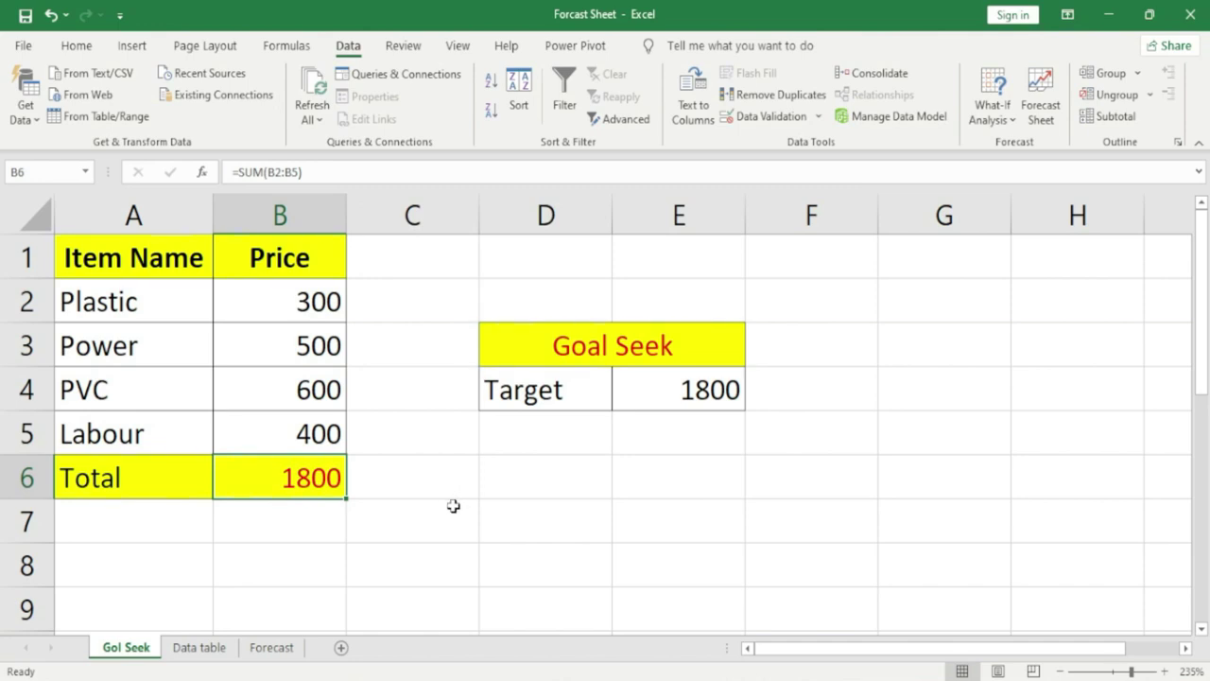
Switch to the empty Data table sheet.
left_click(992, 108)
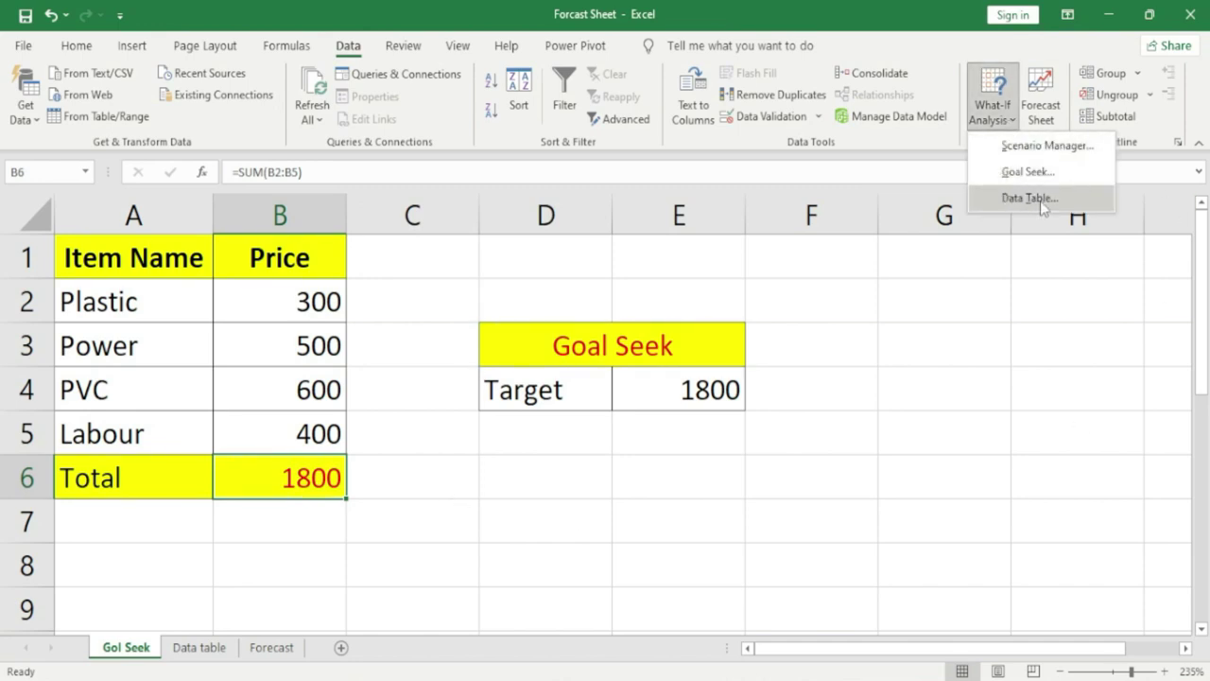
left_click(702, 516)
left_click(200, 648)
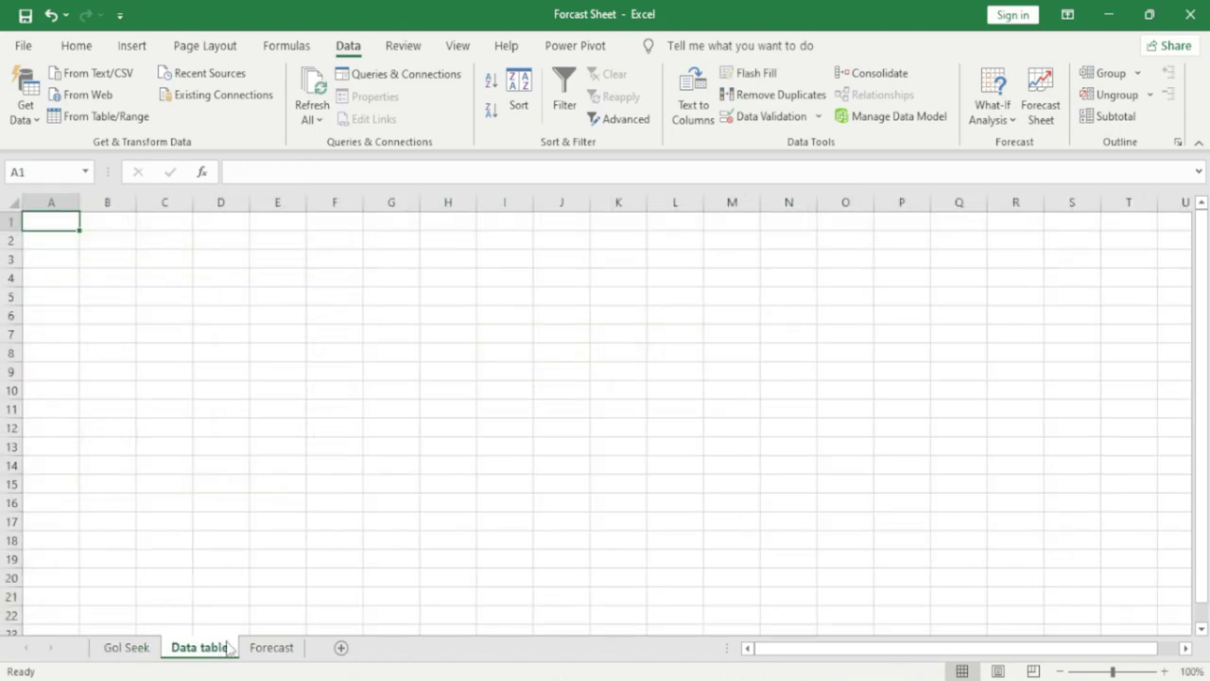
Zoom the sheet to 130% and enter 1 in cells A1, A2 and A3.
left_click(1164, 671)
left_click(1164, 671)
left_click(1164, 671)
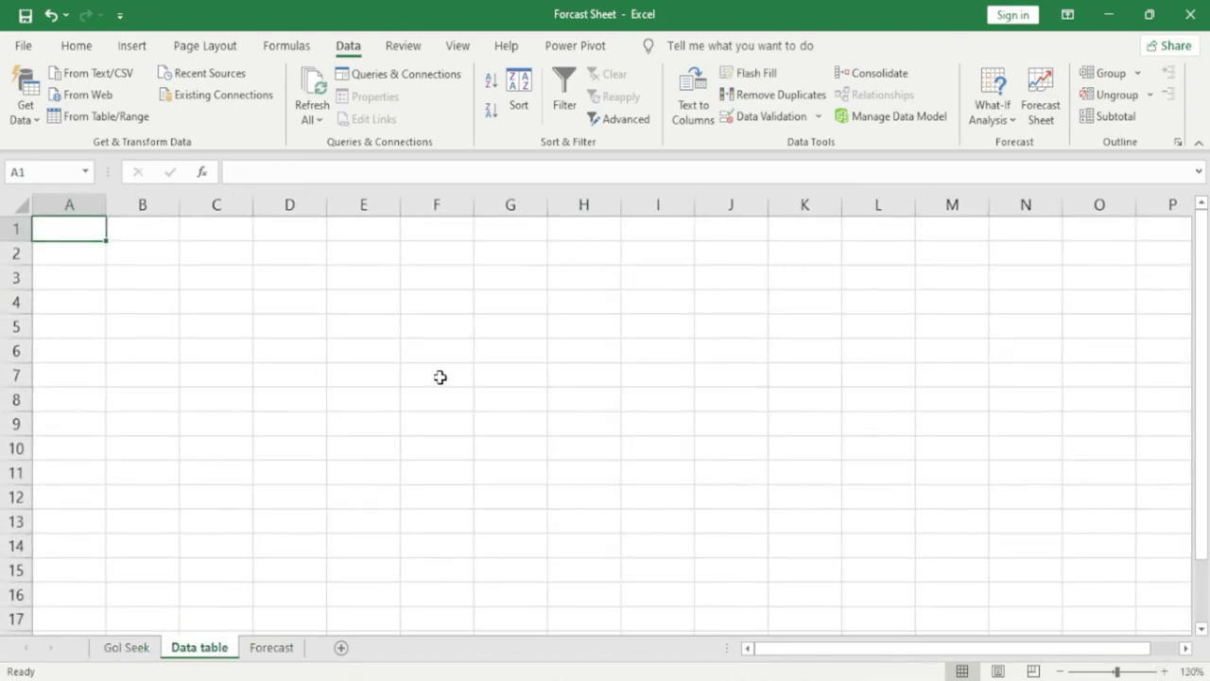
type("1")
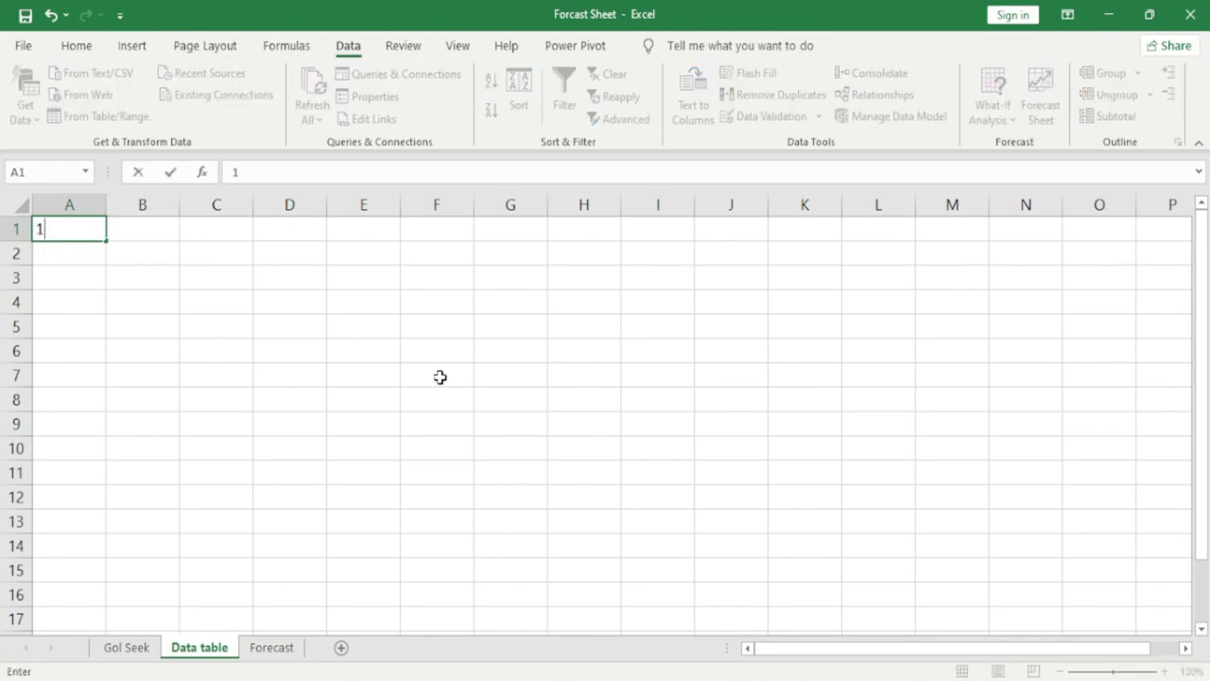
key("Return")
type("1")
key("Return")
type("1")
key("Return")
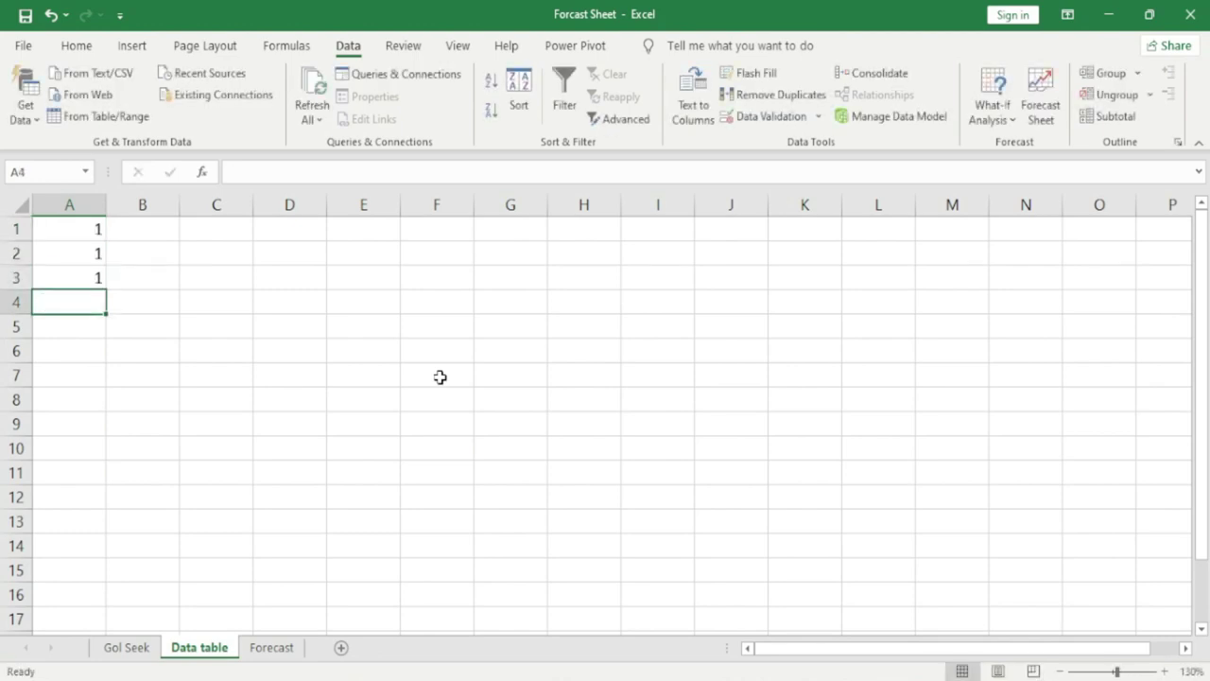
Fill a series 1 to 10 down column A from A3, deleting the extra A13.
left_click(99, 278)
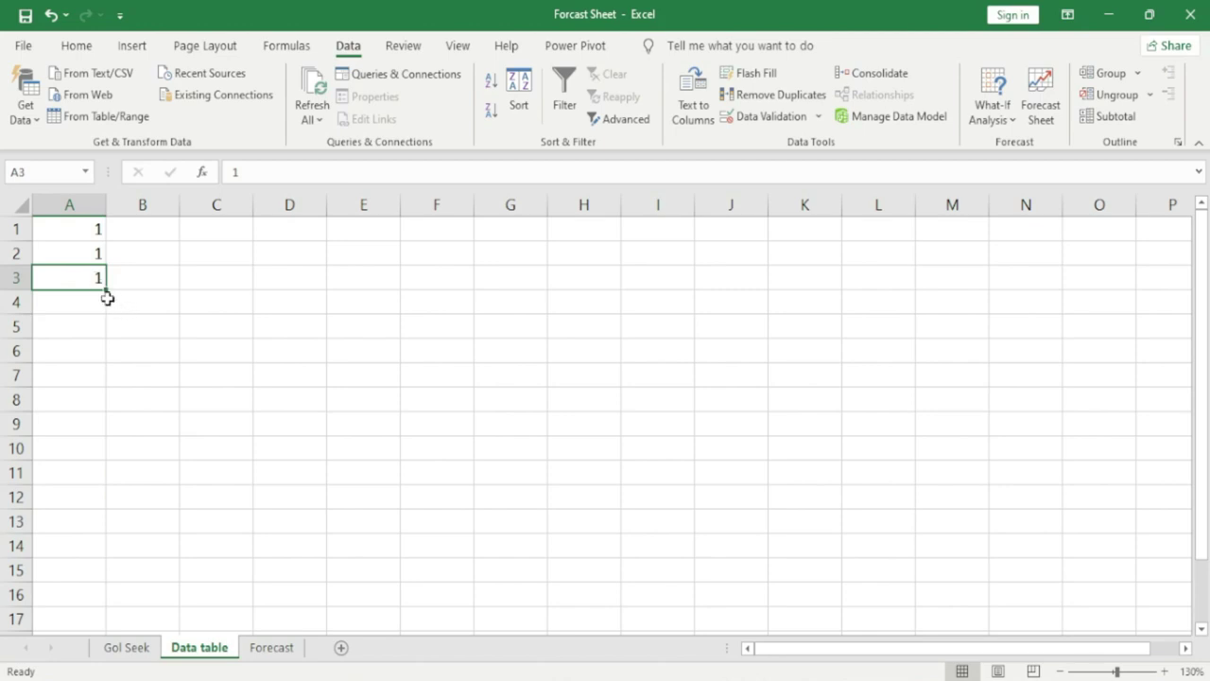
left_click_drag(105, 293, 98, 527)
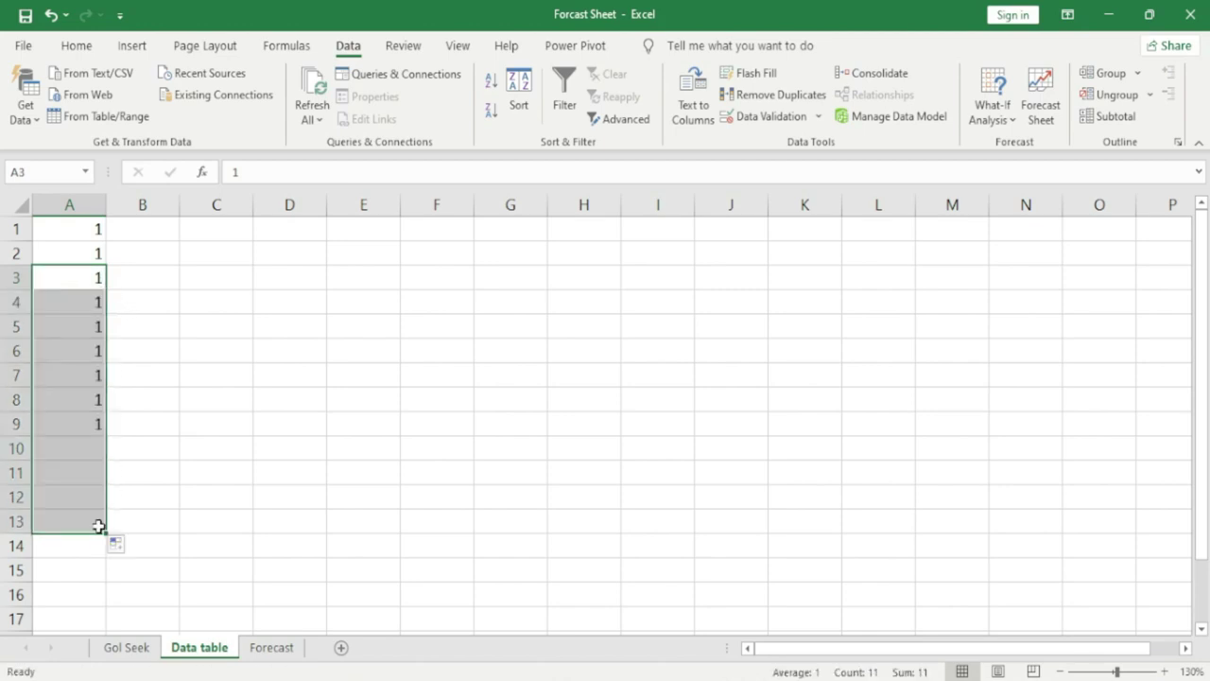
left_click(116, 548)
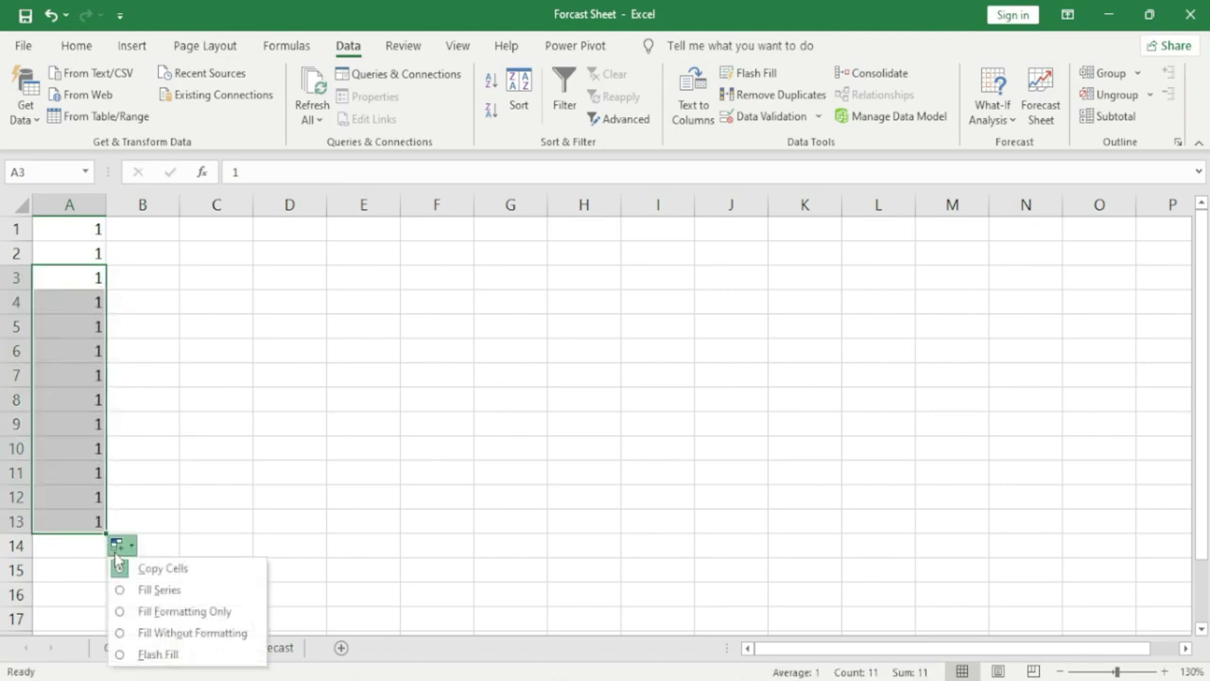
left_click(160, 590)
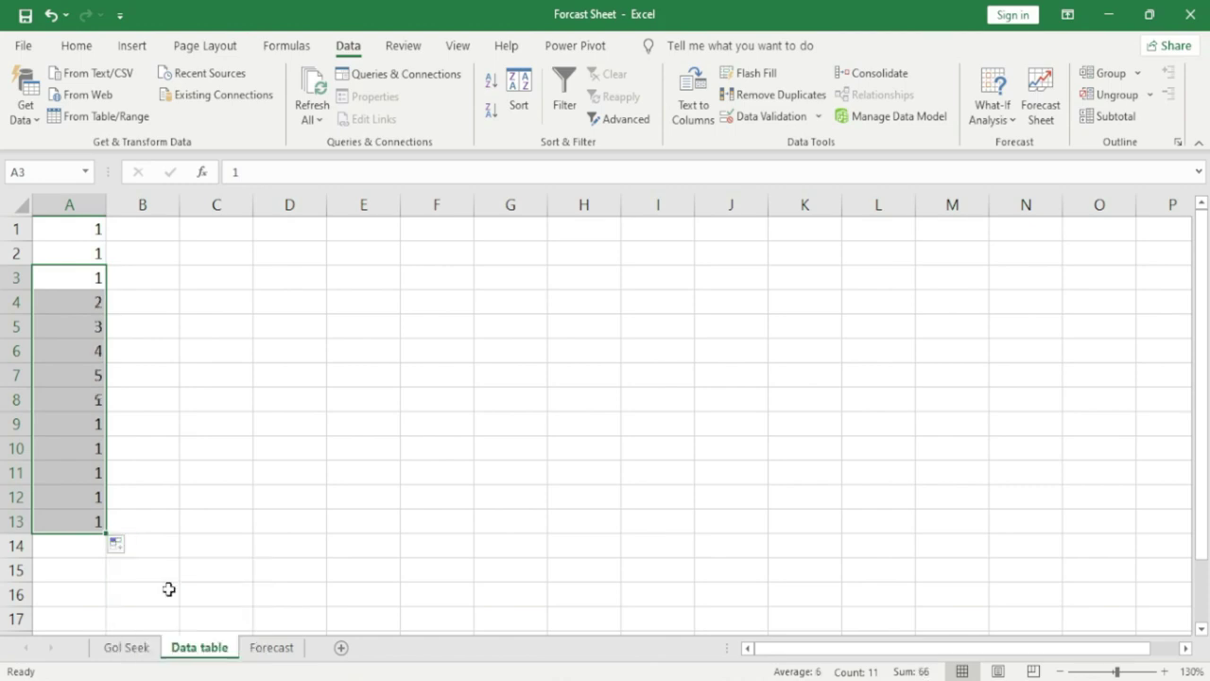
left_click(87, 521)
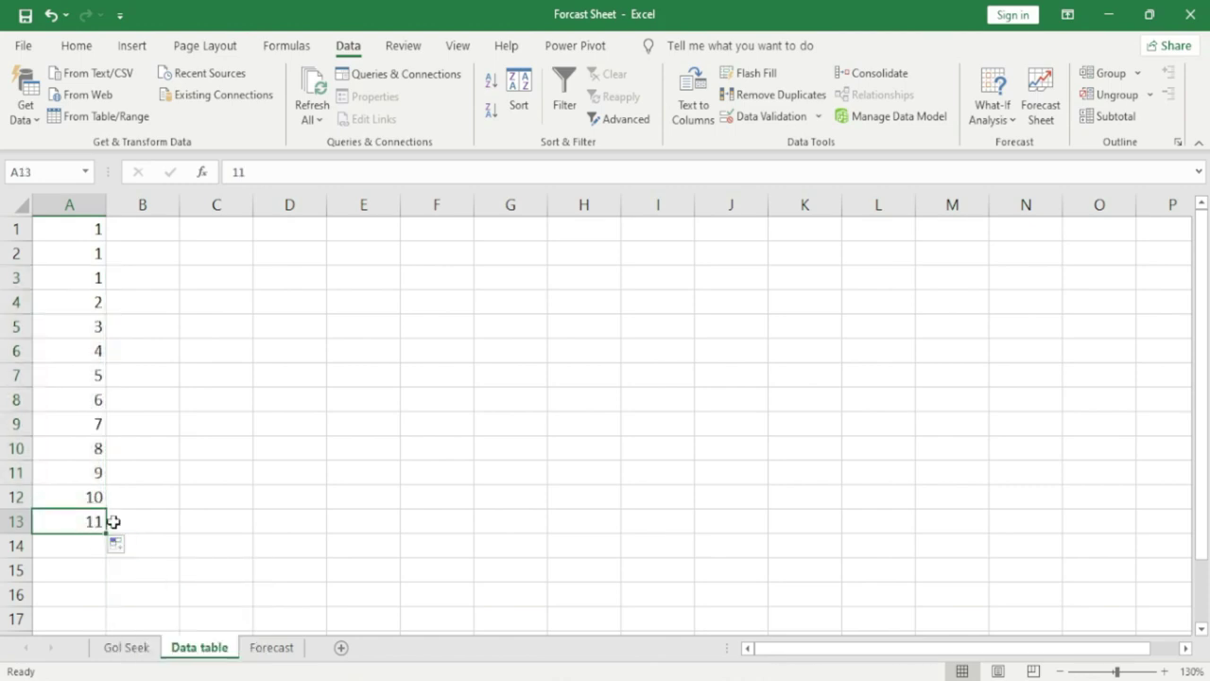
key("Delete")
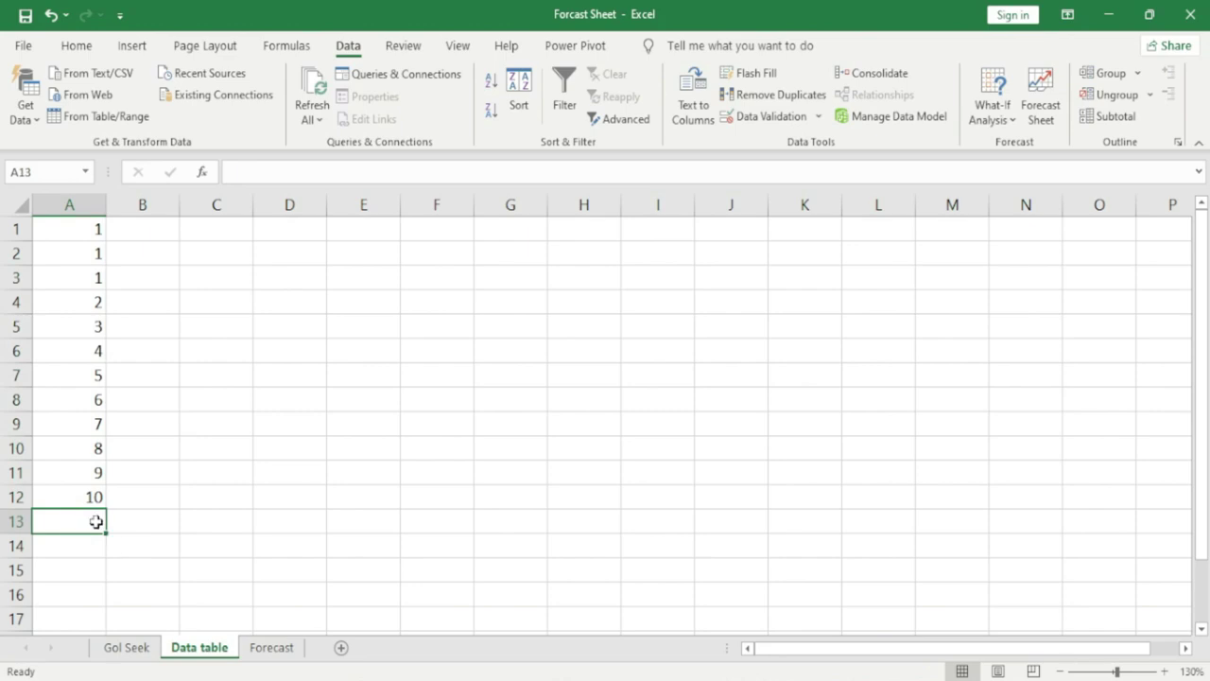
Fill a series 1 to 13 across row 3 from A3 to M3.
left_click(78, 276)
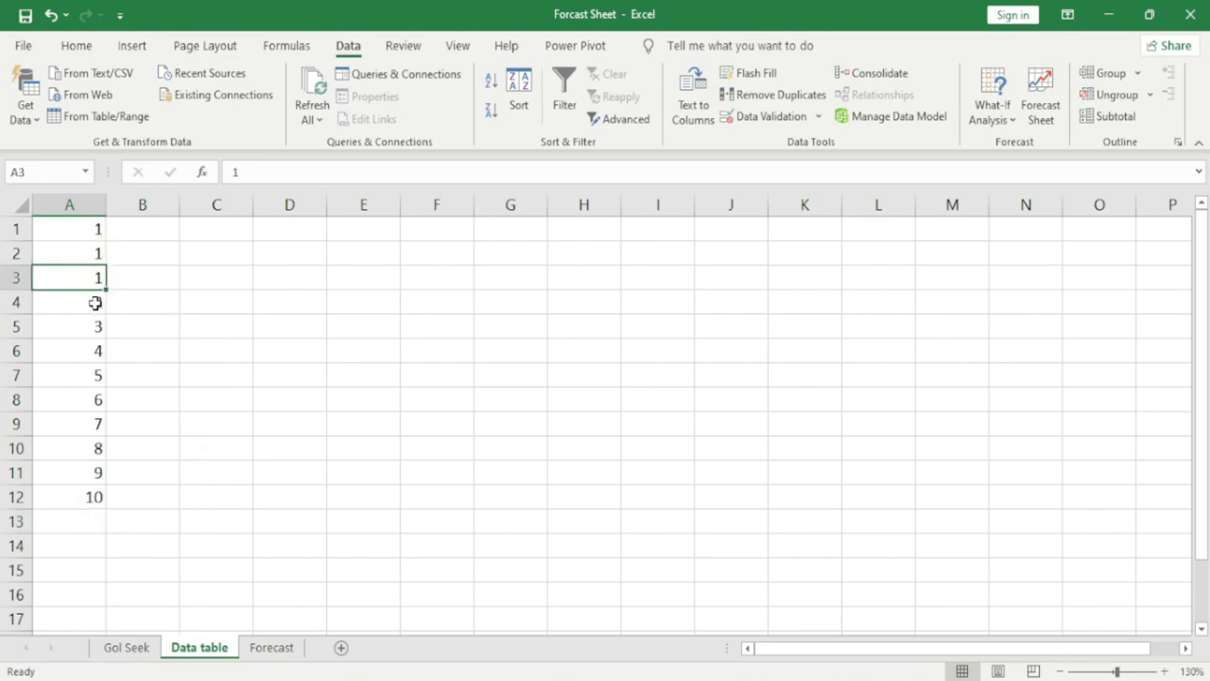
left_click_drag(107, 288, 979, 301)
left_click(999, 299)
left_click(1035, 346)
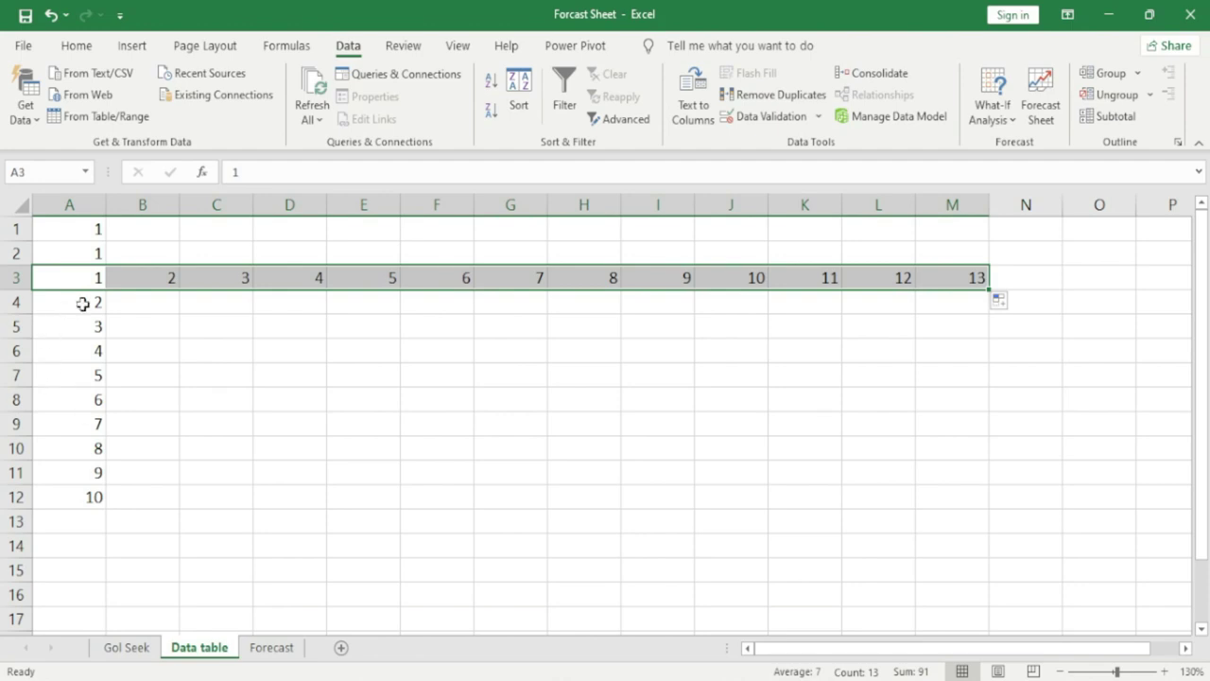
left_click(91, 277)
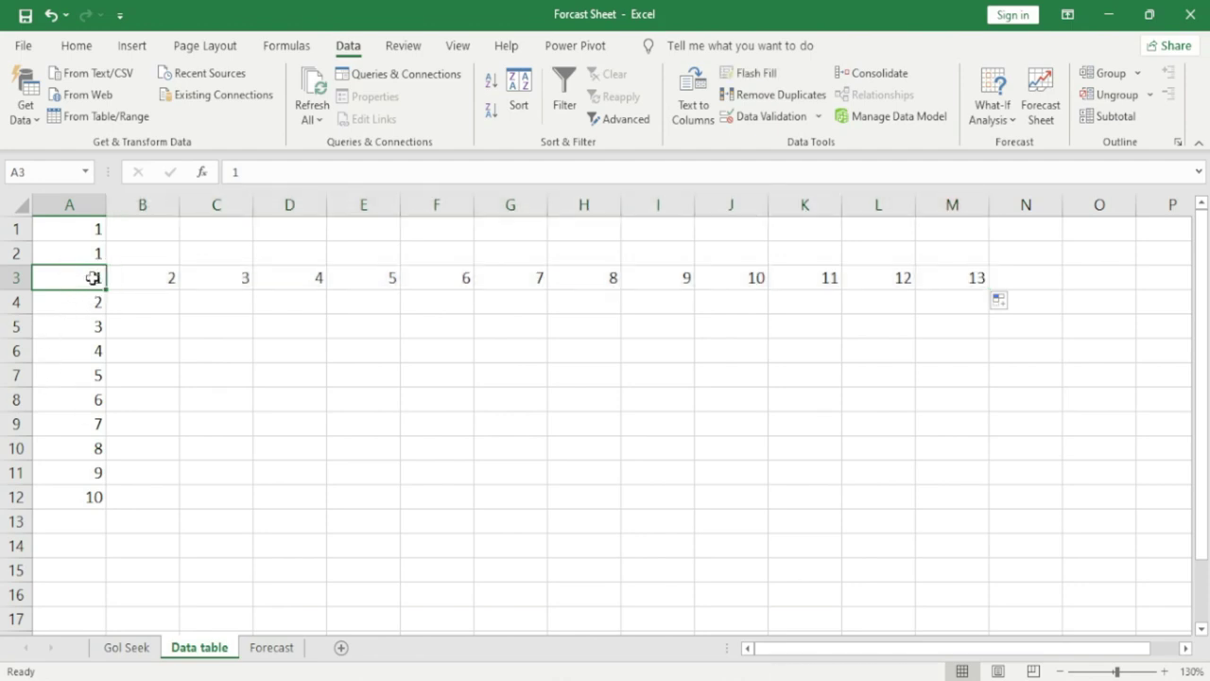
Enter the formula =A1*A2 in cell A3.
type("=")
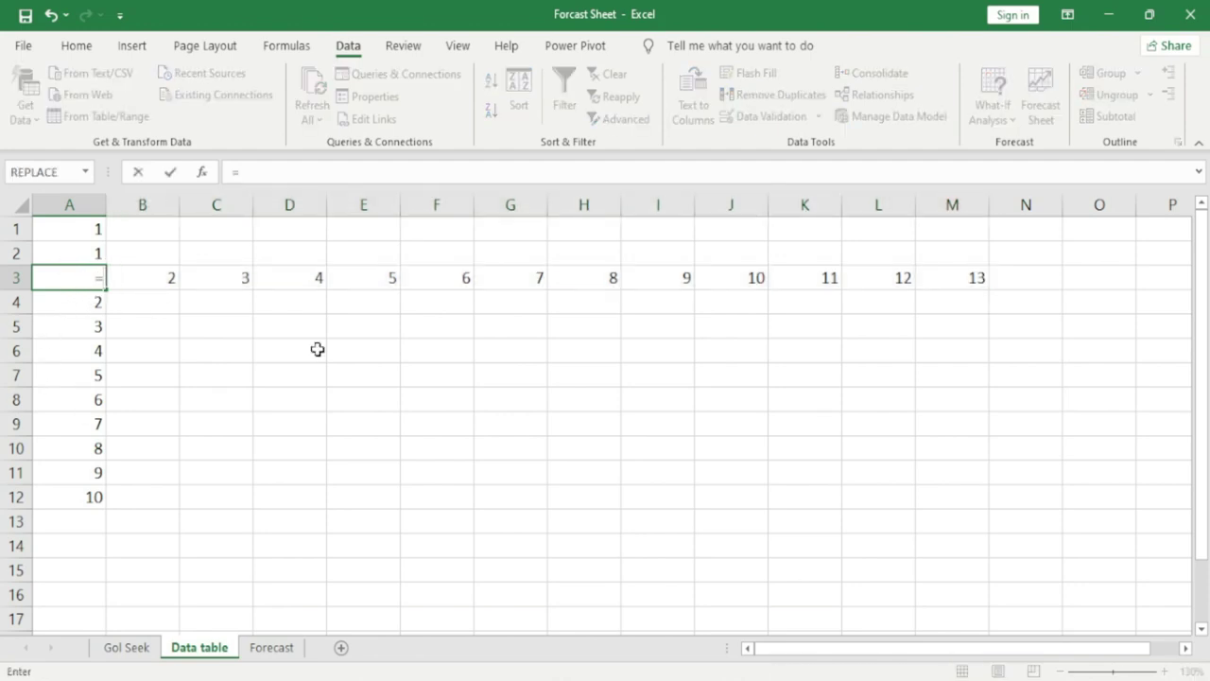
left_click(85, 228)
type("*")
left_click(87, 252)
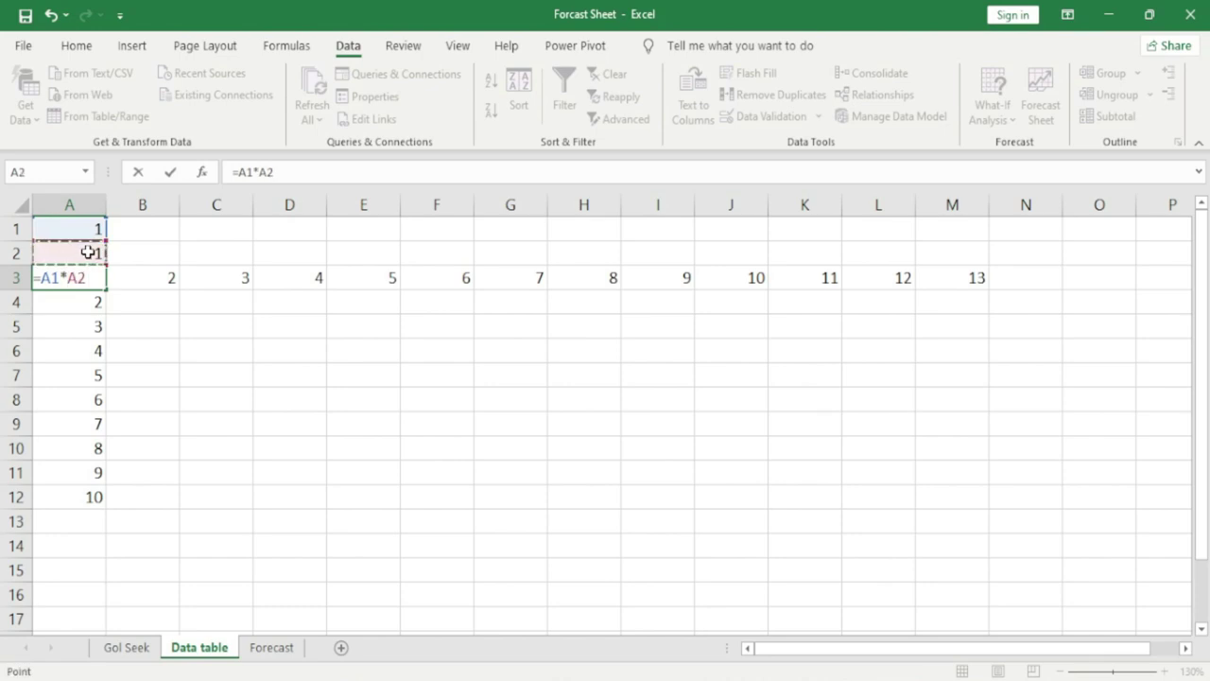
key("Return")
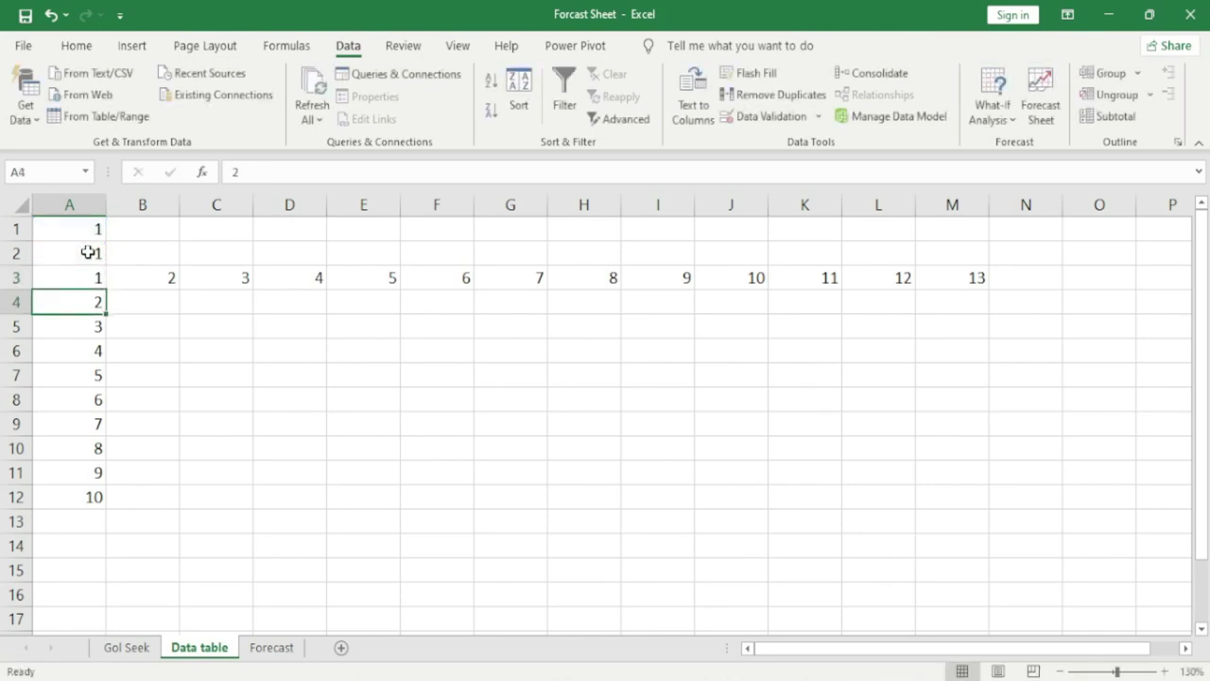
Check the A1 and A2 inputs, undo an accidental move, and select the grid A3:M12.
left_click(90, 234)
left_click(89, 253)
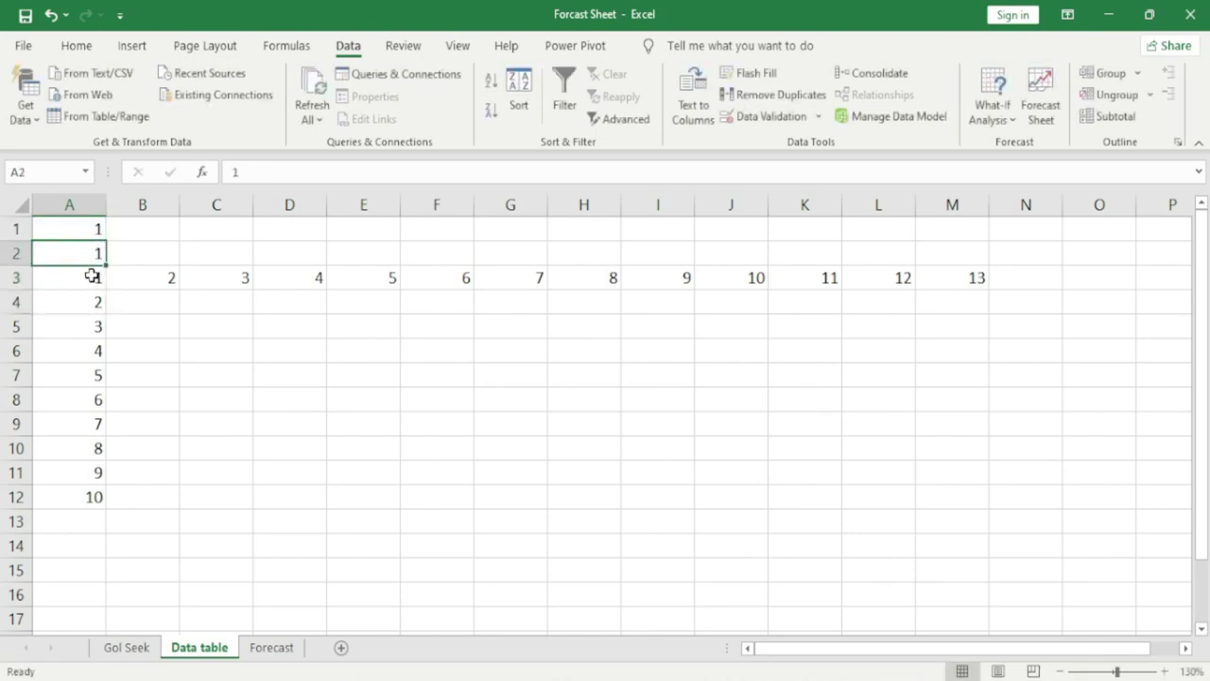
left_click(95, 279)
left_click(93, 227)
left_click(91, 252)
left_click(97, 277)
left_click_drag(96, 277, 180, 386)
key("ctrl+z")
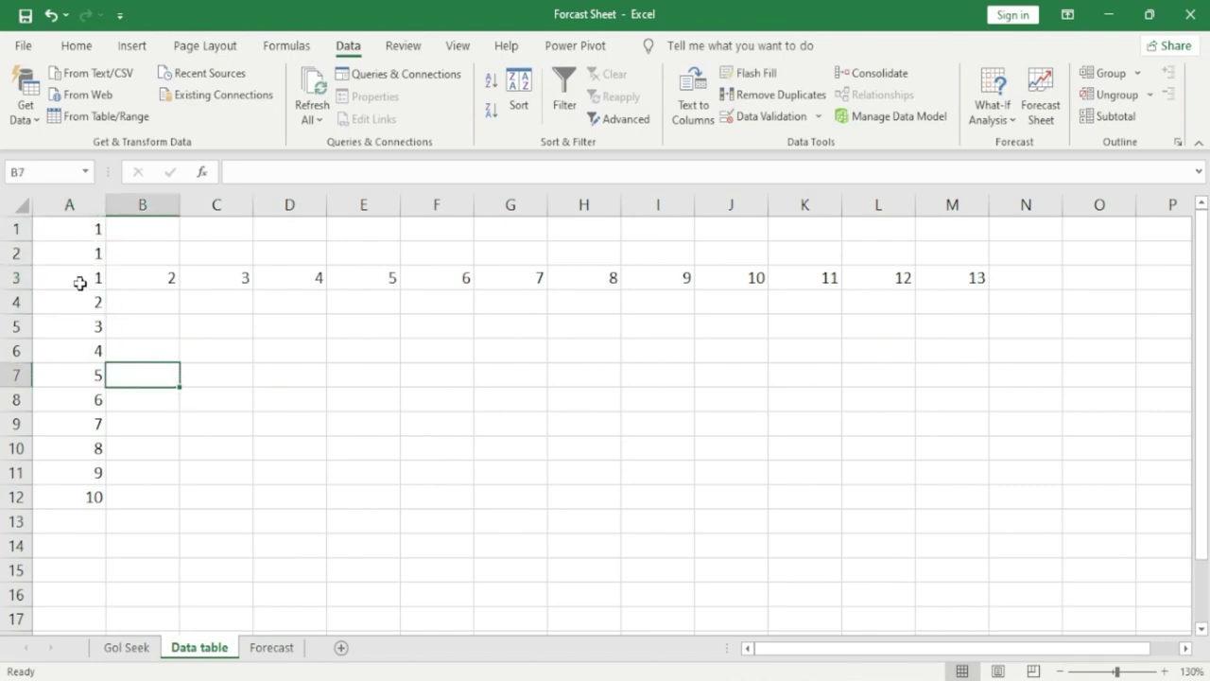
key("ctrl+shift+Down")
key("ctrl+shift+Right")
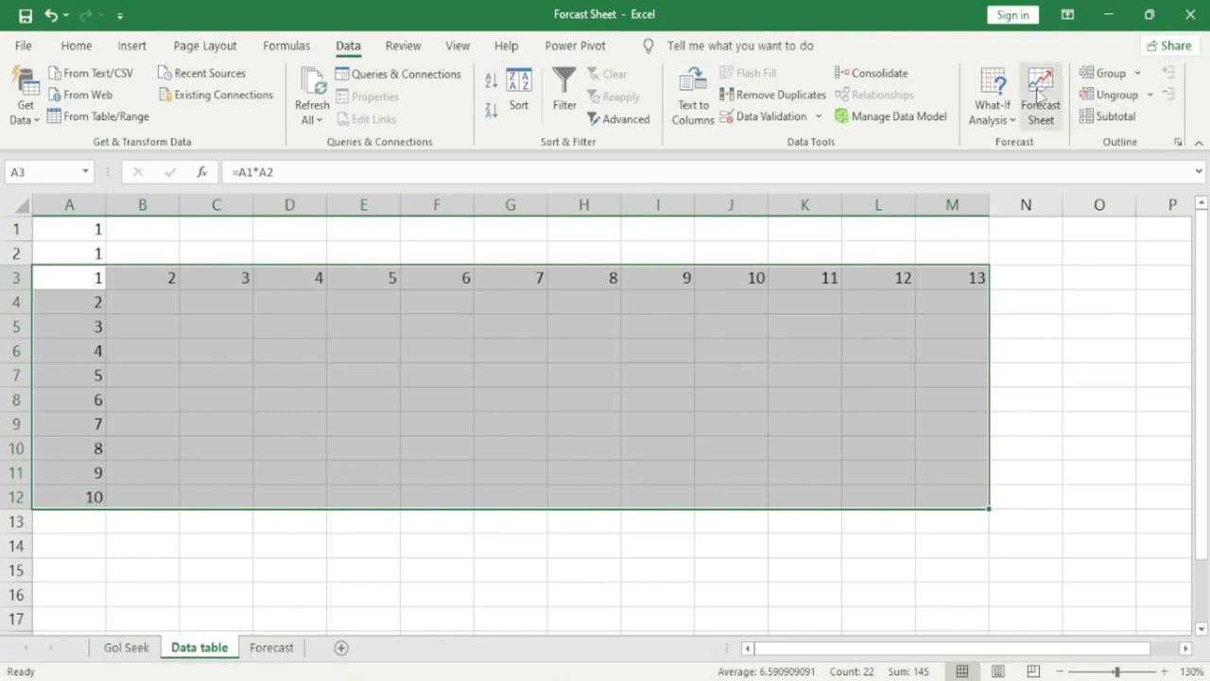
Create a Data Table with row input cell $A$1 and column input cell $A$2.
left_click(1006, 121)
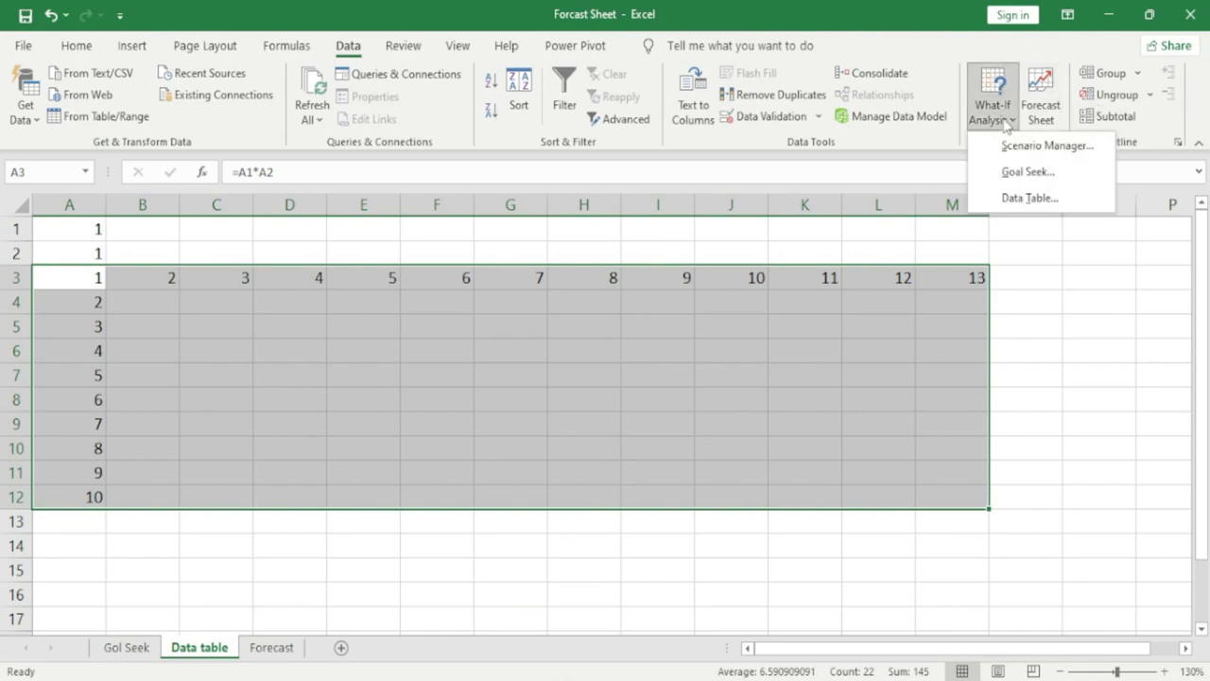
left_click(1030, 199)
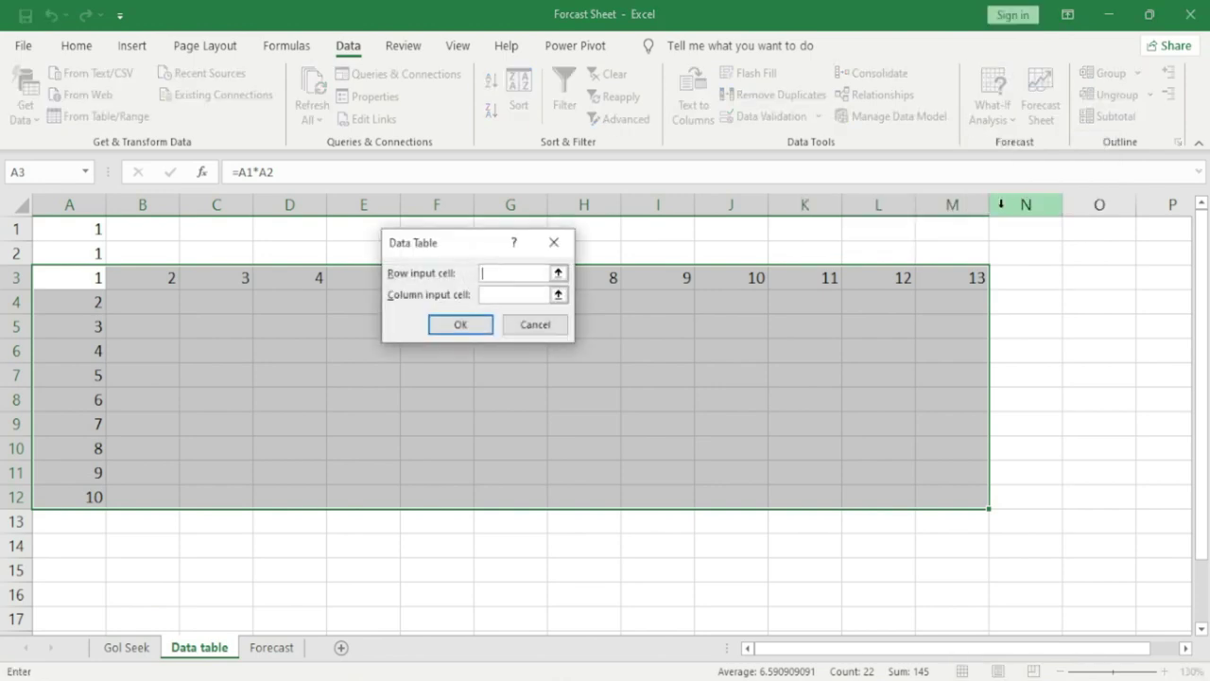
left_click_drag(448, 248, 461, 280)
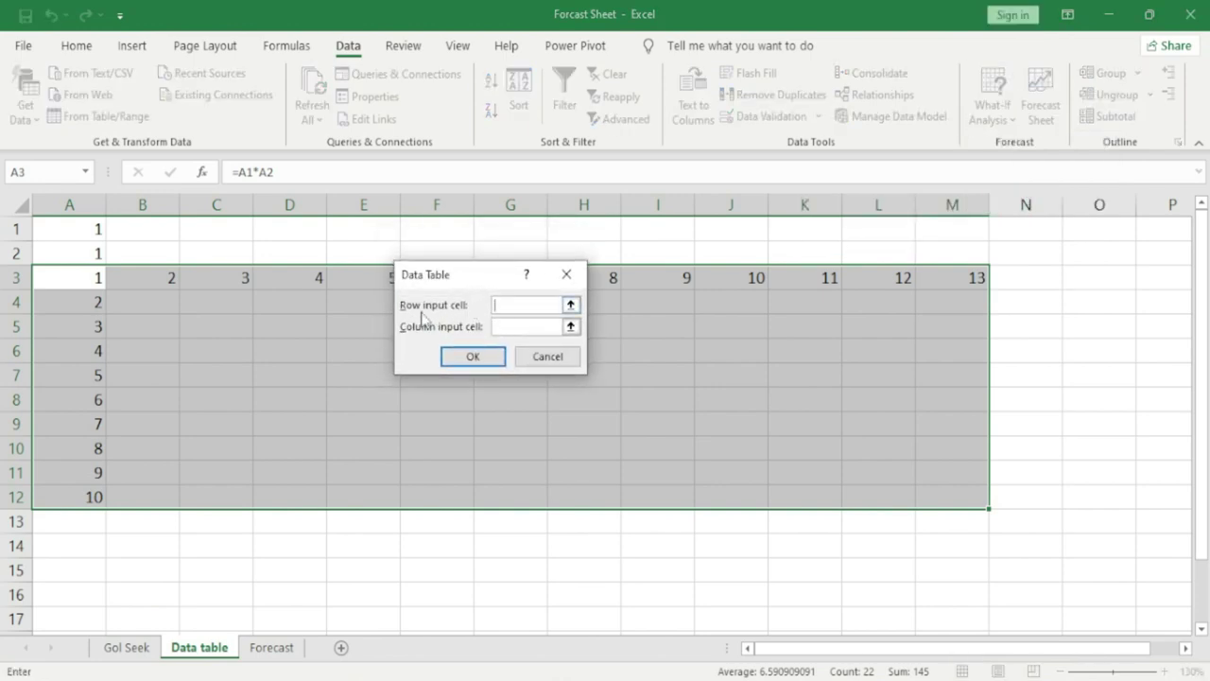
left_click(76, 228)
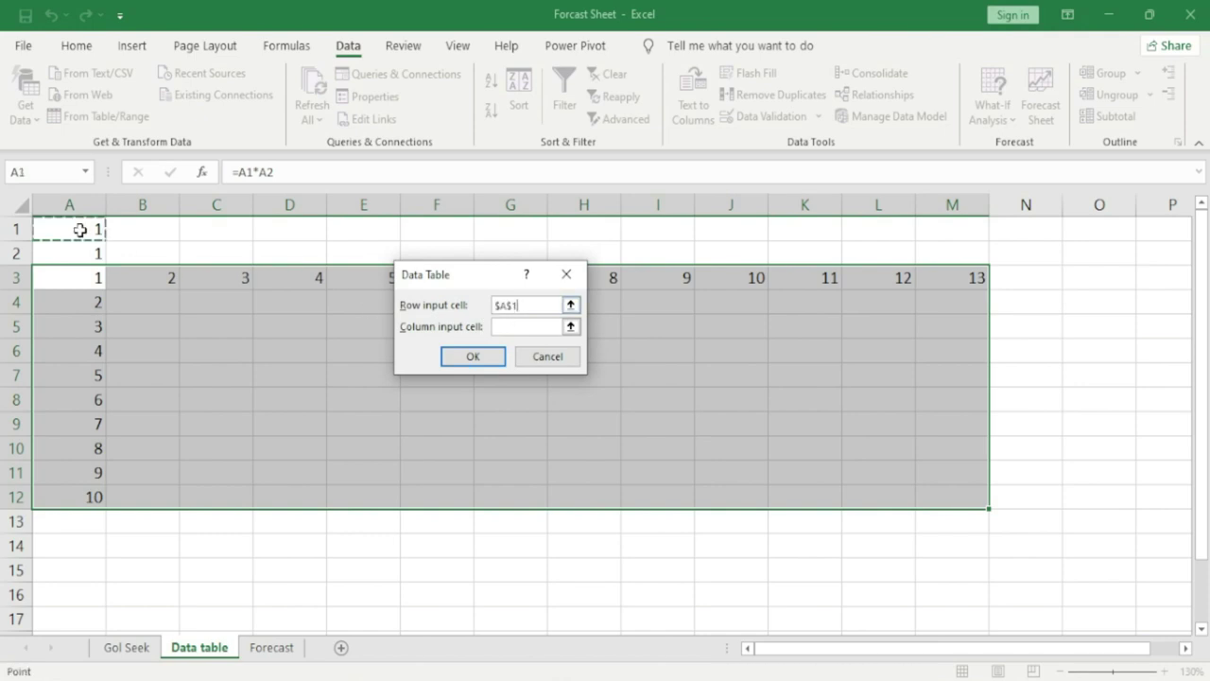
key("Tab")
left_click(71, 255)
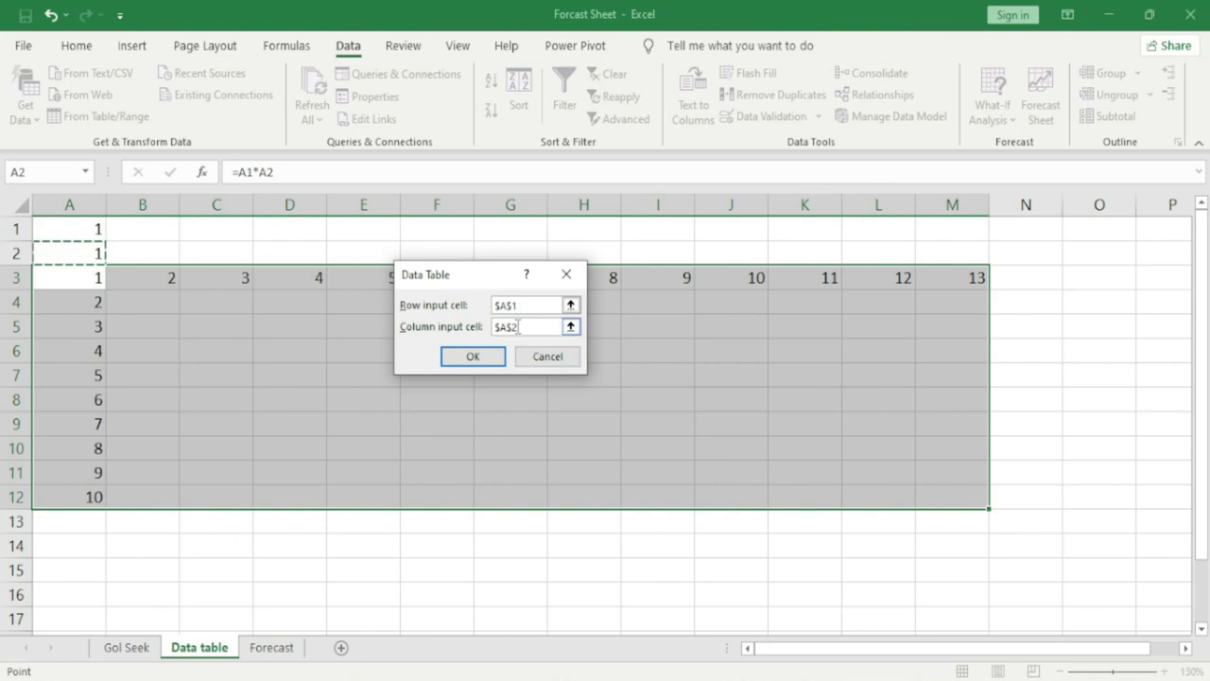
left_click(470, 356)
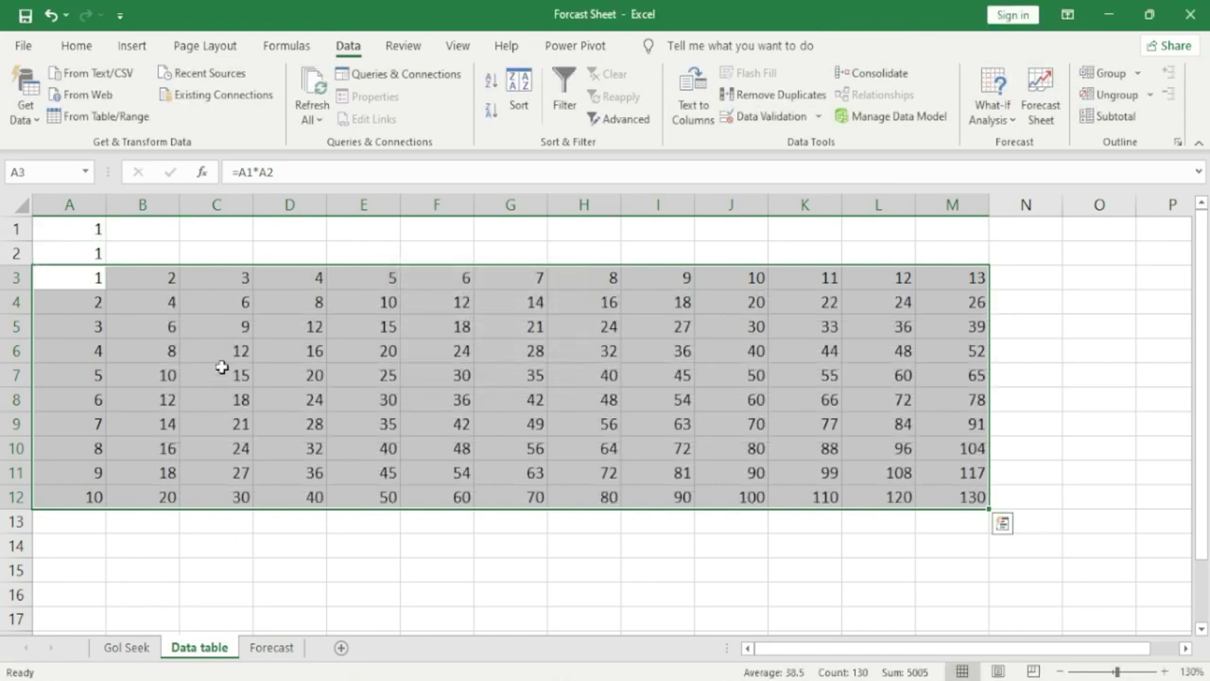
Review the multiplication results in the grid, which reach 130.
left_click(312, 515)
left_click_drag(156, 277, 161, 424)
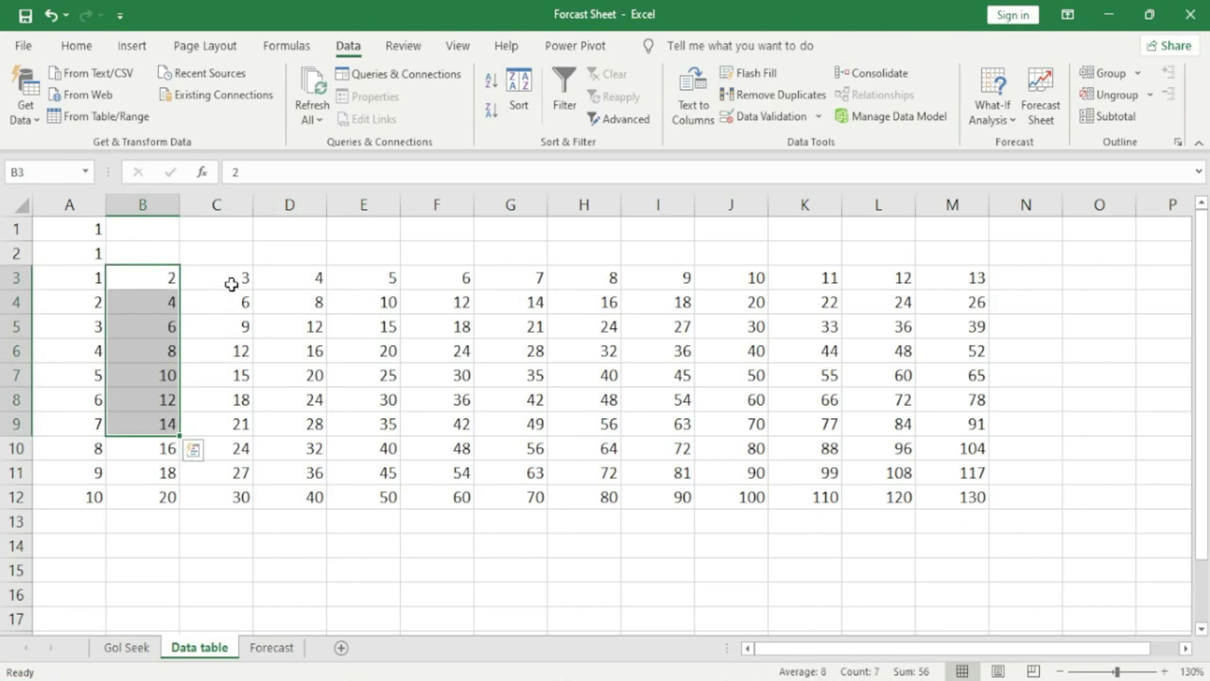
mouse_move(178, 281)
left_mouse_down()
mouse_move(949, 345)
mouse_move(975, 474)
left_mouse_up()
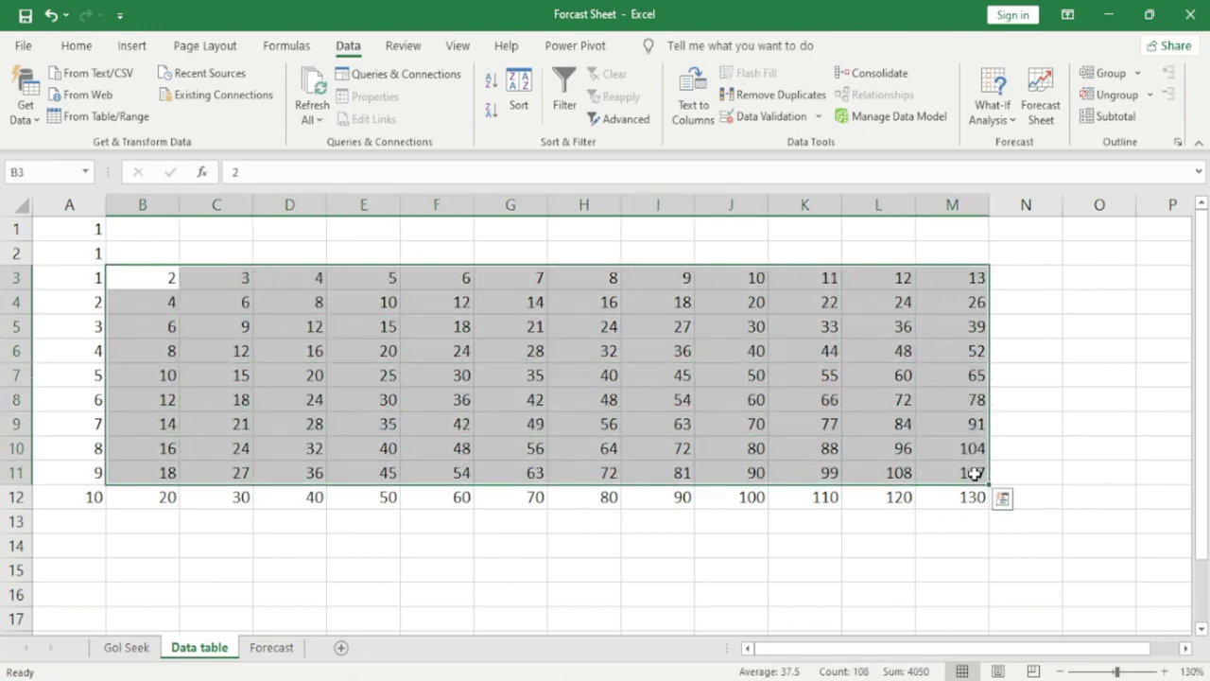
left_click(993, 111)
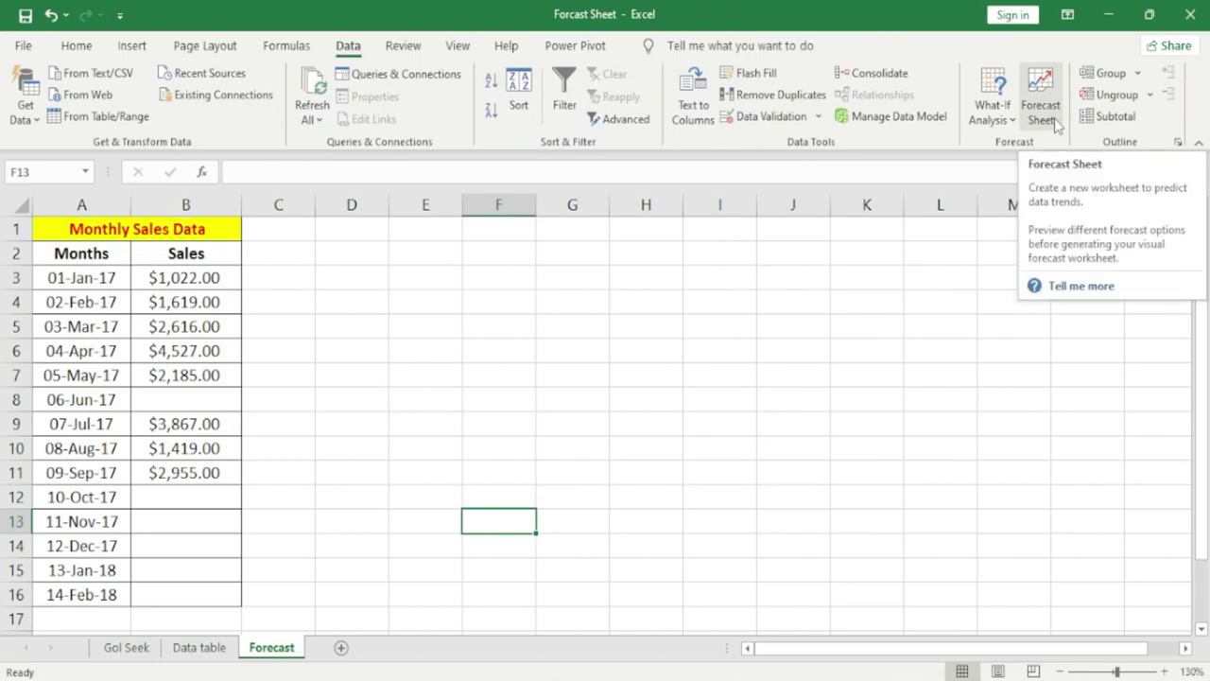
Review the monthly sales values, noting June is blank and the future months are empty.
left_click(594, 373)
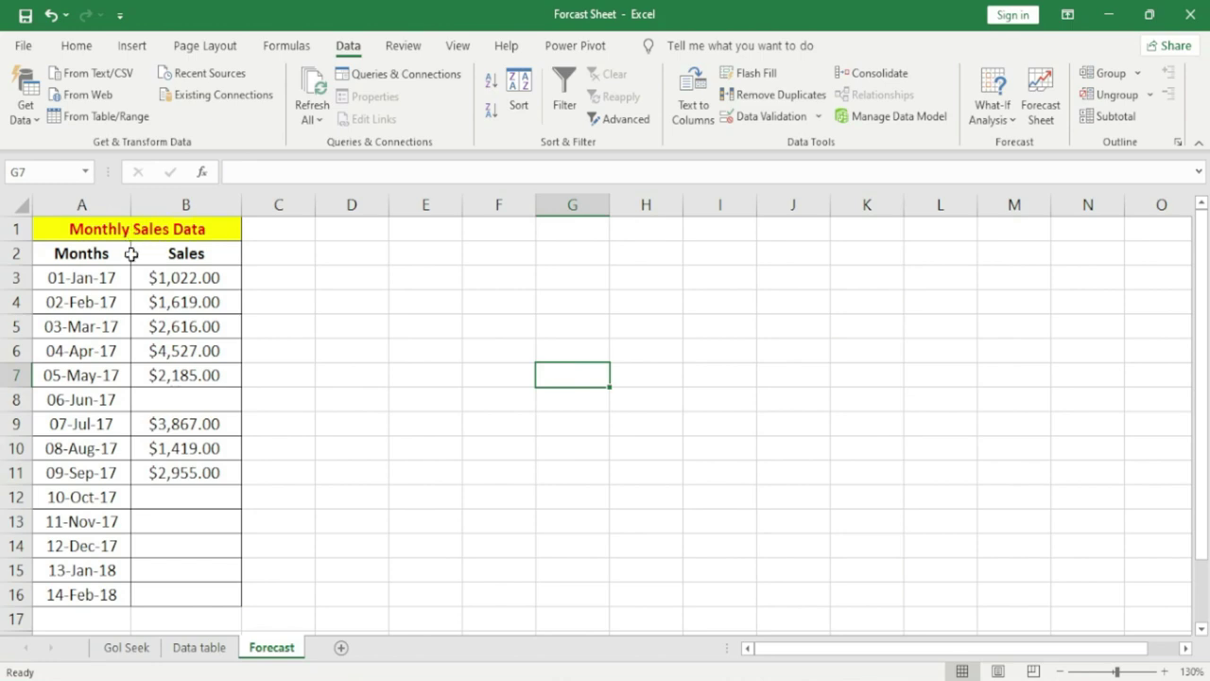
left_click(102, 278)
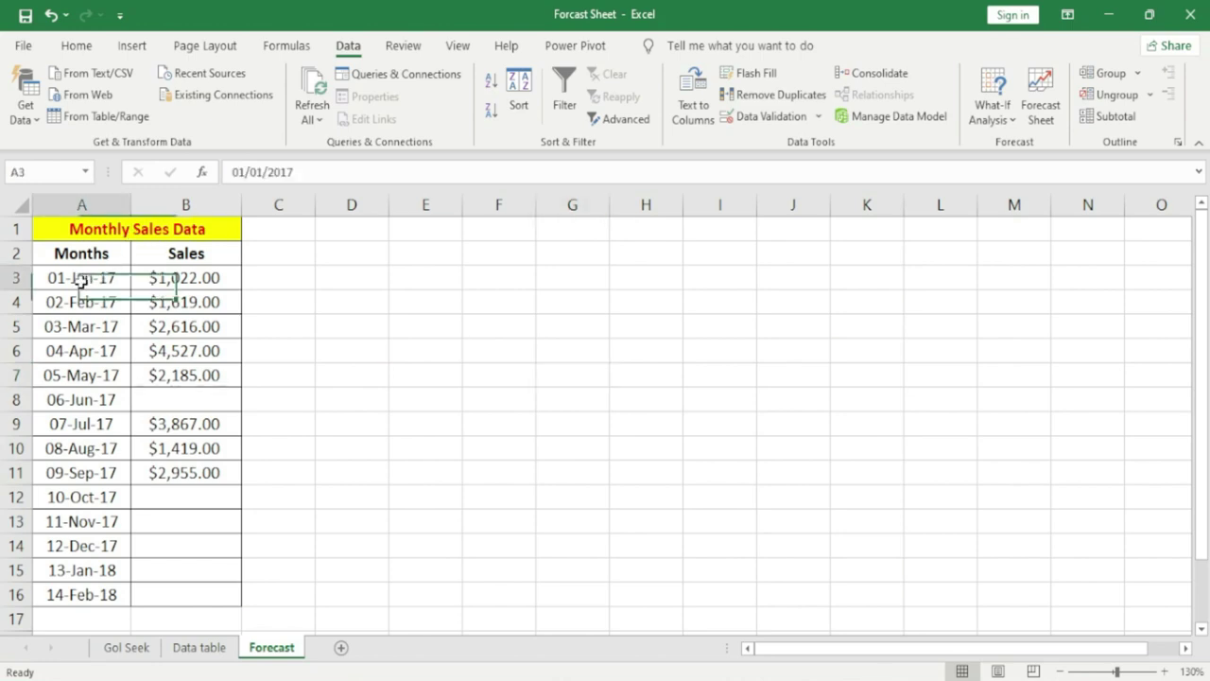
left_click(153, 278)
left_click(156, 305)
left_click(173, 334)
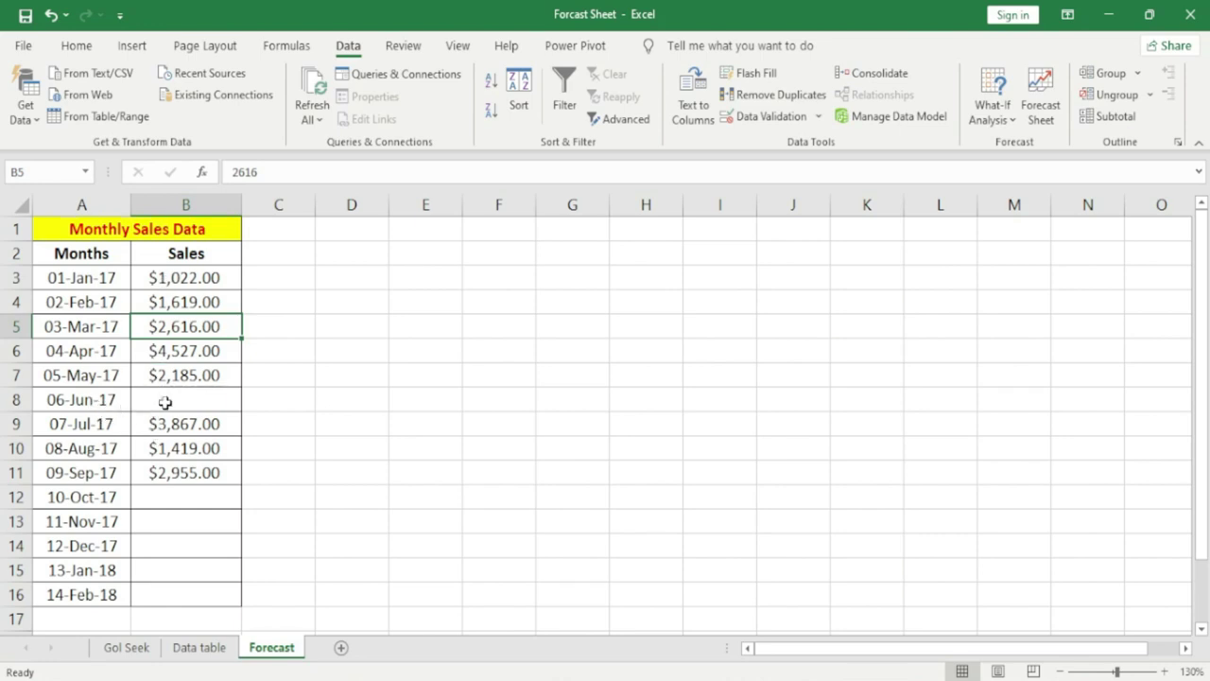
left_click(168, 402)
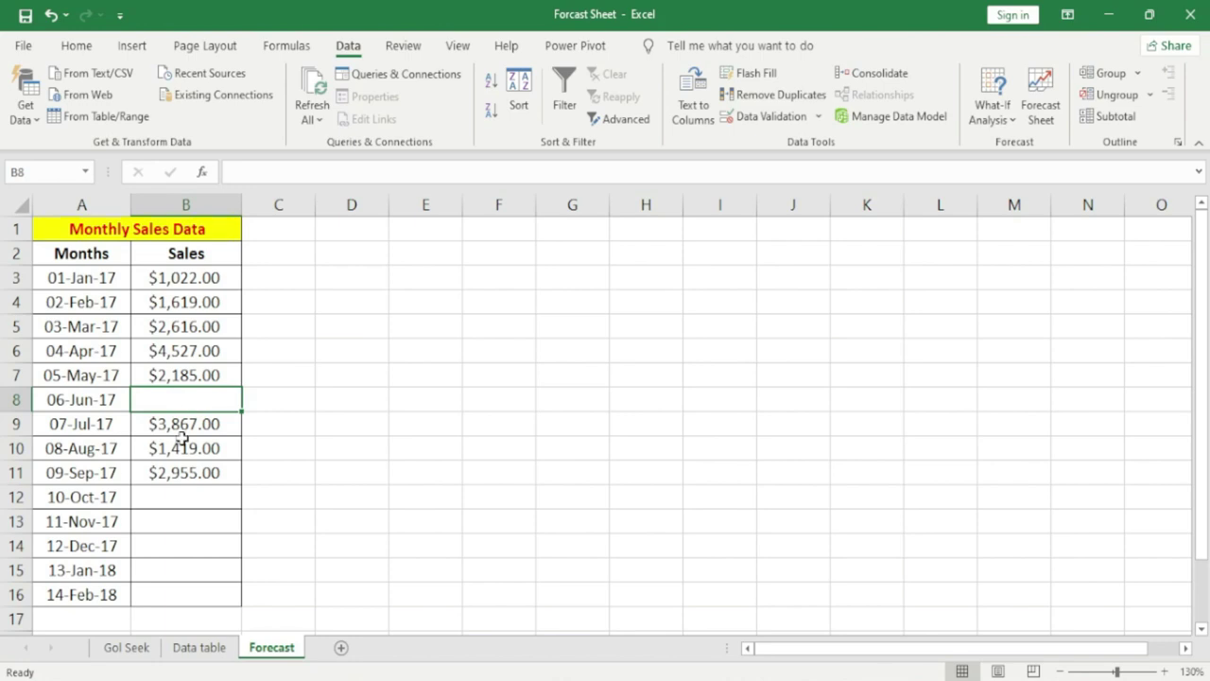
left_click_drag(167, 494, 167, 606)
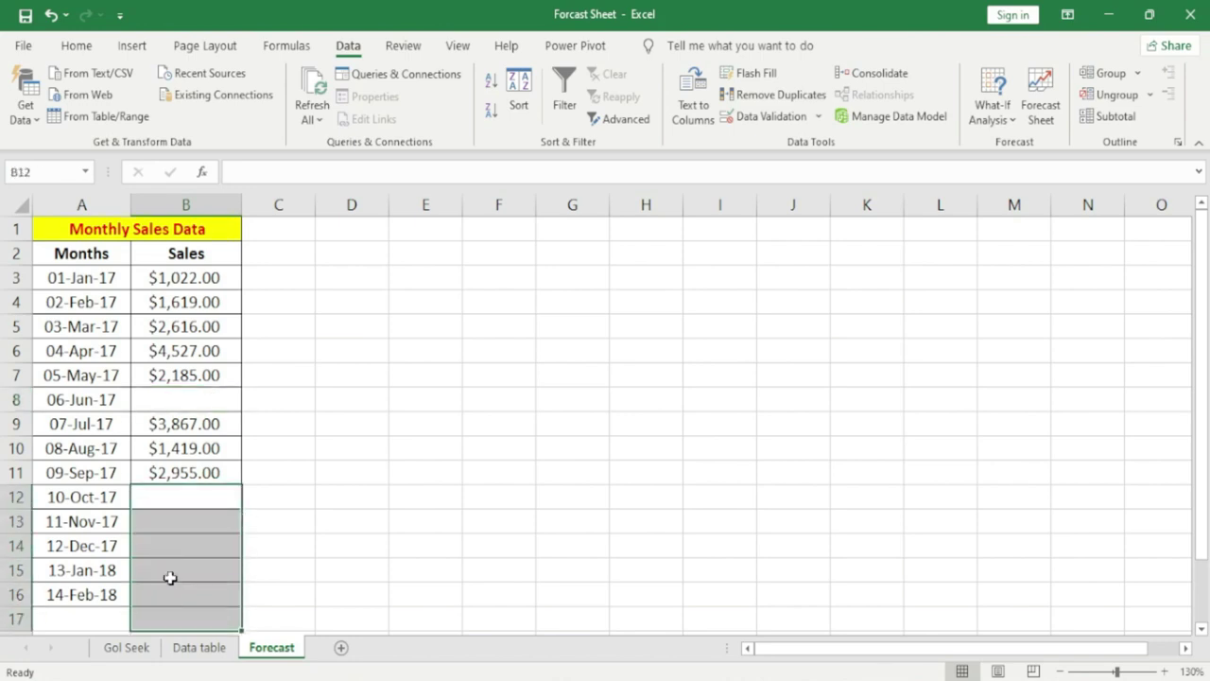
left_click(167, 503)
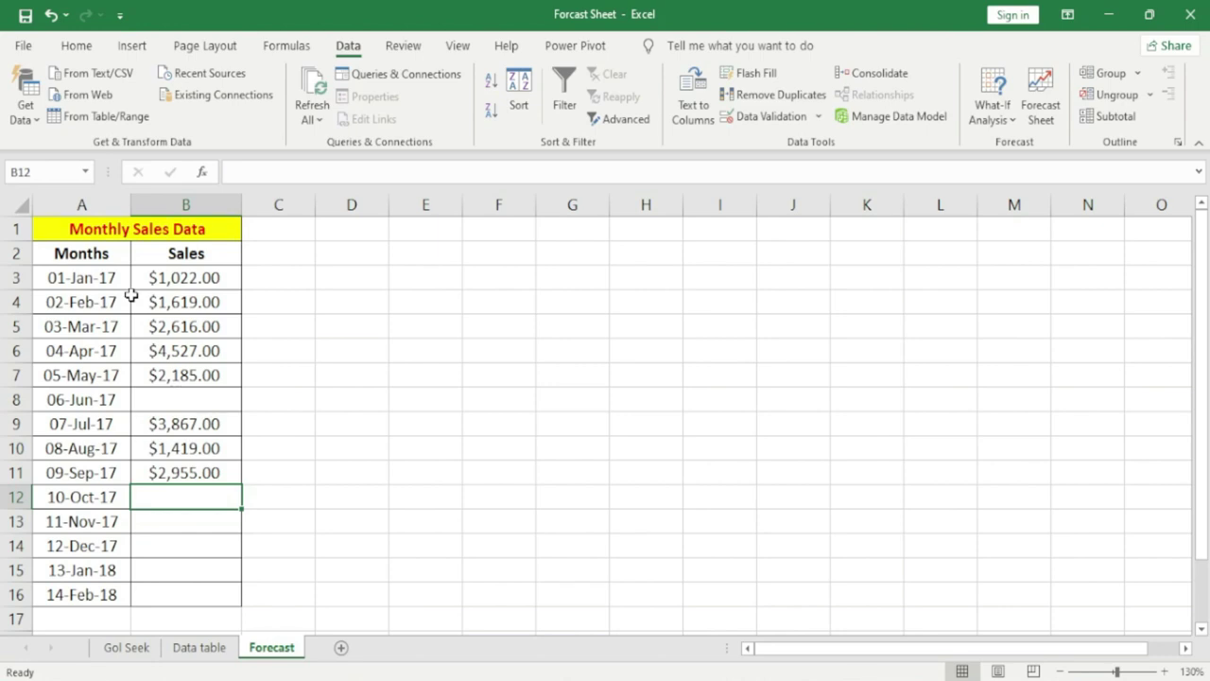
Select the Months and Sales table from A1 down to B16.
left_click_drag(197, 275, 203, 467)
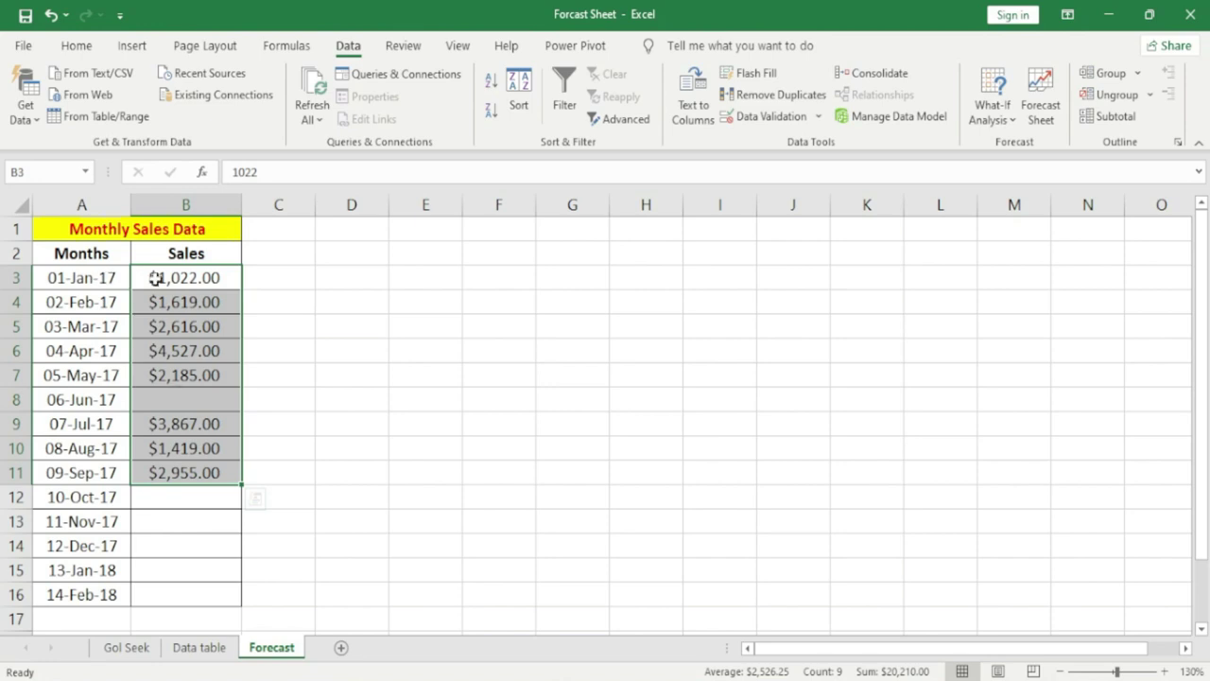
mouse_move(113, 230)
left_mouse_down()
mouse_move(159, 519)
mouse_move(154, 592)
left_mouse_up()
key("Return")
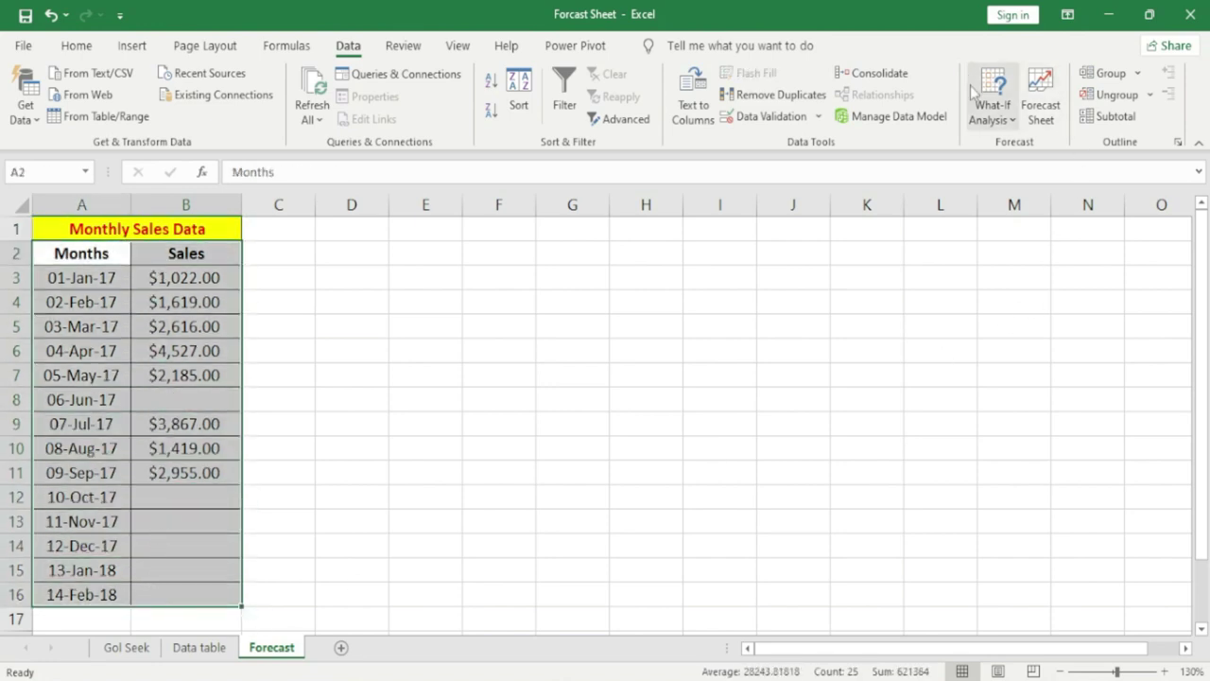
Preview a forecast sheet of the monthly sales through 14/12/2017 with upper and lower confidence bounds.
left_click(1040, 95)
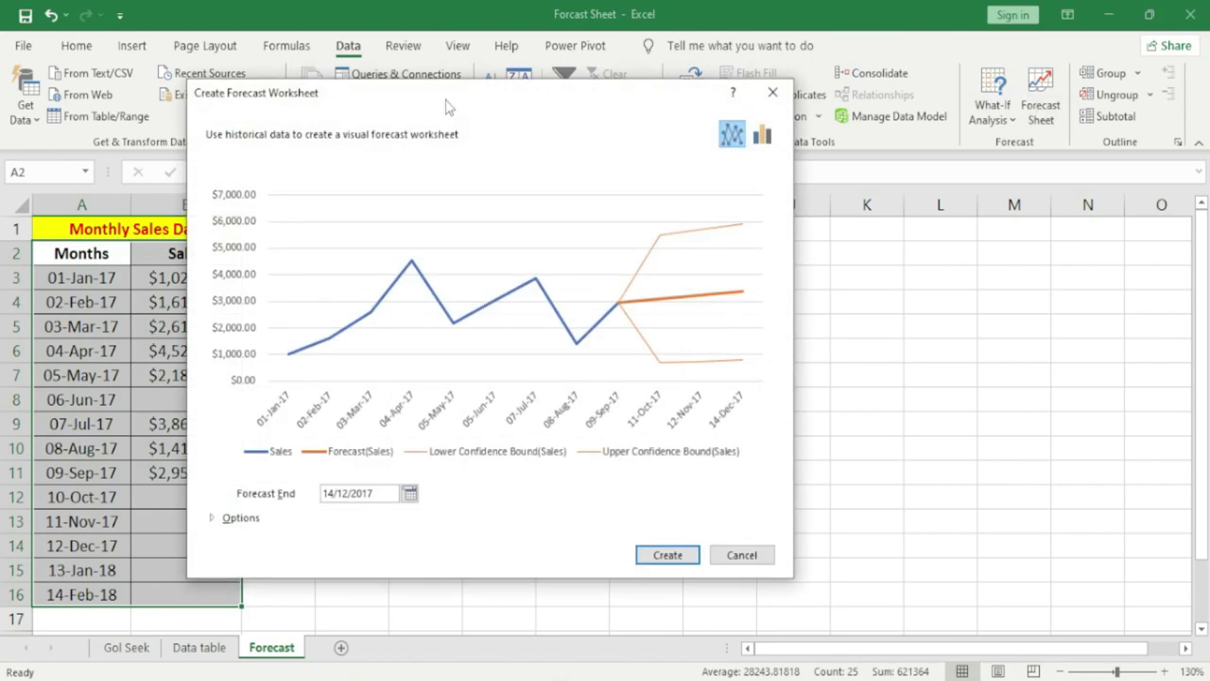
left_click_drag(452, 97, 565, 136)
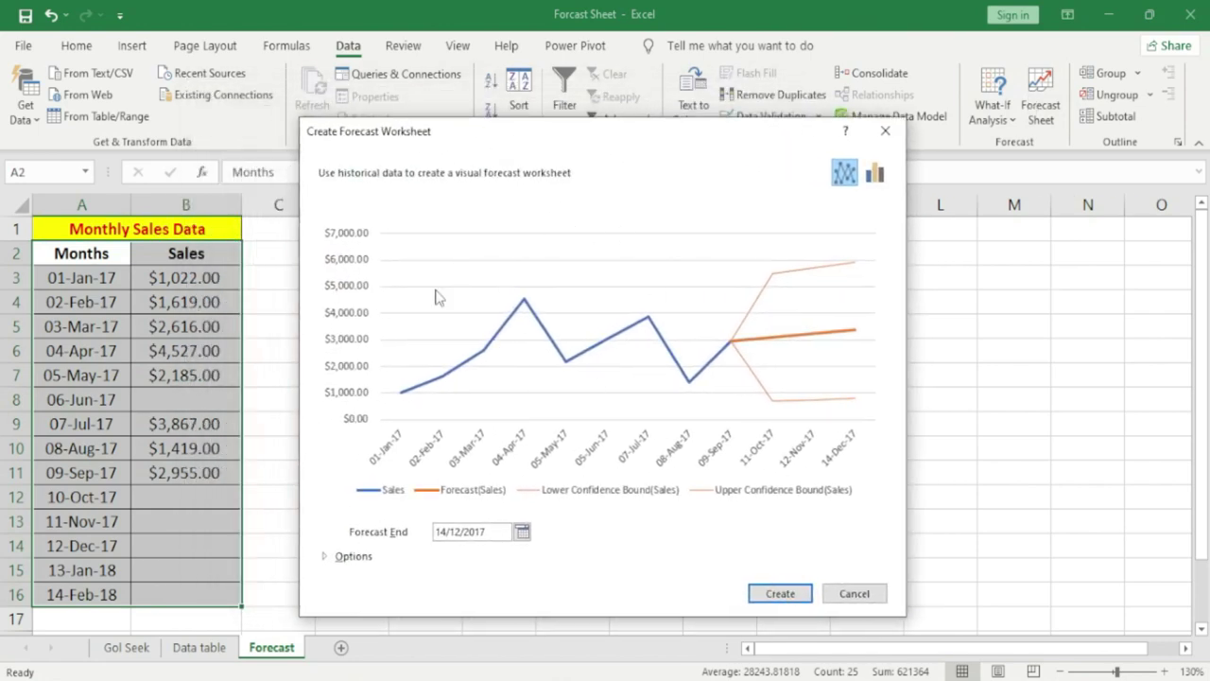